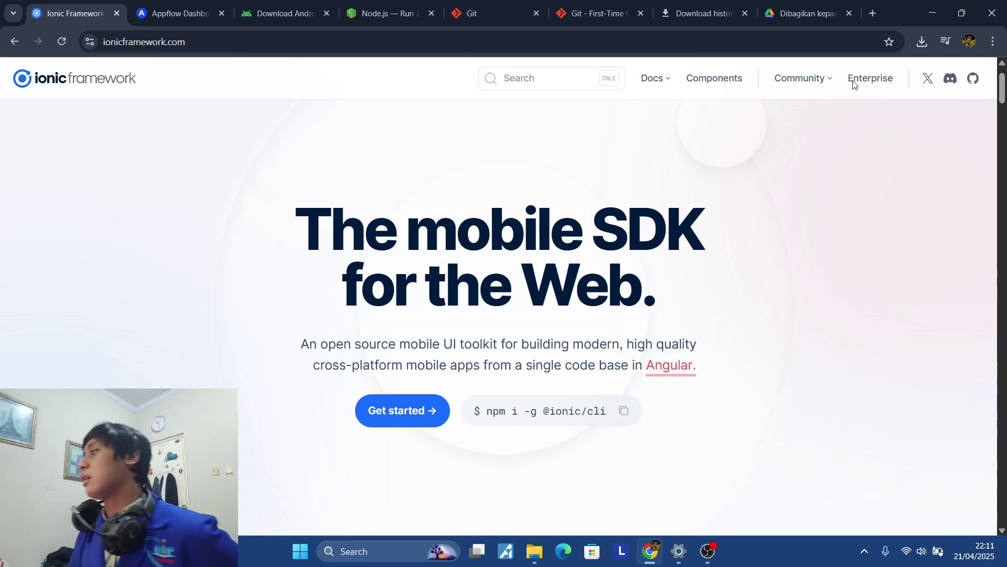
Review Chrome's recent downloads and switch to the git-scm.com tab offering Git 2.49.0.
{"action": "left_click", "coordinate": [921, 42]}
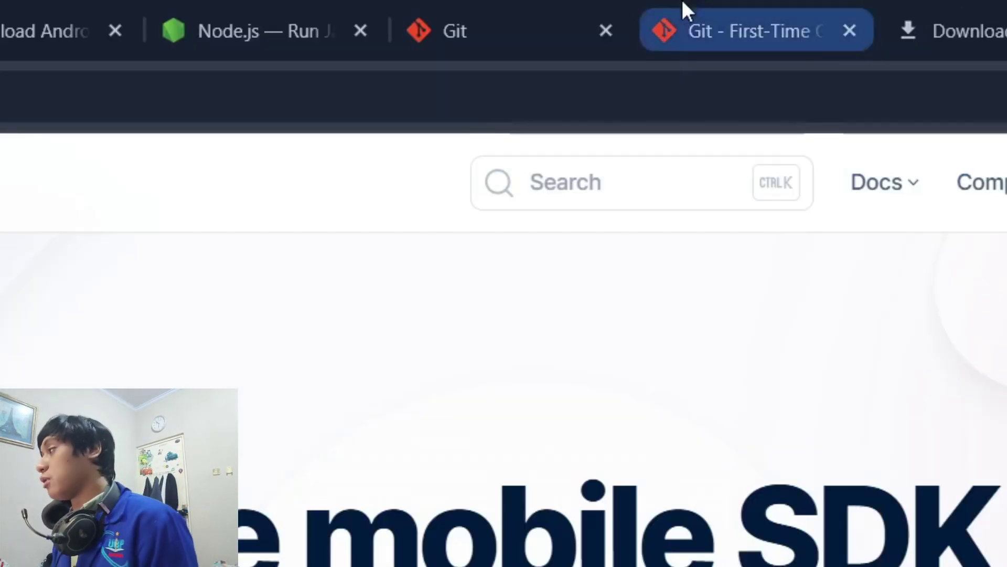
{"action": "left_click", "coordinate": [562, 3]}
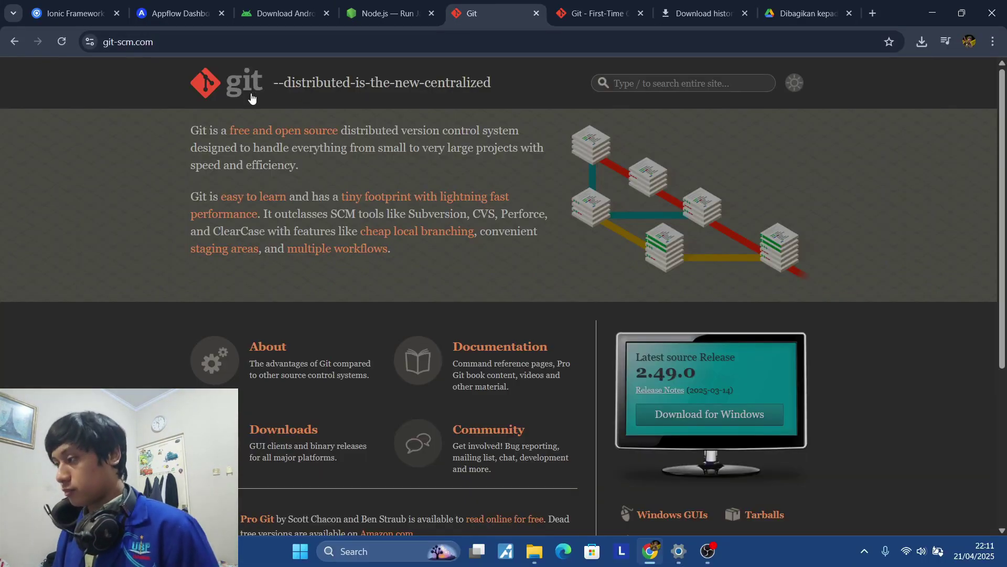
Go to git-scm.com's Windows download page and run Git-2.49.0-64-bit.exe from the downloads list.
{"action": "scroll", "coordinate": [330, 198], "scroll_direction": "down", "scroll_amount": 1}
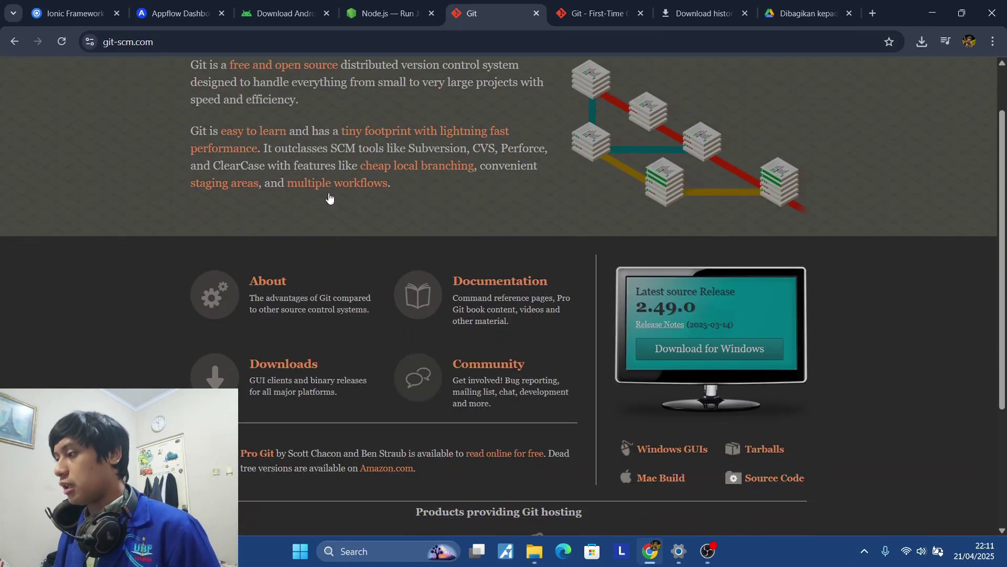
{"action": "left_click", "coordinate": [297, 364]}
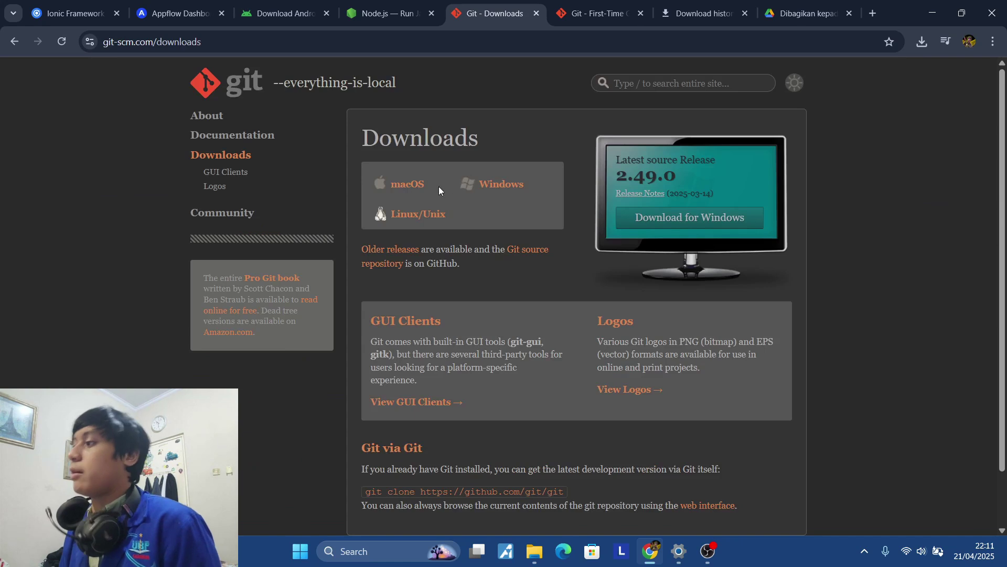
{"action": "left_click", "coordinate": [514, 190]}
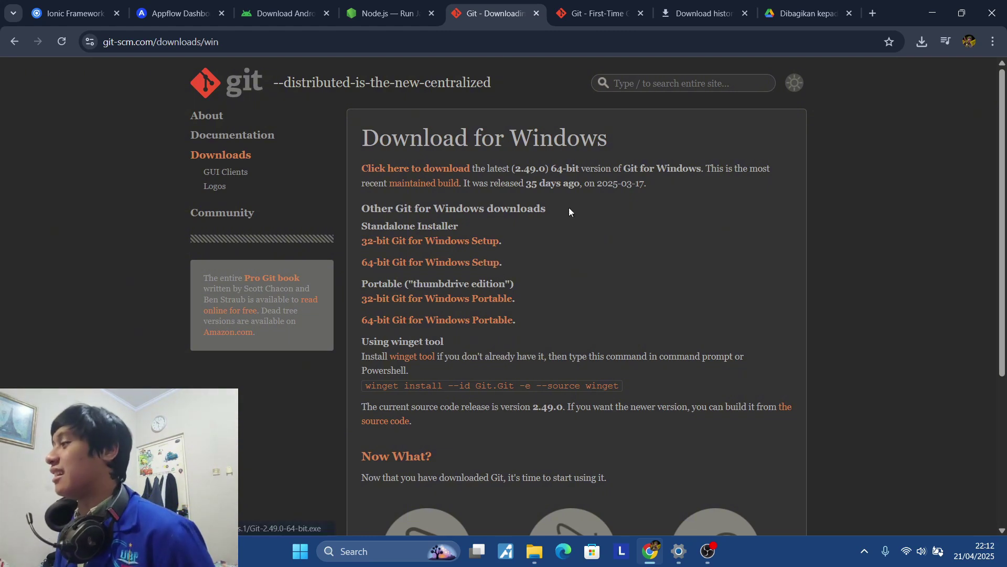
{"action": "left_click", "coordinate": [922, 42]}
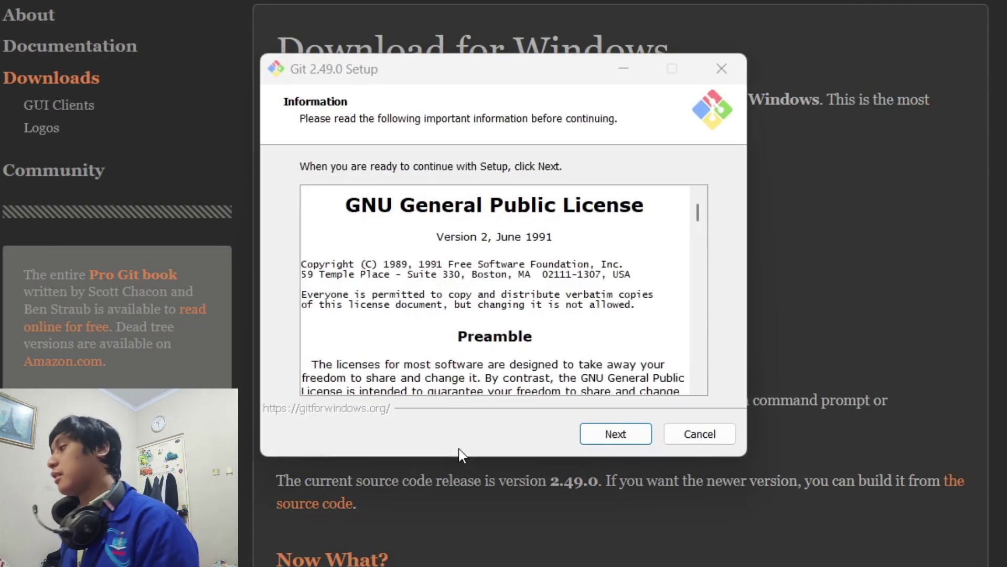
Accept the licence, install into the existing Git folder, and add a desktop icon component.
{"action": "left_click", "coordinate": [589, 434]}
{"action": "left_click", "coordinate": [592, 434]}
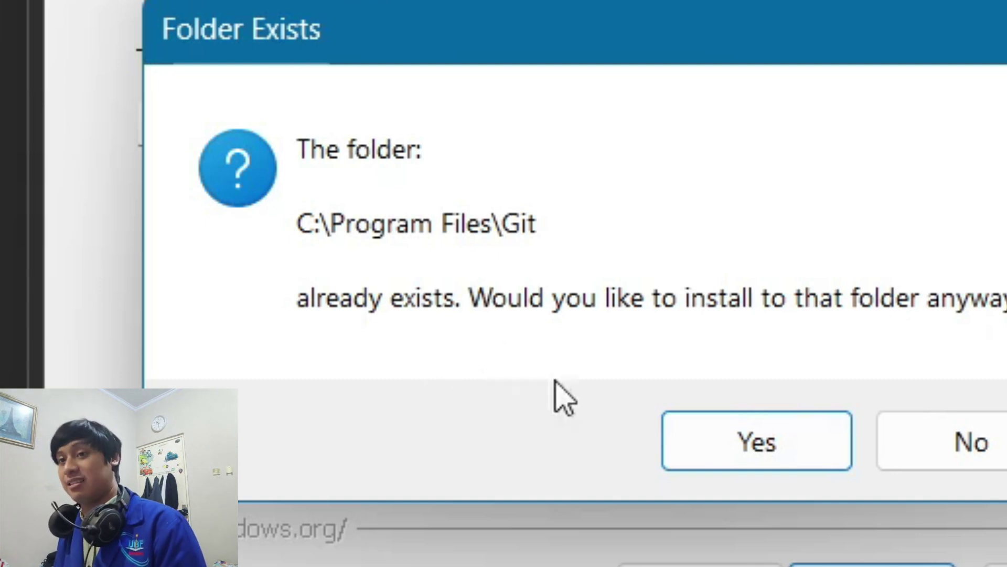
{"action": "left_click", "coordinate": [668, 425]}
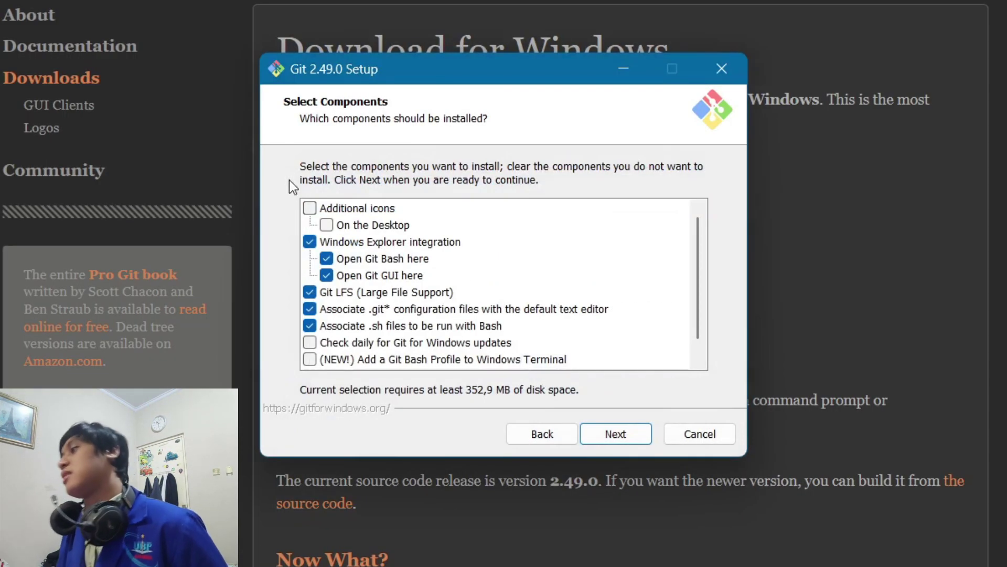
{"action": "left_click", "coordinate": [309, 208]}
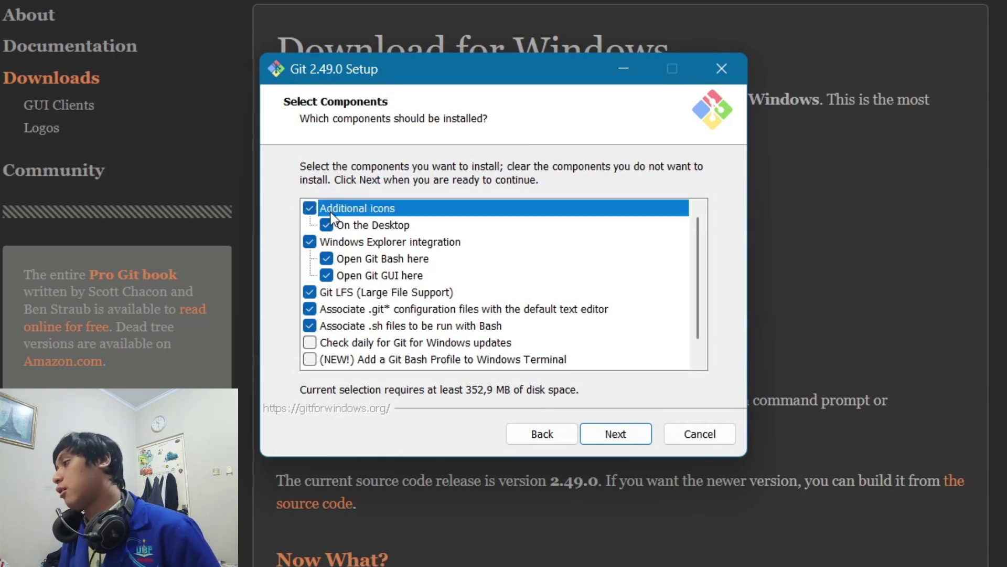
{"action": "left_click", "coordinate": [607, 423]}
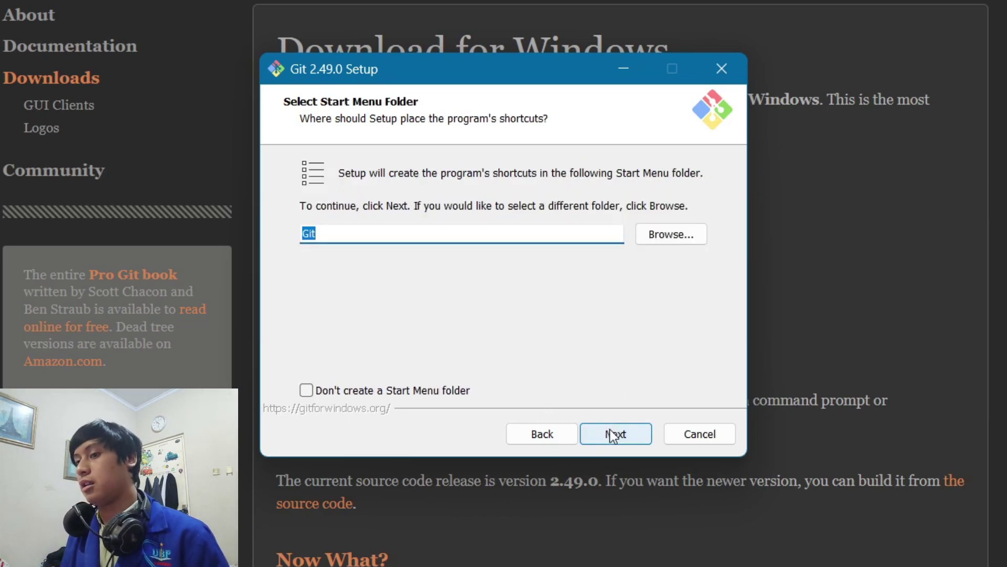
Keep the default Start Menu, editor, branch, PATH, SSH, HTTPS, MinTTY, pull and credential settings.
{"action": "left_click", "coordinate": [610, 429]}
{"action": "left_click", "coordinate": [610, 429]}
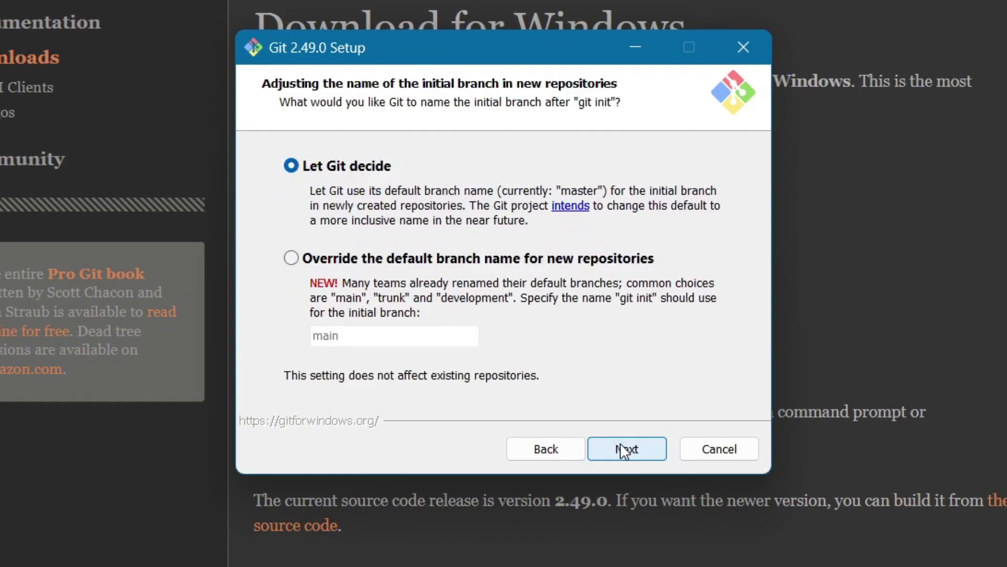
{"action": "left_click", "coordinate": [623, 450]}
{"action": "left_click", "coordinate": [623, 450]}
{"action": "left_click", "coordinate": [622, 450]}
{"action": "left_click", "coordinate": [623, 450]}
{"action": "left_click", "coordinate": [623, 450]}
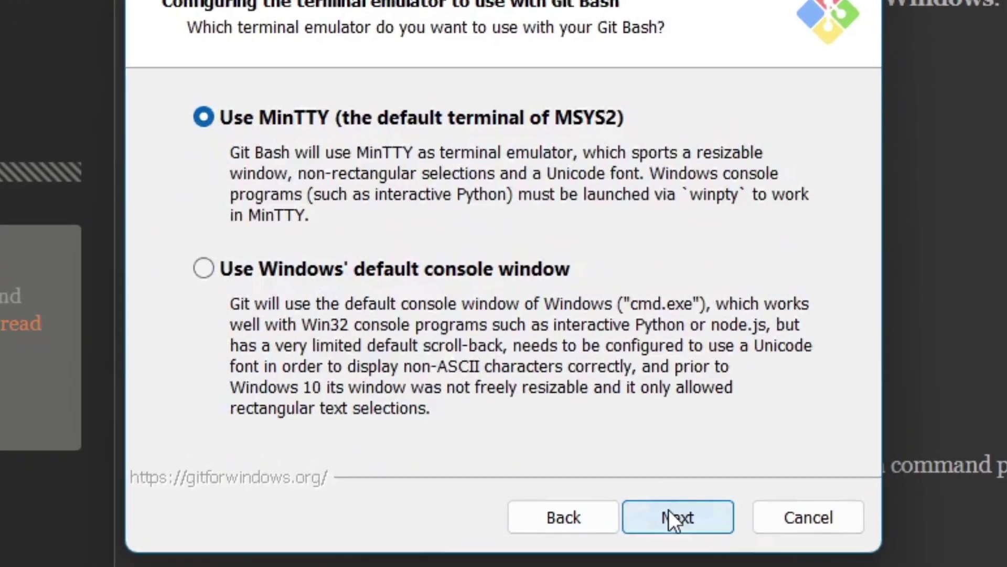
{"action": "left_click", "coordinate": [670, 512]}
{"action": "left_click", "coordinate": [671, 511]}
{"action": "left_click", "coordinate": [587, 417]}
Install Git and finish with Launch Git Bash ticked and View Release Notes unticked.
{"action": "left_click", "coordinate": [597, 427]}
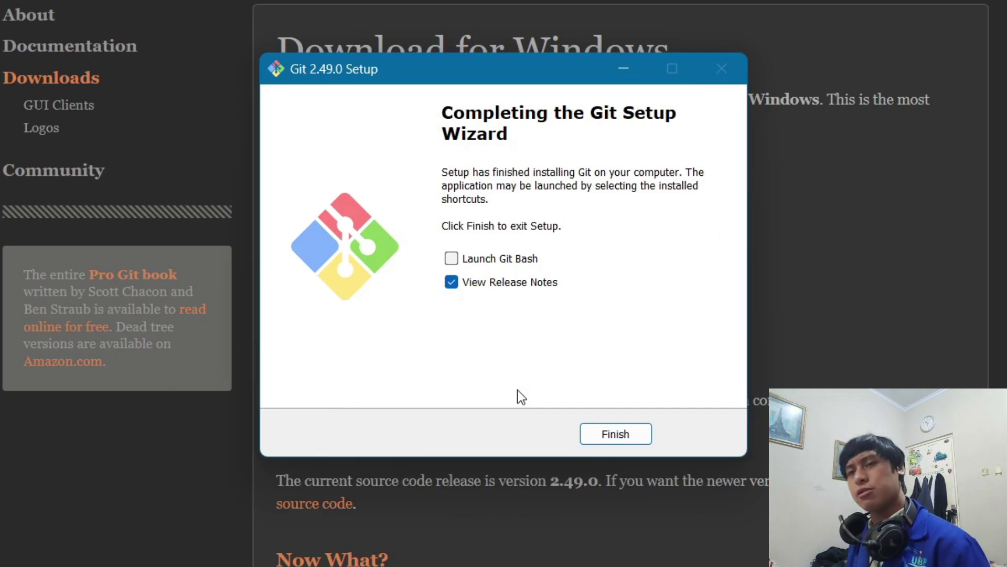
{"action": "left_click", "coordinate": [506, 259]}
{"action": "left_click", "coordinate": [515, 282]}
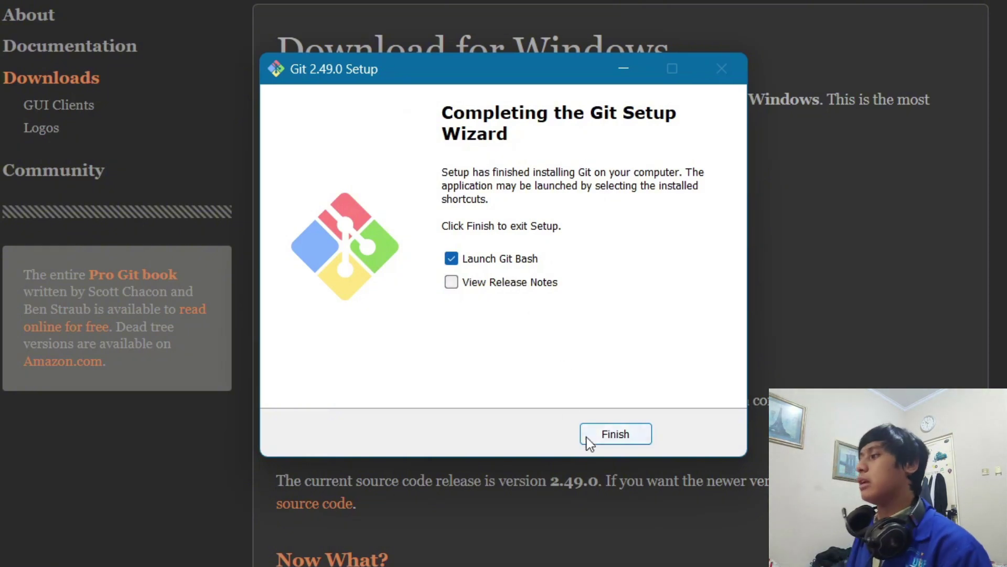
{"action": "left_click", "coordinate": [589, 438]}
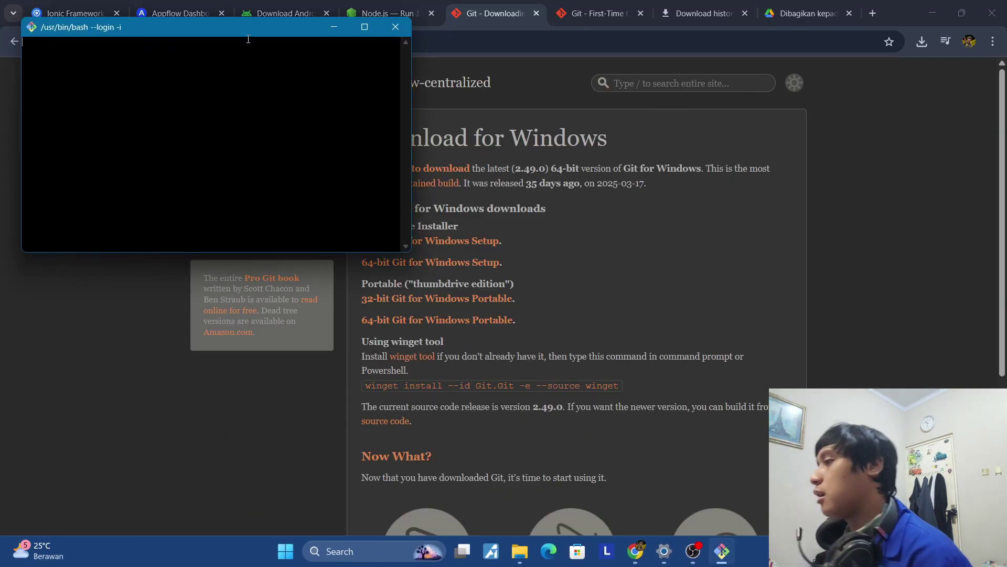
Move the Git Bash window aside and look over the First-Time Git Setup tab.
{"action": "left_click_drag", "start_coordinate": [245, 50], "coordinate": [257, 78]}
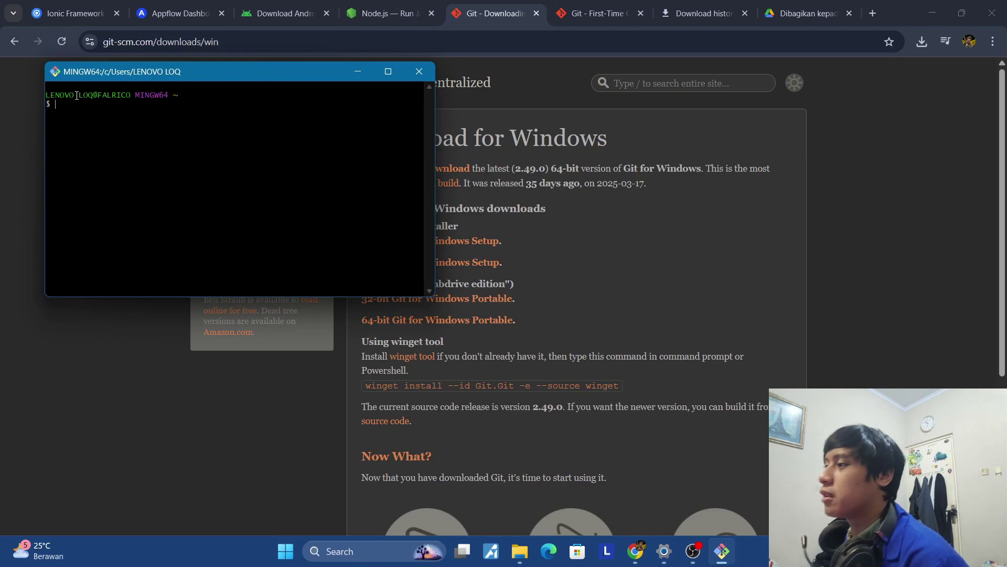
{"action": "left_click", "coordinate": [581, 7]}
{"action": "scroll", "coordinate": [564, 242], "scroll_direction": "up", "scroll_amount": 10}
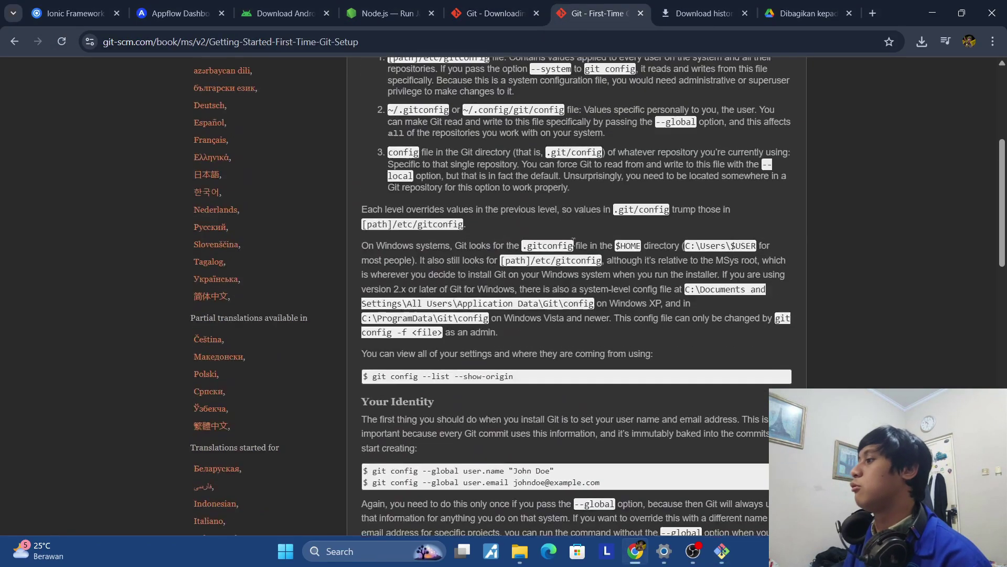
{"action": "scroll", "coordinate": [572, 241], "scroll_direction": "down", "scroll_amount": 1}
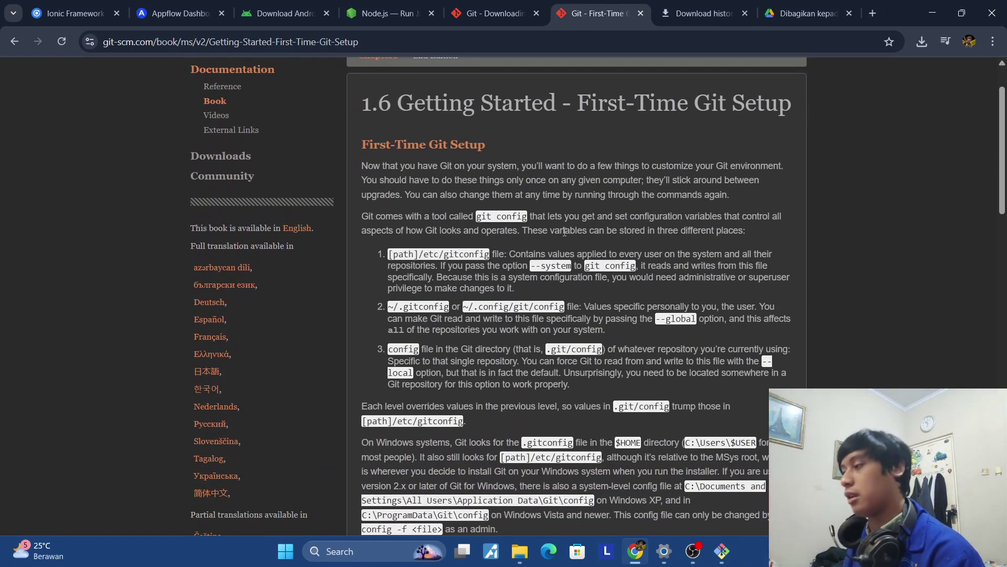
{"action": "scroll", "coordinate": [569, 234], "scroll_direction": "down", "scroll_amount": 2}
{"action": "scroll", "coordinate": [589, 225], "scroll_direction": "down", "scroll_amount": 1}
{"action": "scroll", "coordinate": [590, 224], "scroll_direction": "up", "scroll_amount": 10}
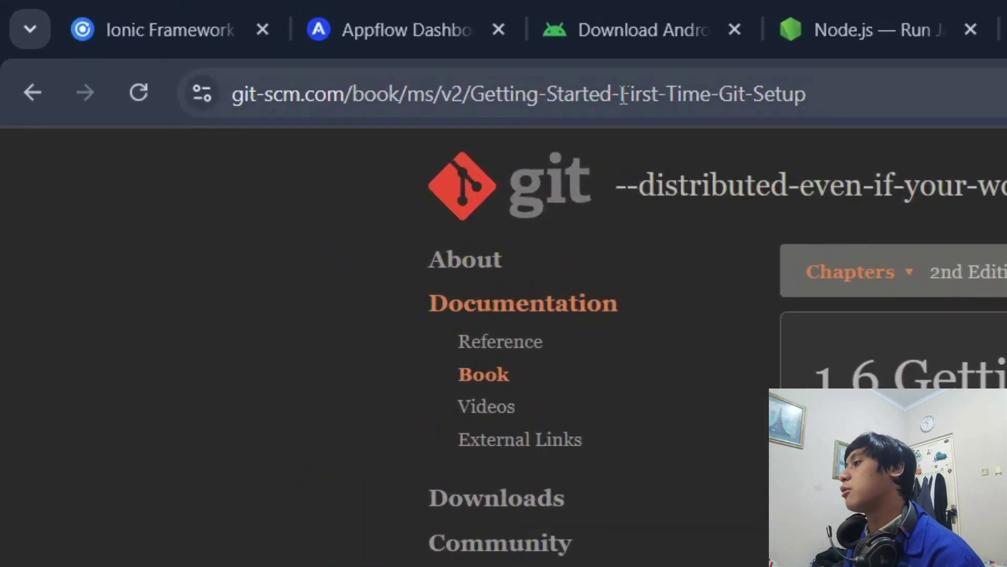
Search 'git first time setup', open the guide at Your Identity, and bring Git Bash forward.
{"action": "left_click", "coordinate": [301, 69]}
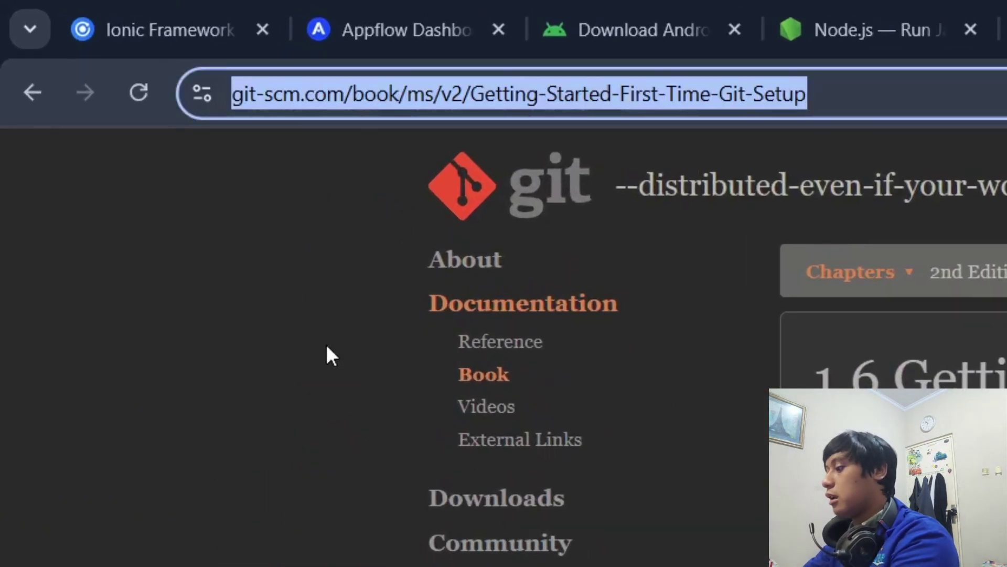
{"action": "type", "text": "git"}
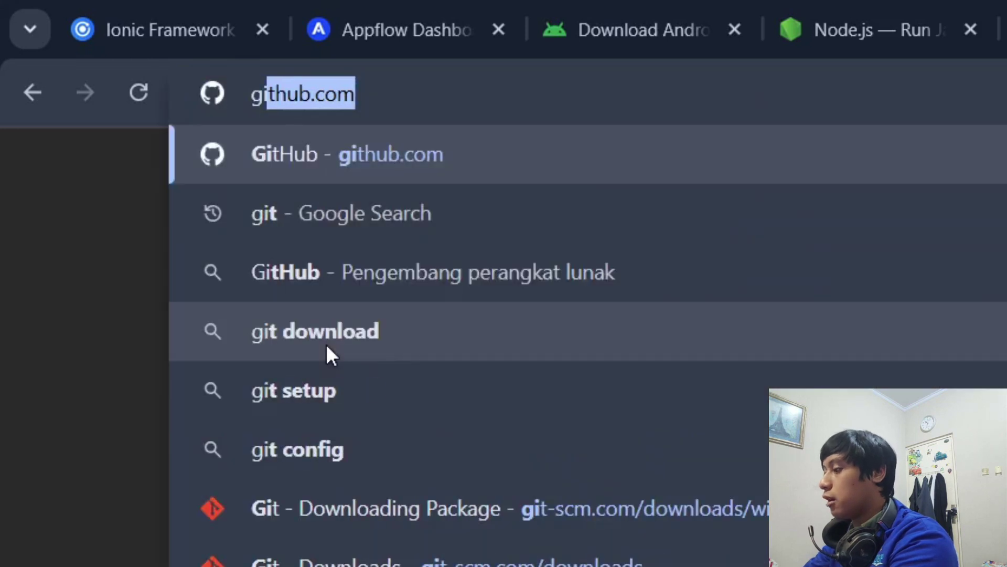
{"action": "type", "text": " first"}
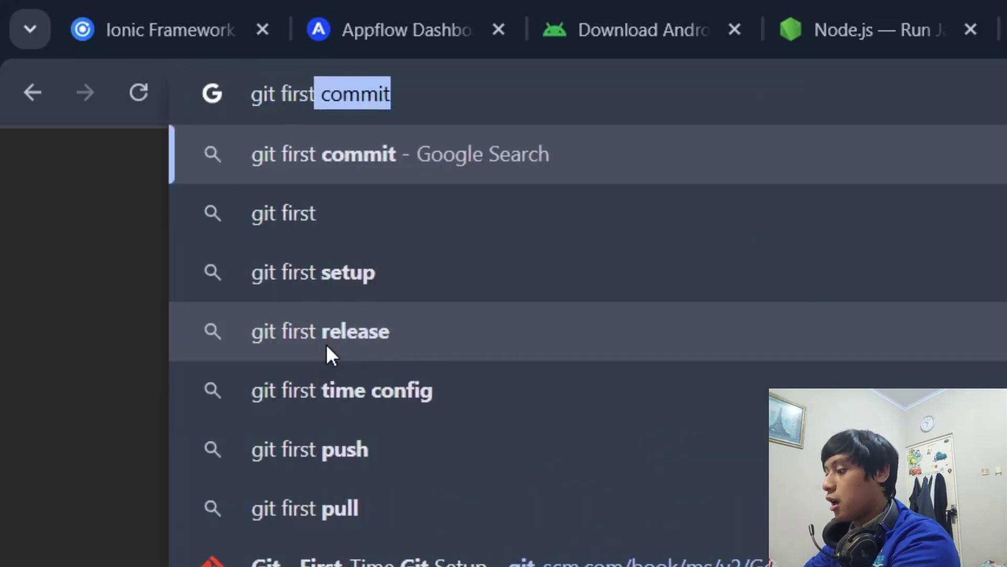
{"action": "type", "text": " time setup"}
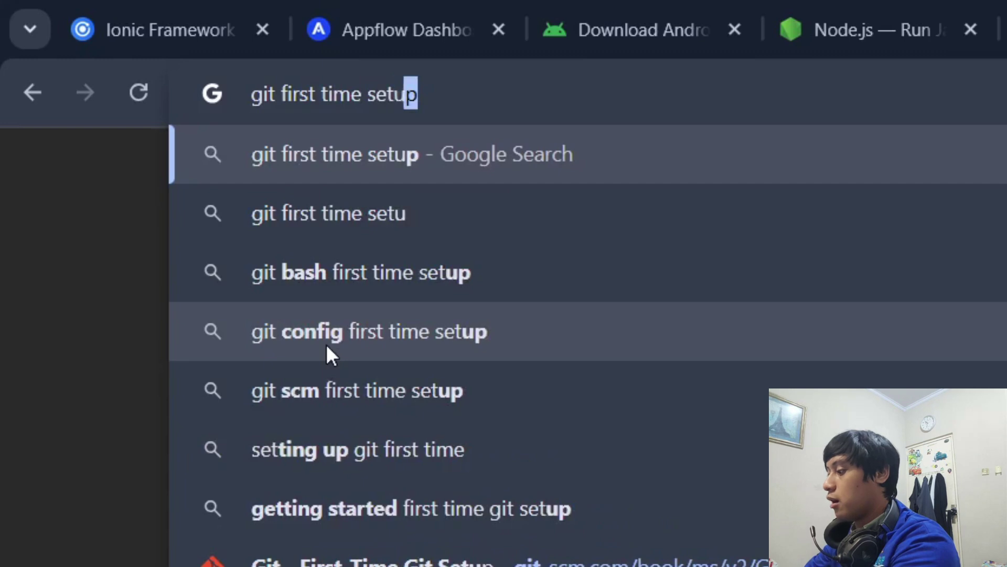
{"action": "key", "text": "Return"}
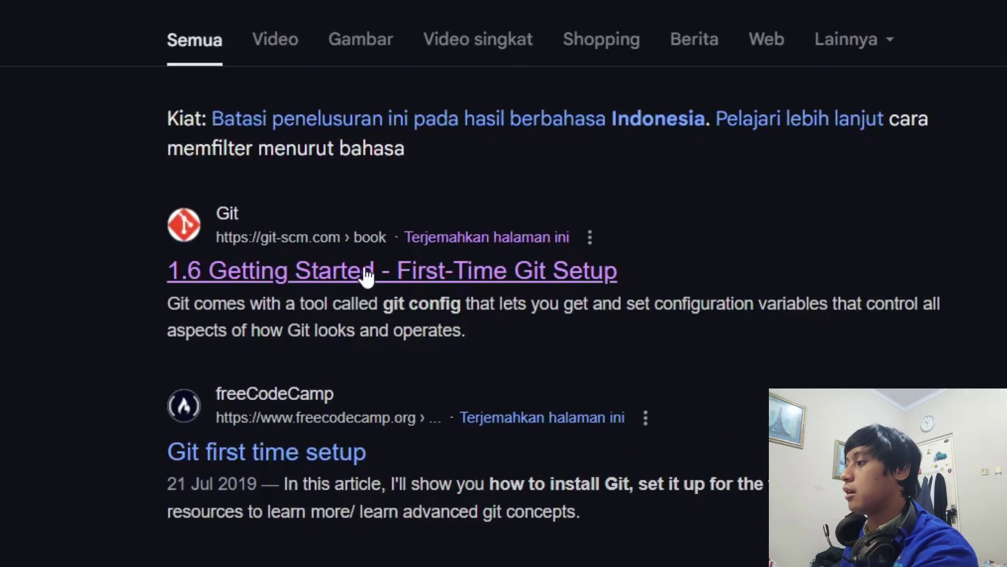
{"action": "left_click", "coordinate": [520, 531]}
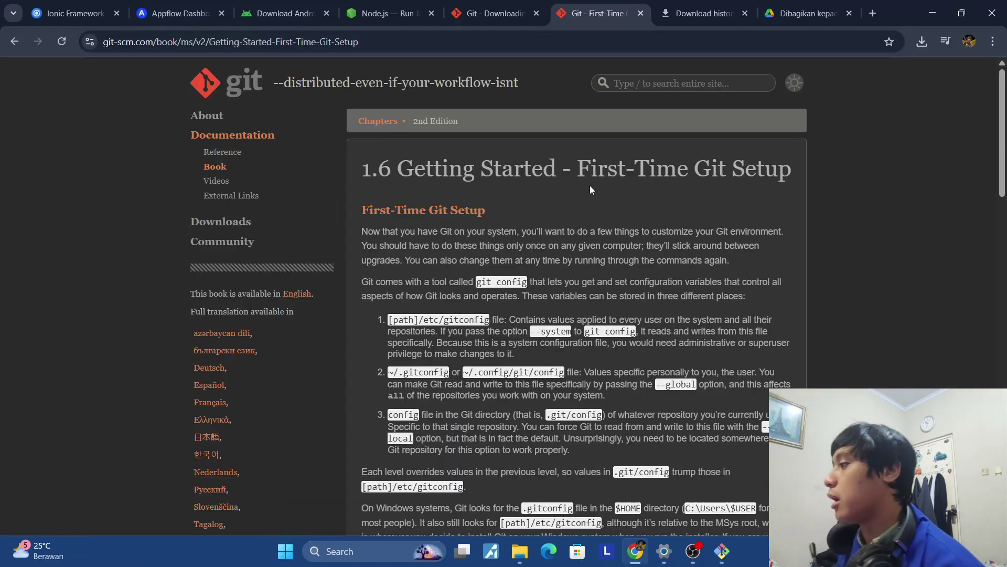
{"action": "scroll", "coordinate": [590, 183], "scroll_direction": "down", "scroll_amount": 5}
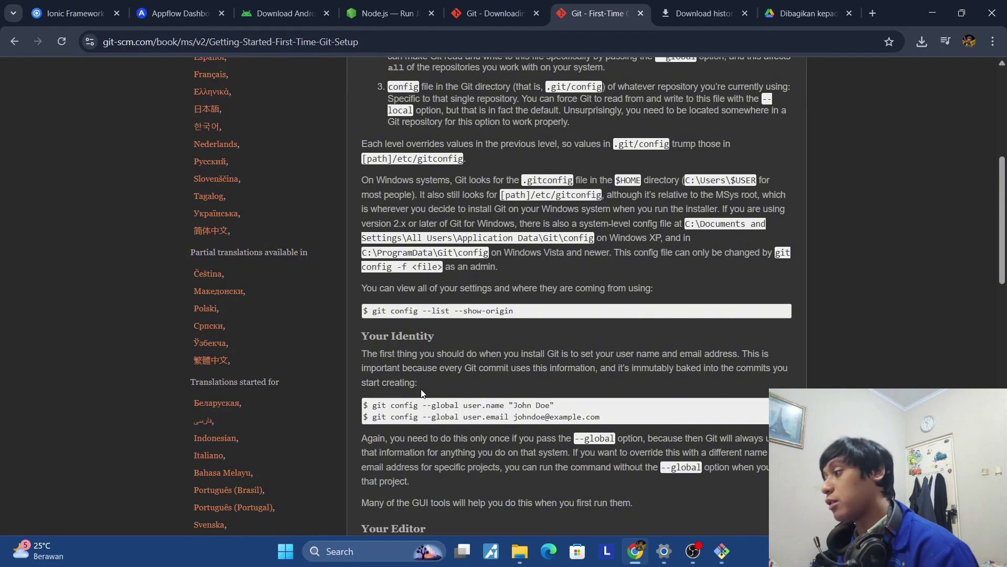
{"action": "left_click_drag", "start_coordinate": [373, 405], "coordinate": [576, 407]}
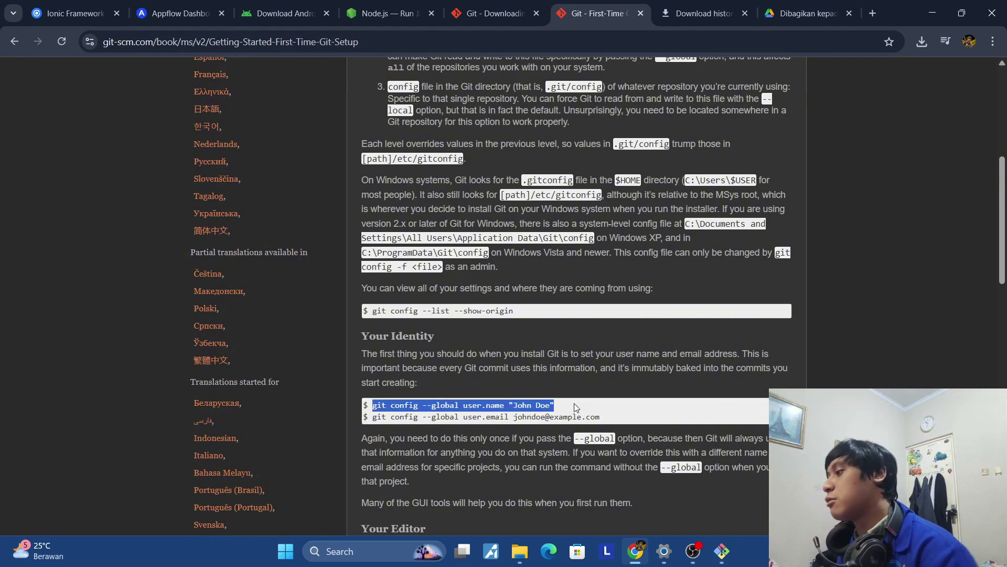
{"action": "left_click", "coordinate": [722, 551]}
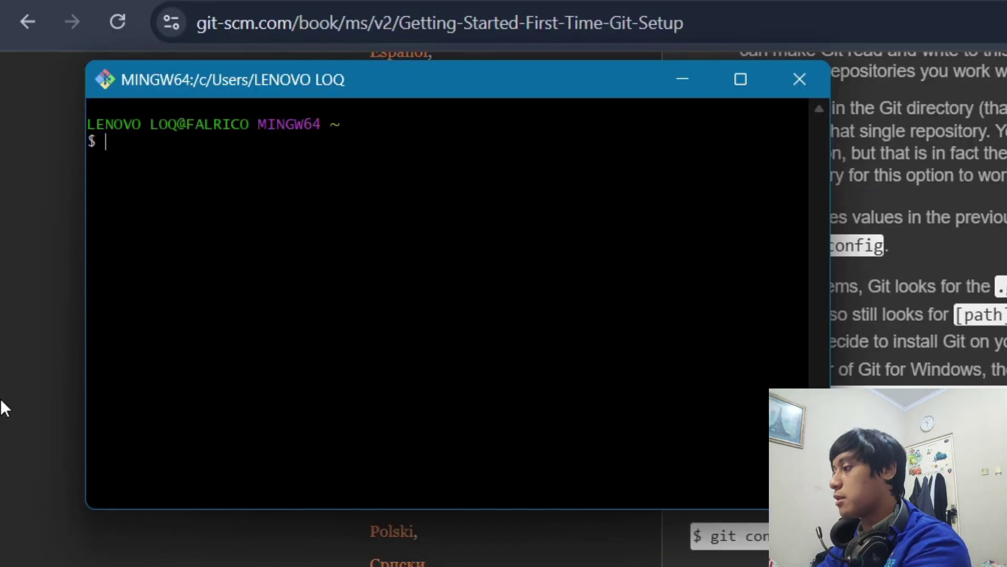
Run git config --global user.name with the user's full name in quotes.
{"action": "type", "text": "git config --floba"}
{"action": "key", "text": "BackSpace"}
{"action": "key", "text": "BackSpace"}
{"action": "key", "text": "BackSpace"}
{"action": "key", "text": "BackSpace"}
{"action": "key", "text": "BackSpace"}
{"action": "type", "text": "global"}
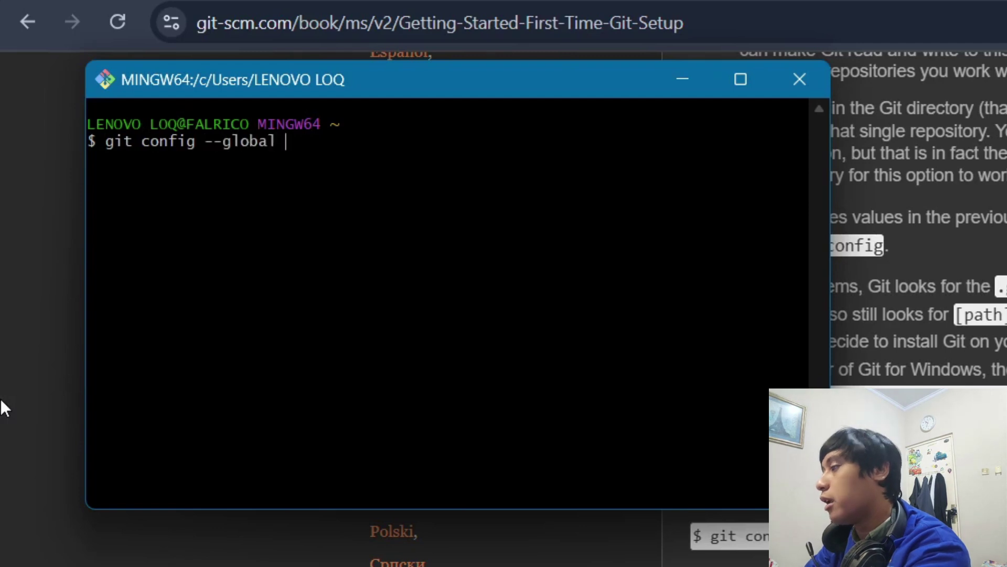
{"action": "type", "text": " user.name"}
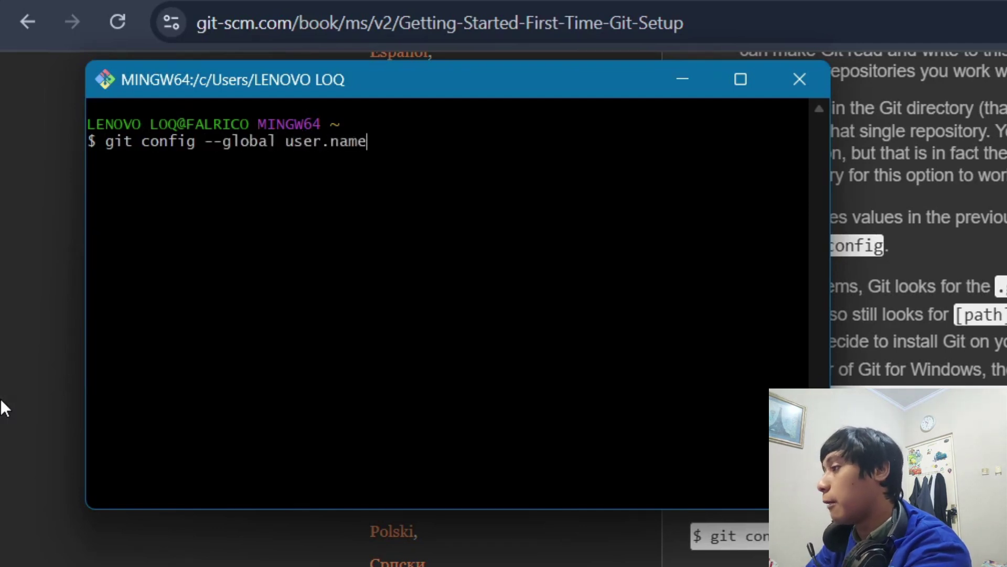
{"action": "type", "text": " \"\""}
{"action": "key", "text": "Left"}
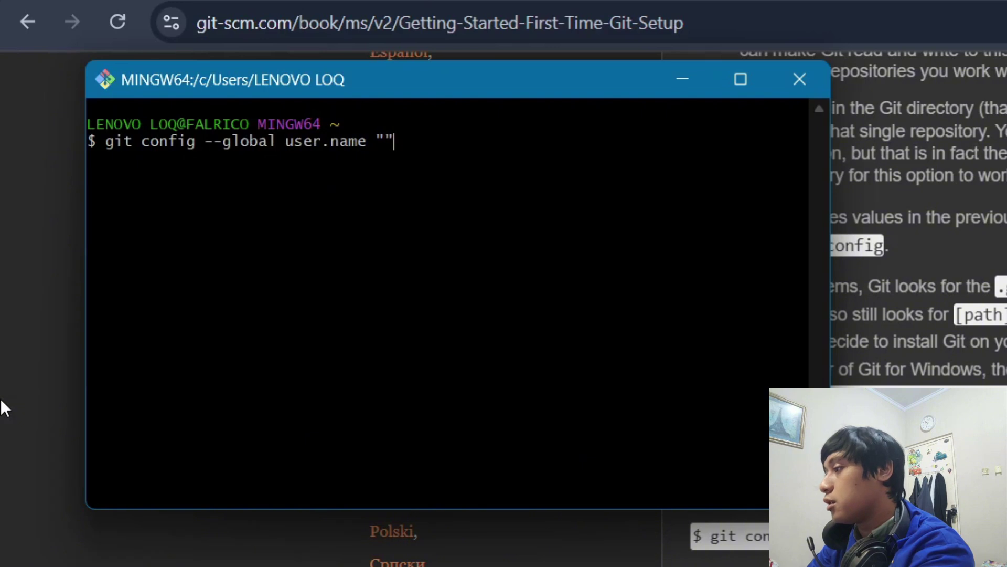
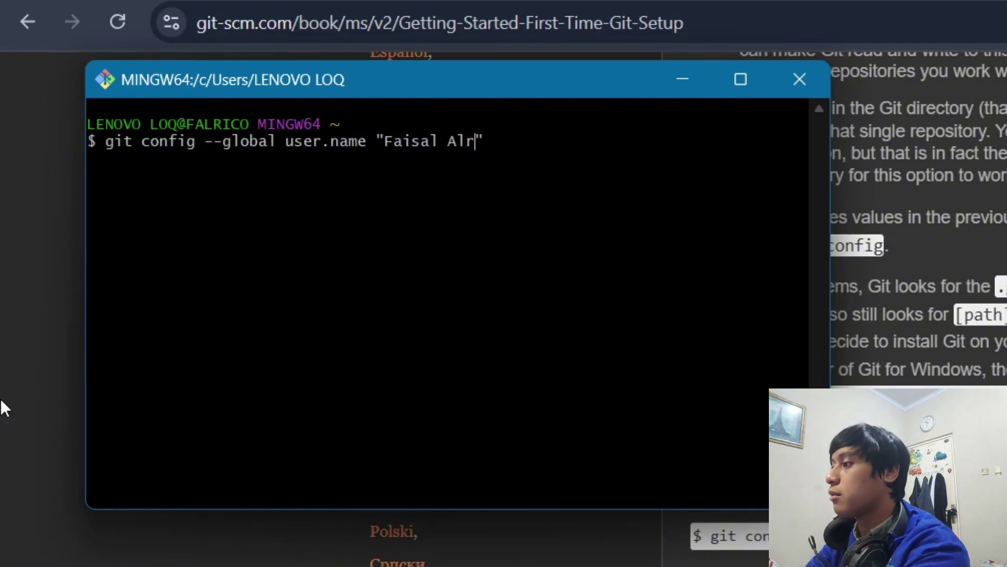
{"action": "key", "text": "Right"}
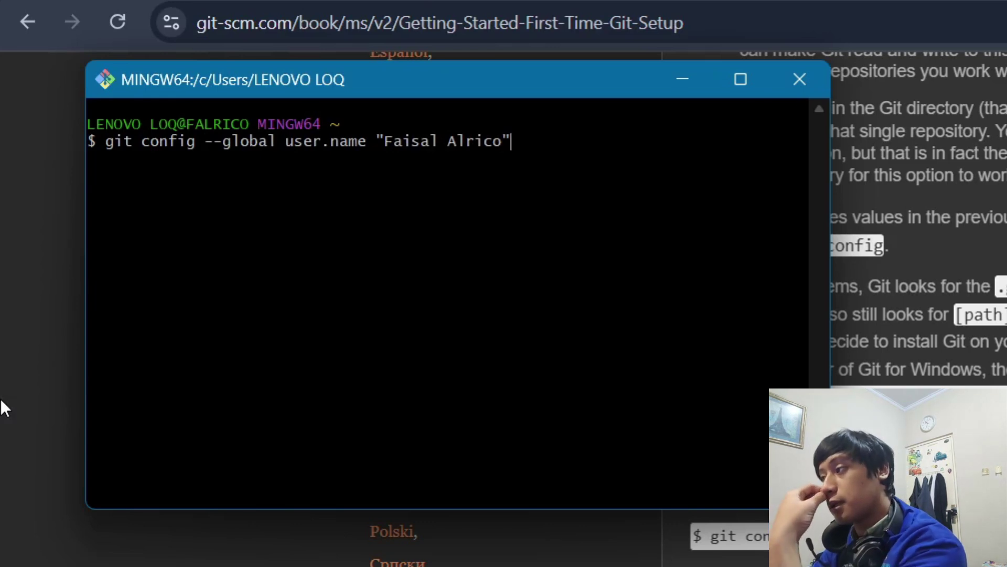
{"action": "key", "text": "Return"}
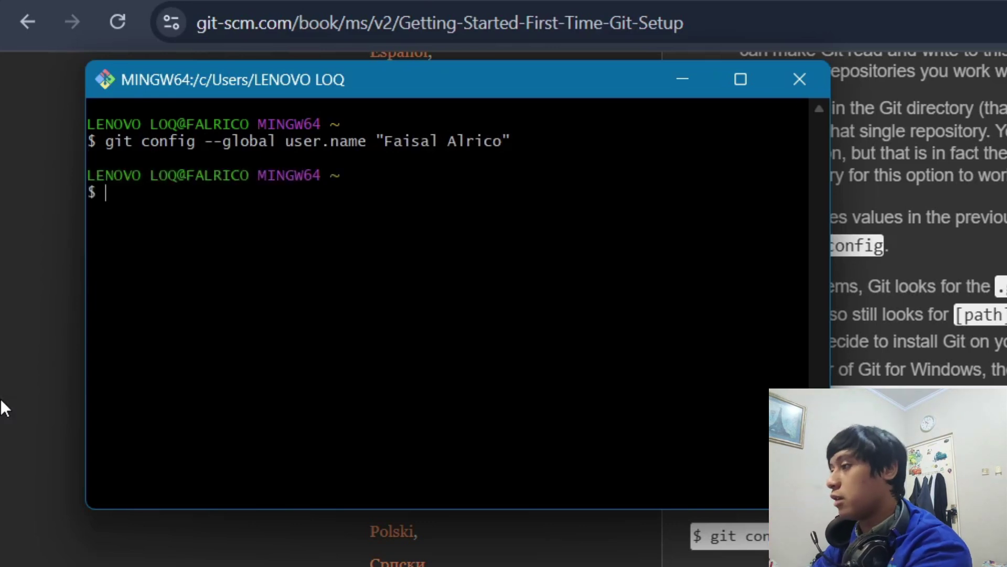
Run git config --global user.email with the user's e-mail address.
{"action": "type", "text": "git confi"}
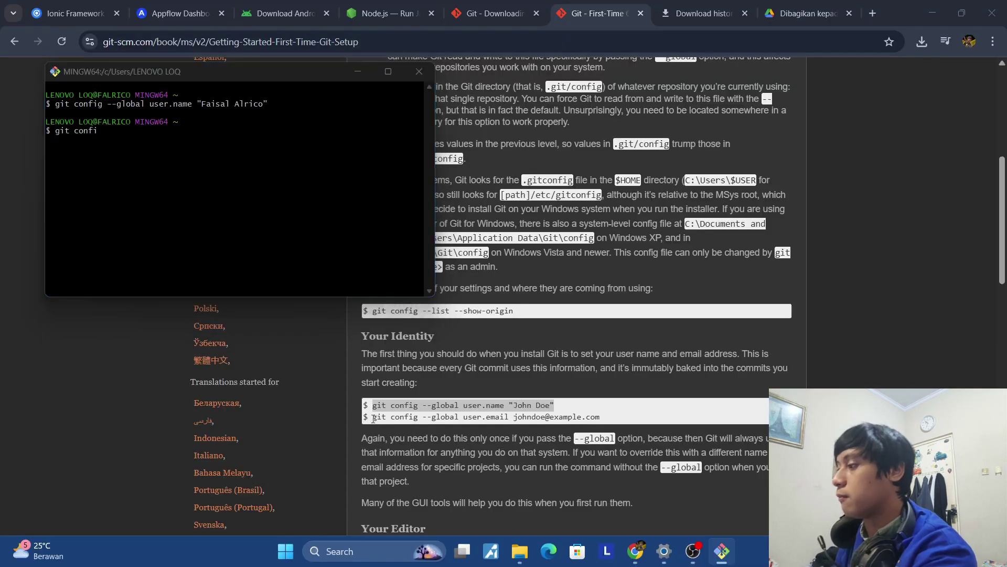
{"action": "left_click_drag", "start_coordinate": [371, 417], "coordinate": [612, 415]}
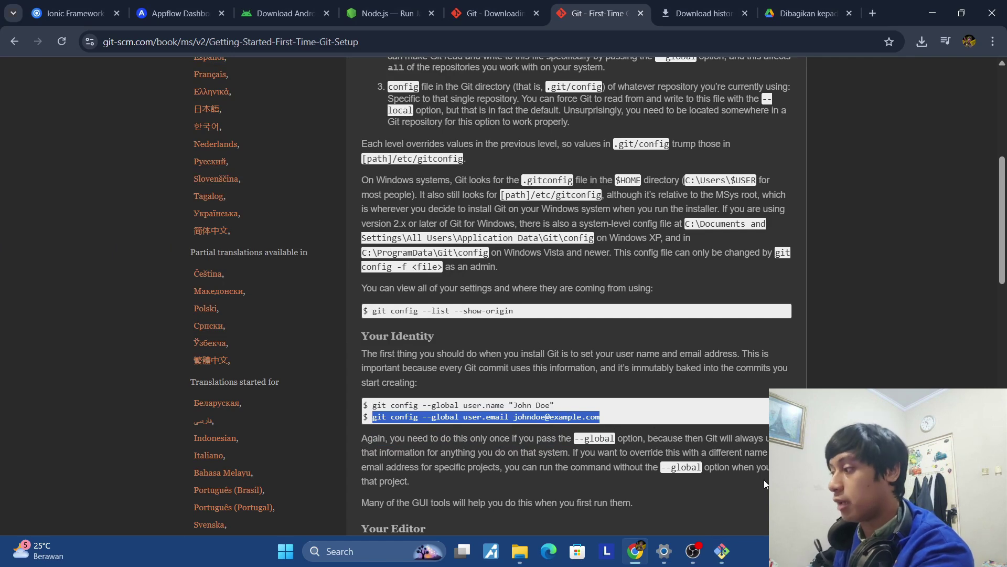
{"action": "left_click", "coordinate": [727, 557]}
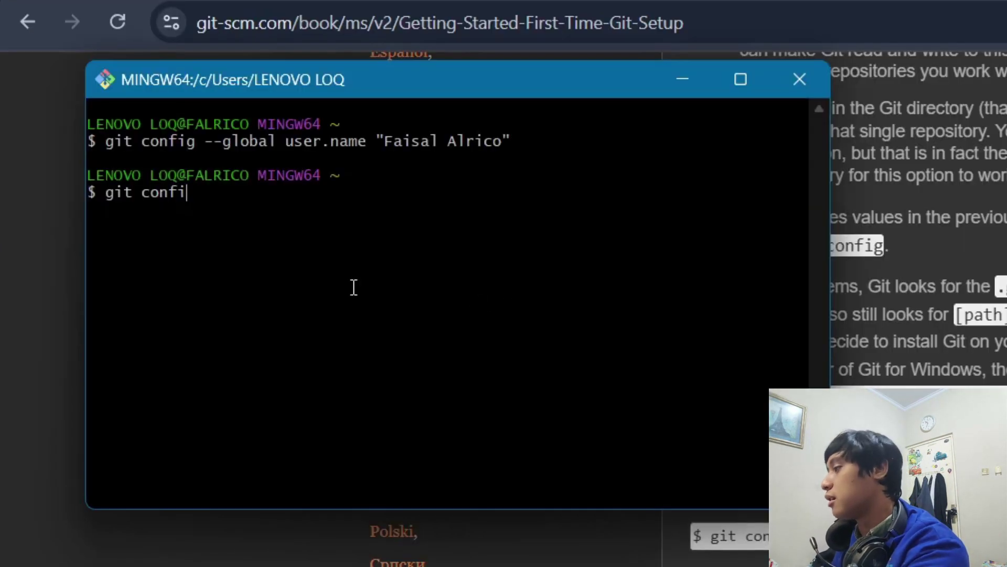
{"action": "type", "text": "g --"}
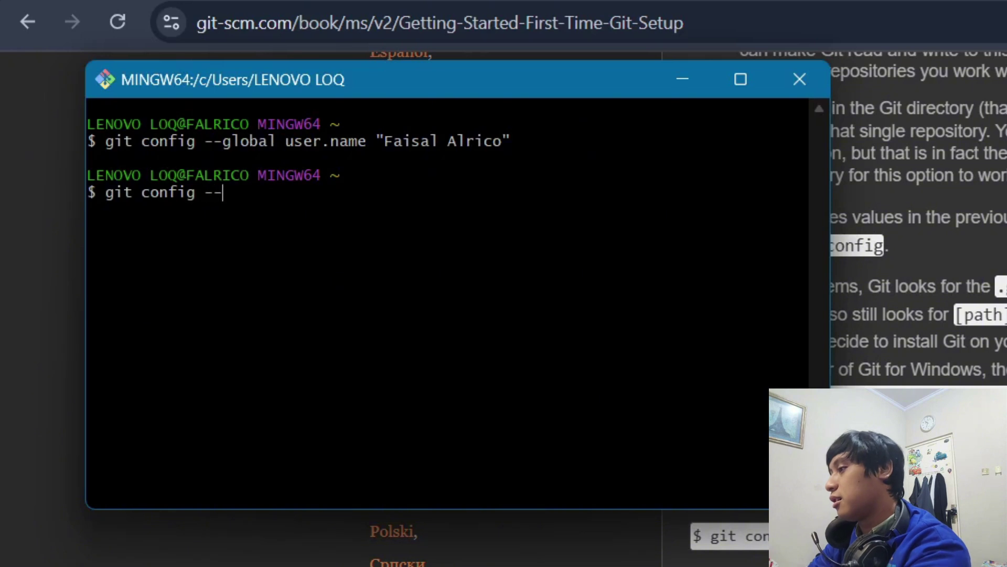
{"action": "type", "text": "global user.email "}
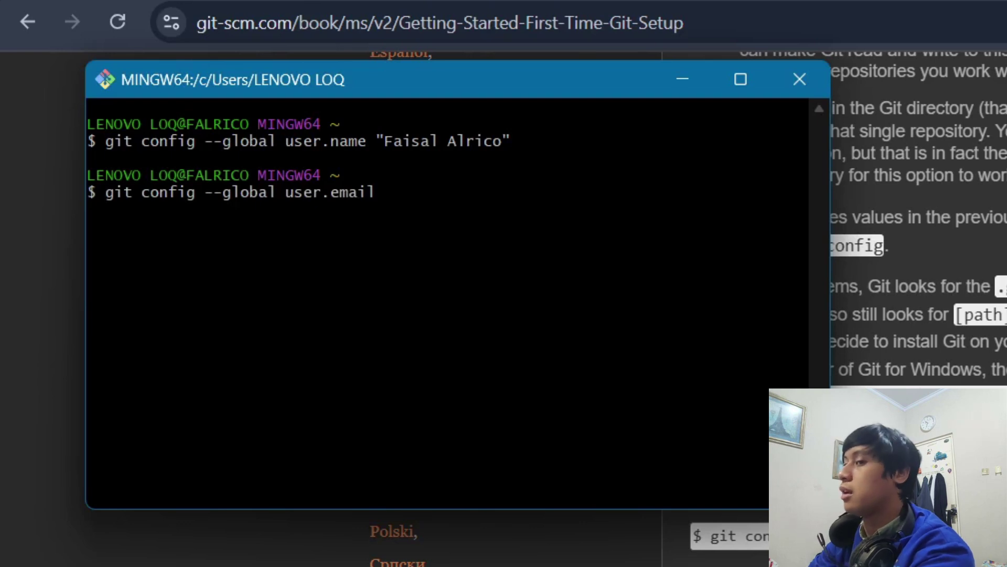
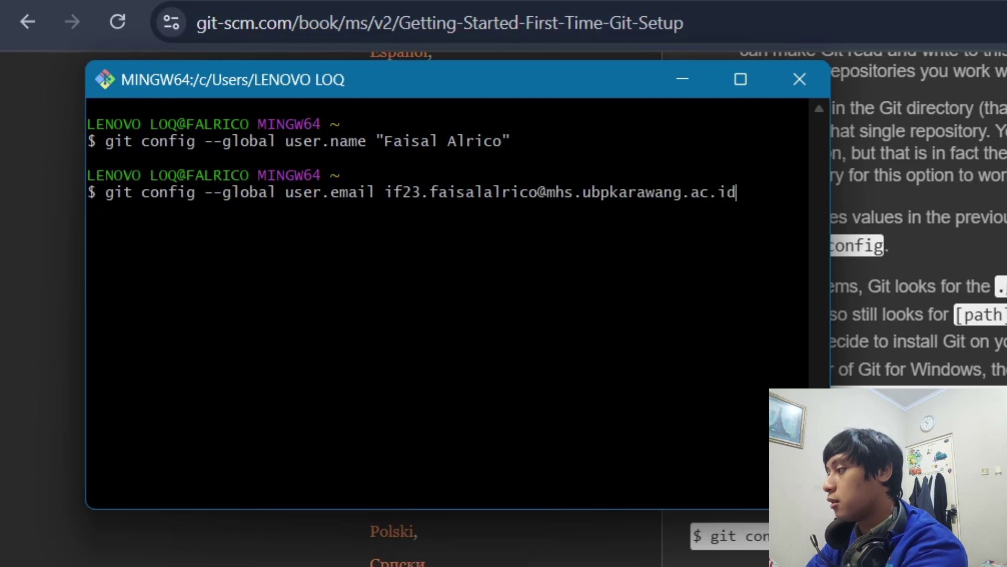
{"action": "key", "text": "Return"}
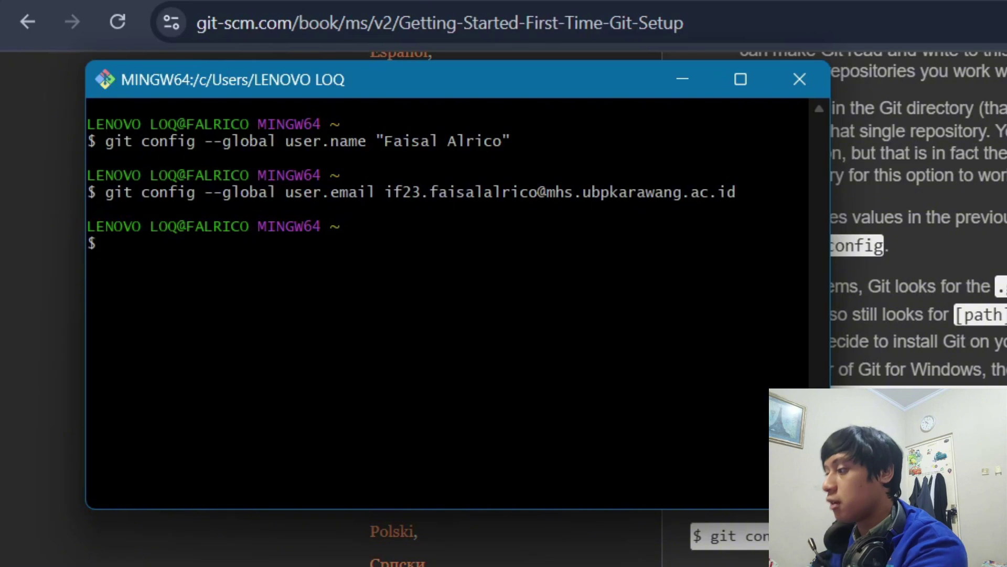
Close the Git Bash terminal from its context menu.
{"action": "scroll", "coordinate": [918, 210], "scroll_direction": "down", "scroll_amount": 5}
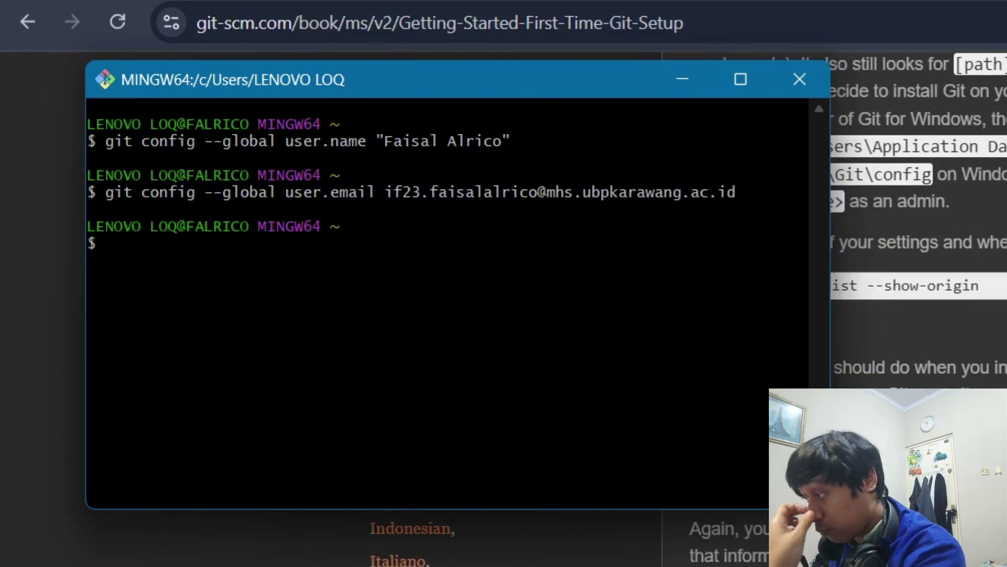
{"action": "scroll", "coordinate": [483, 315], "scroll_direction": "up", "scroll_amount": 3}
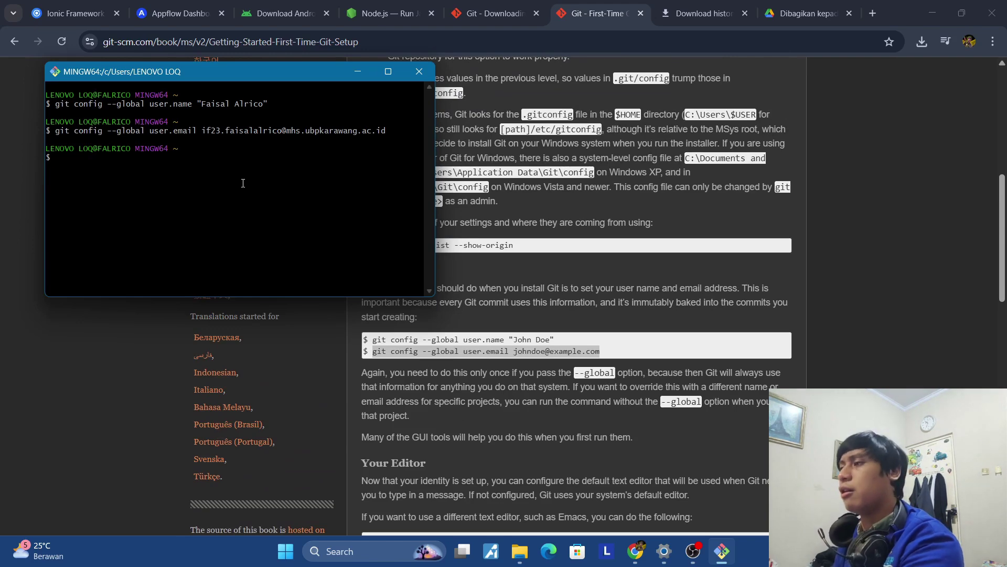
{"action": "right_click", "coordinate": [401, 100]}
{"action": "left_click", "coordinate": [414, 71]}
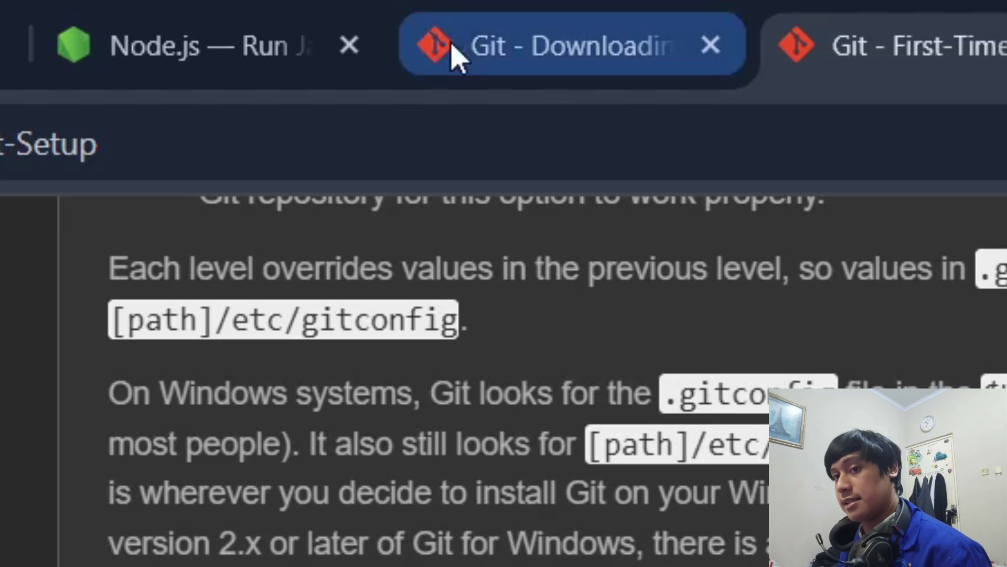
Search 'node js', open nodejs.org, and run node-v22.14.0-x64.msi from recent downloads.
{"action": "mouse_move", "coordinate": [420, 11]}
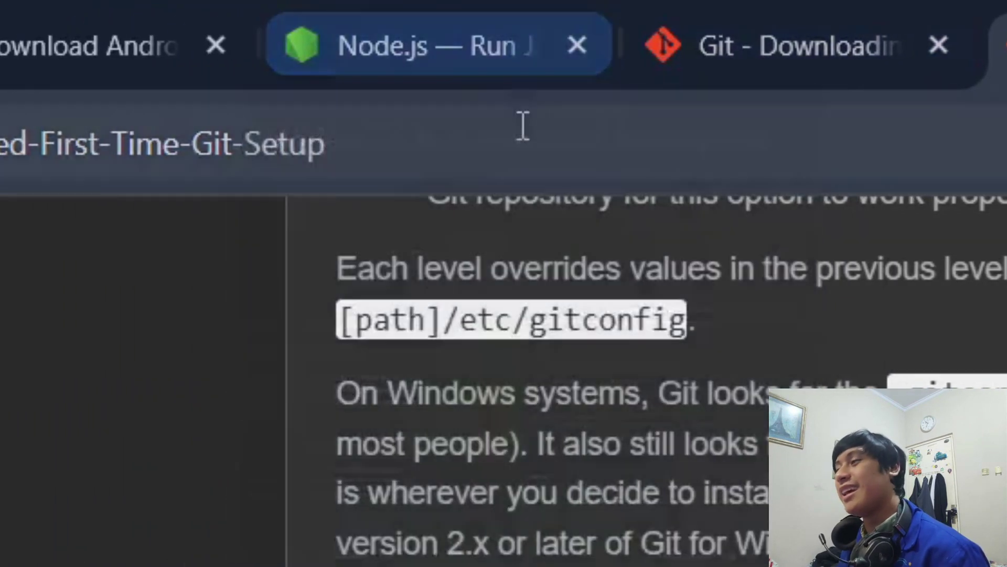
{"action": "left_click", "coordinate": [315, 53]}
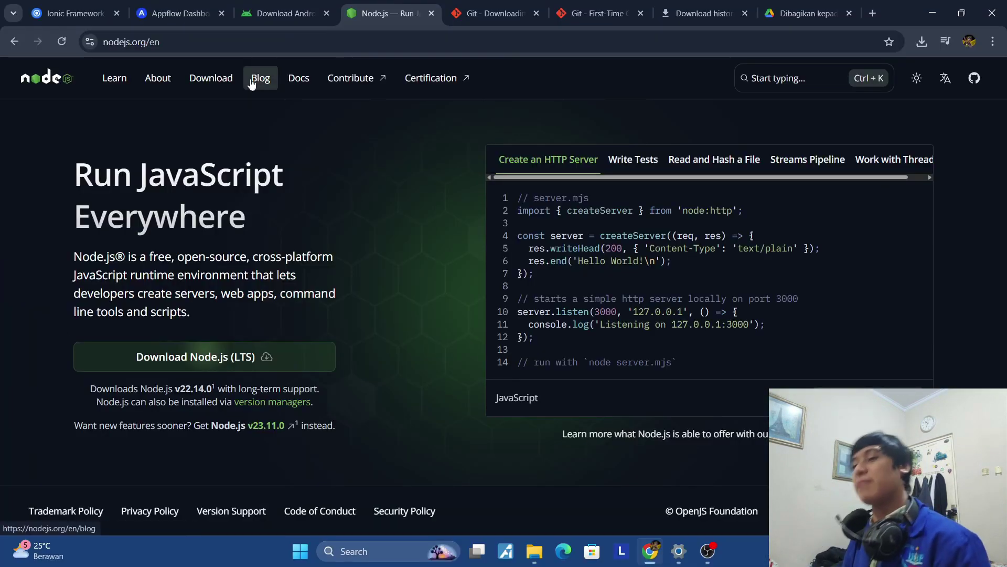
{"action": "left_click", "coordinate": [190, 46]}
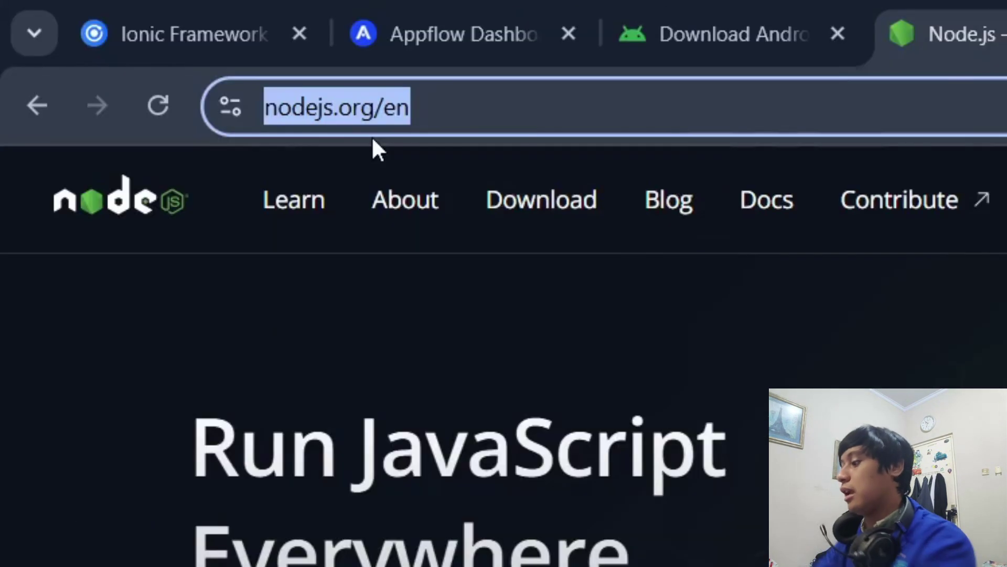
{"action": "type", "text": "node "}
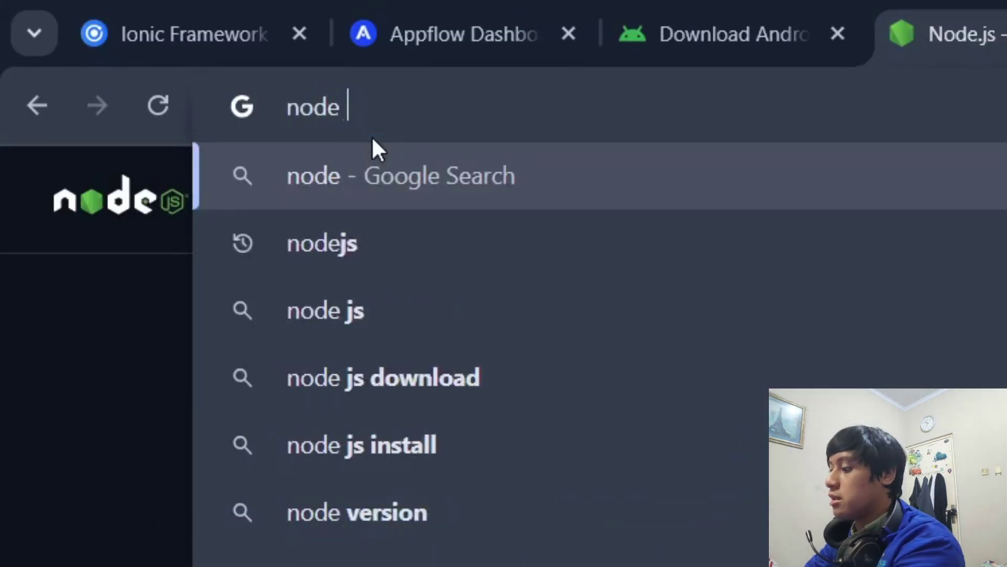
{"action": "type", "text": "js"}
{"action": "key", "text": "Return"}
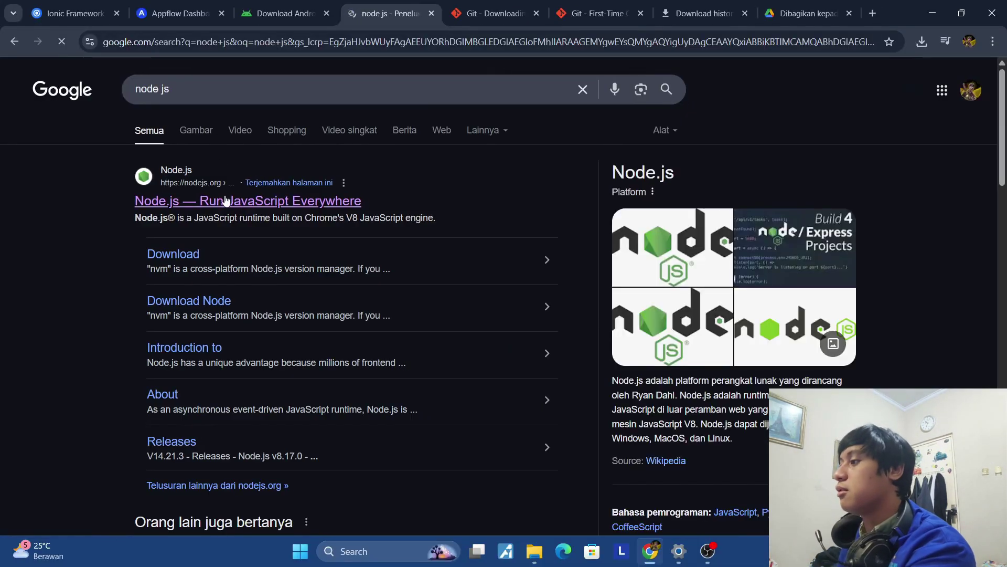
{"action": "left_click", "coordinate": [224, 202]}
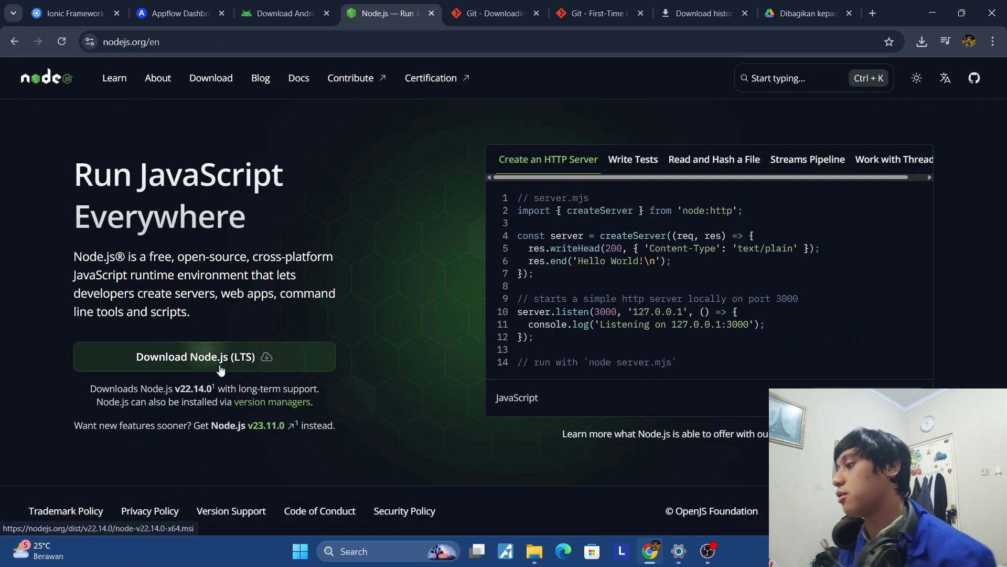
{"action": "left_click", "coordinate": [921, 41]}
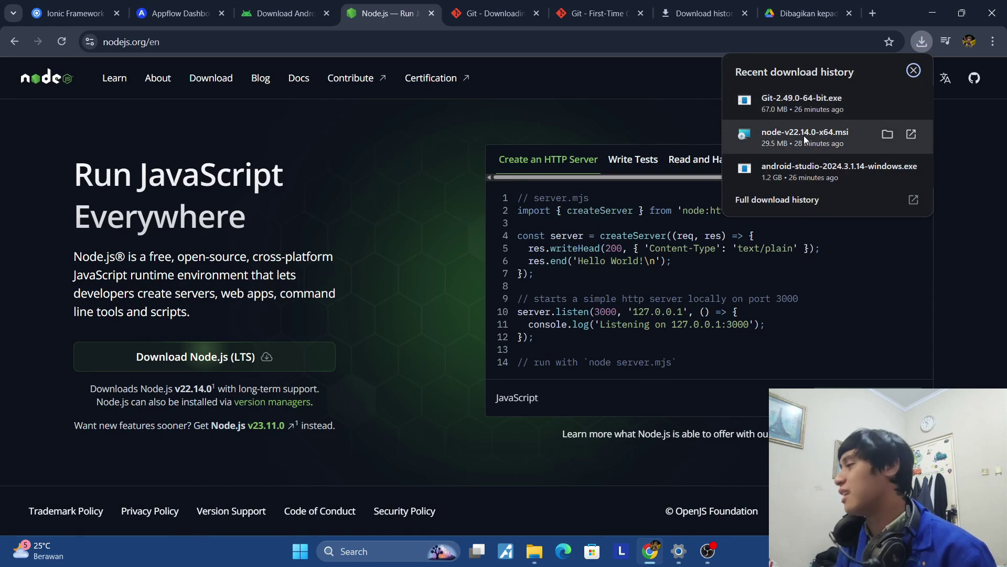
{"action": "left_click", "coordinate": [805, 137]}
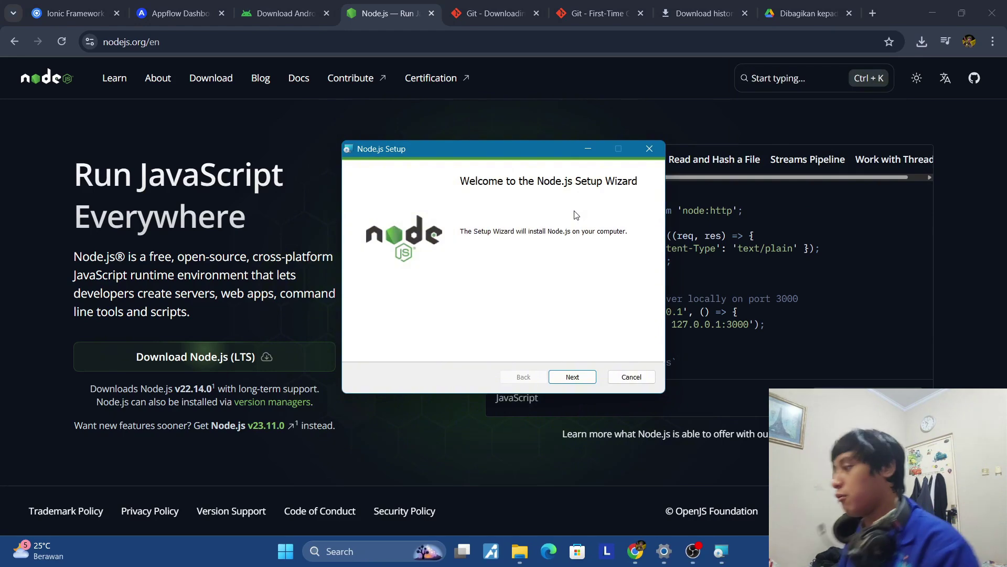
Accept the licence and install Node.js to C:\Program Files\nodejs\ with default features, no native tools.
{"action": "left_click", "coordinate": [573, 377]}
{"action": "left_click", "coordinate": [364, 346]}
{"action": "left_click", "coordinate": [574, 377]}
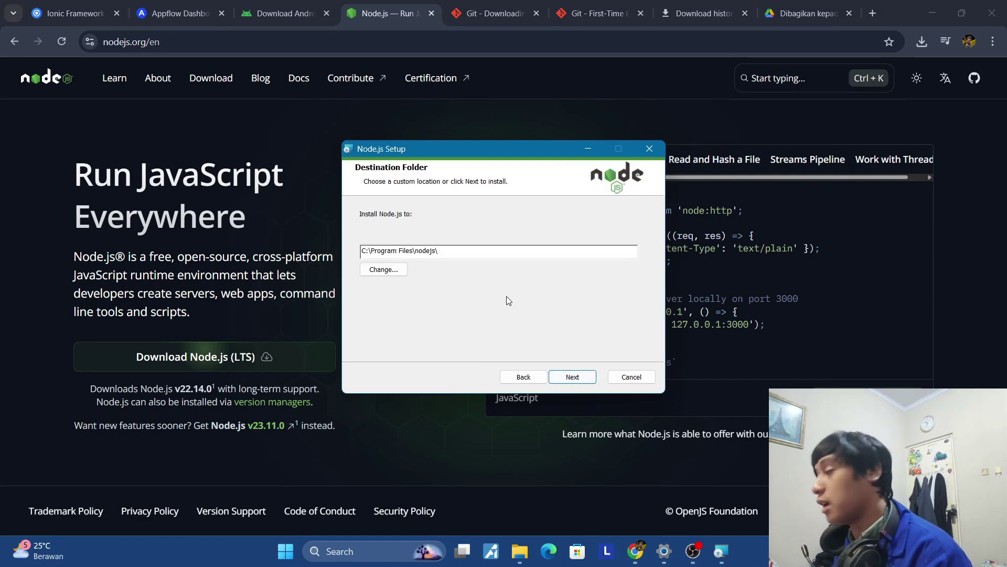
{"action": "left_click", "coordinate": [588, 377]}
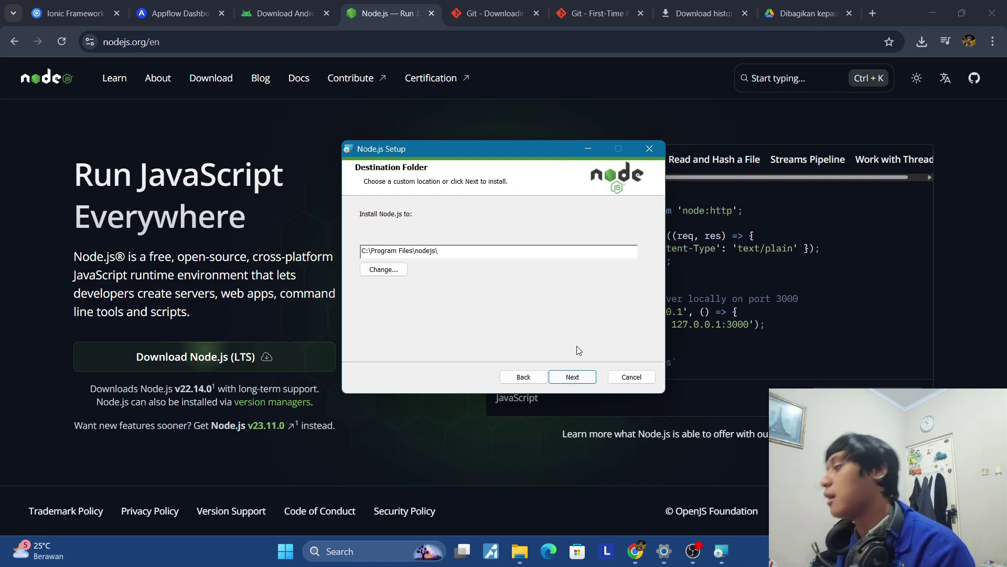
{"action": "left_click", "coordinate": [578, 378]}
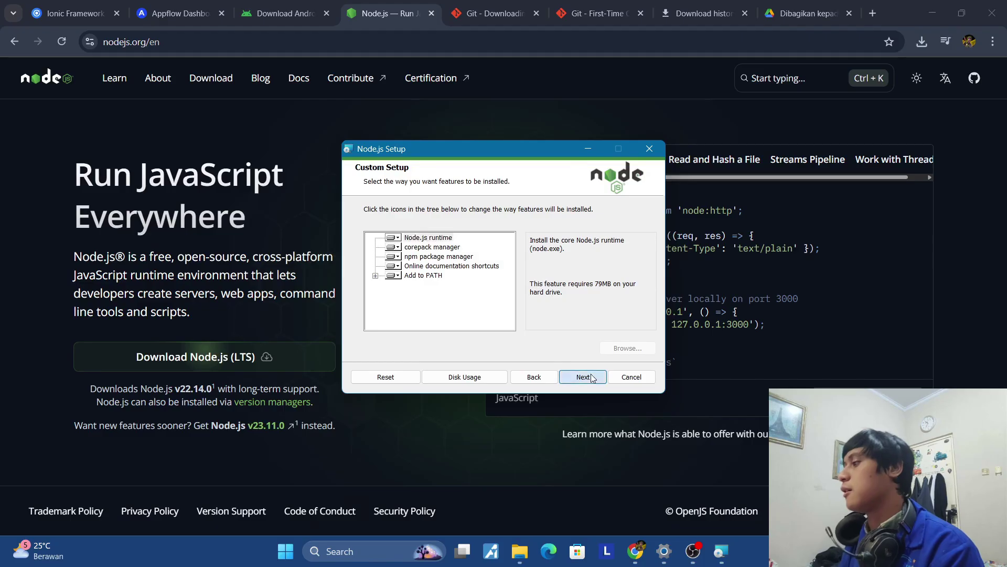
{"action": "left_click", "coordinate": [592, 377]}
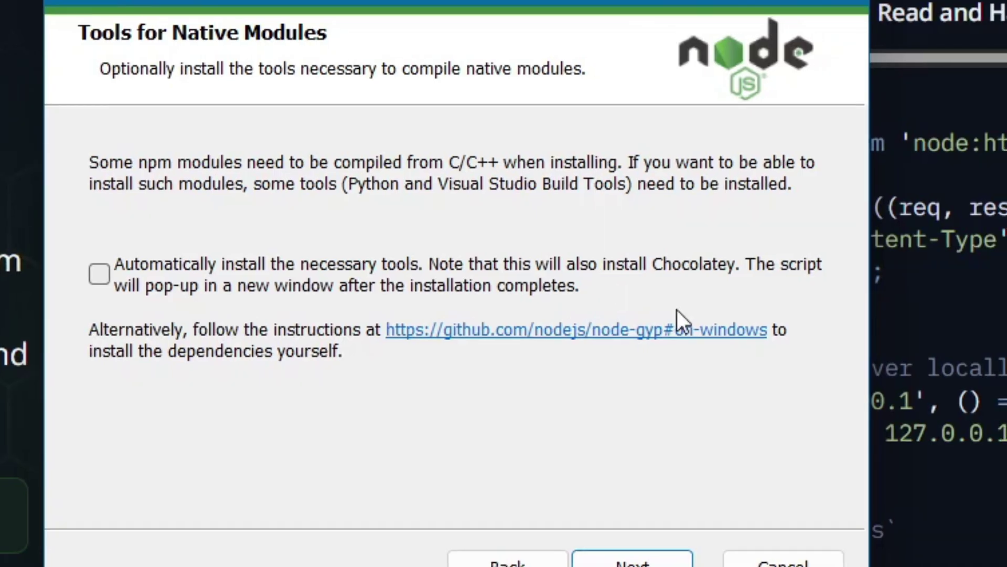
{"action": "left_click", "coordinate": [572, 377]}
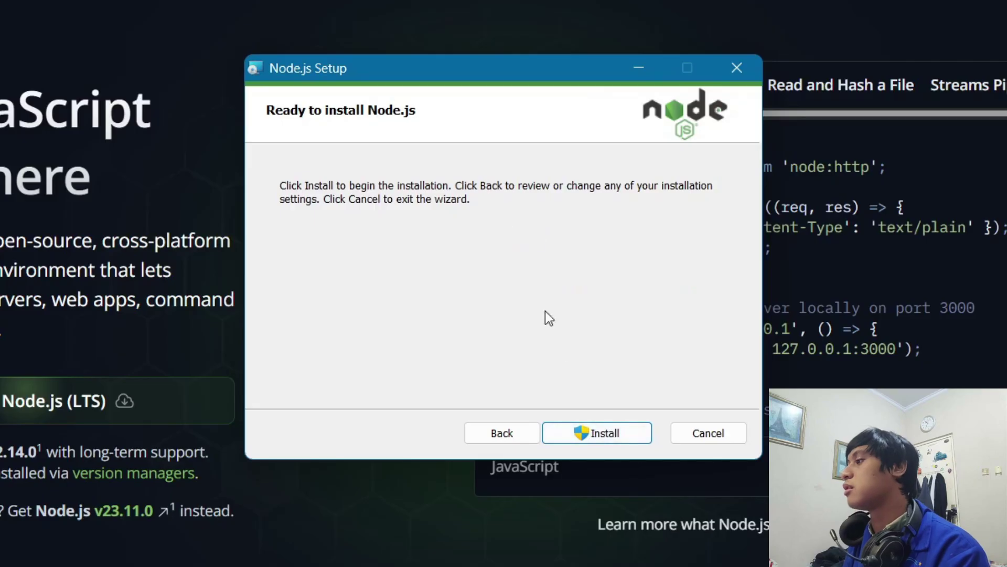
{"action": "left_click", "coordinate": [612, 433]}
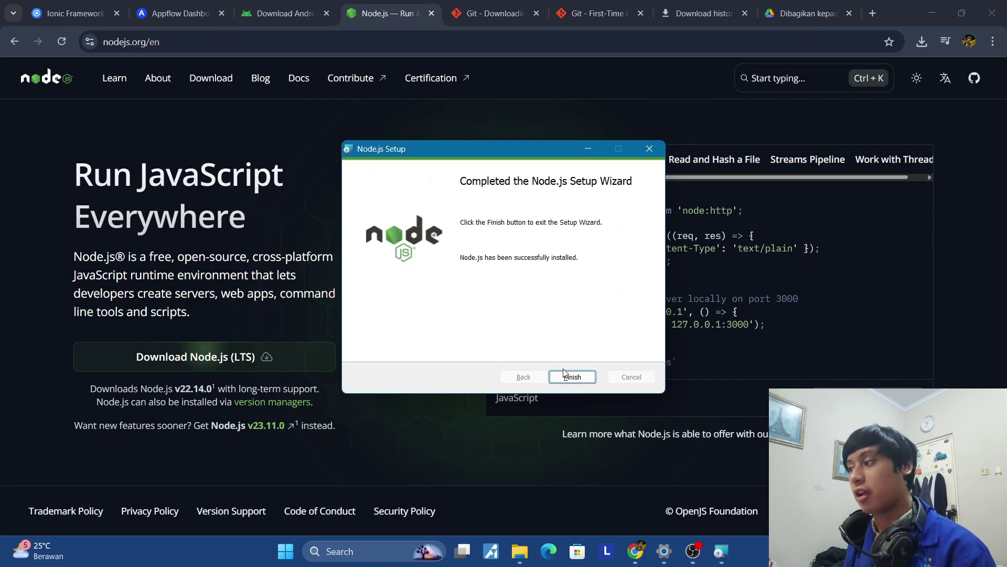
{"action": "left_click", "coordinate": [565, 373]}
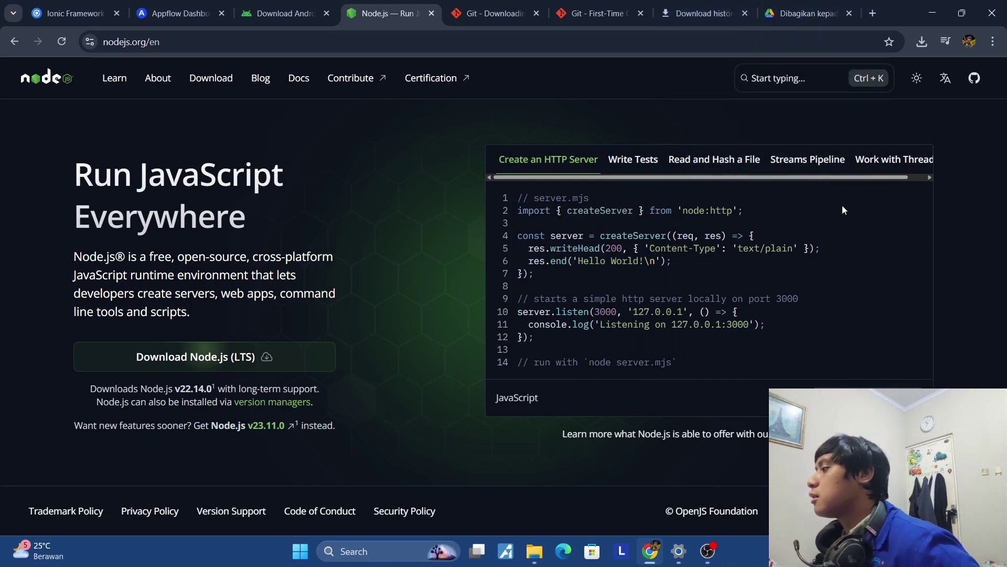
Run the downloaded Android Studio installer, then search 'android studio' and open the developer.android.com download page.
{"action": "left_click", "coordinate": [922, 50]}
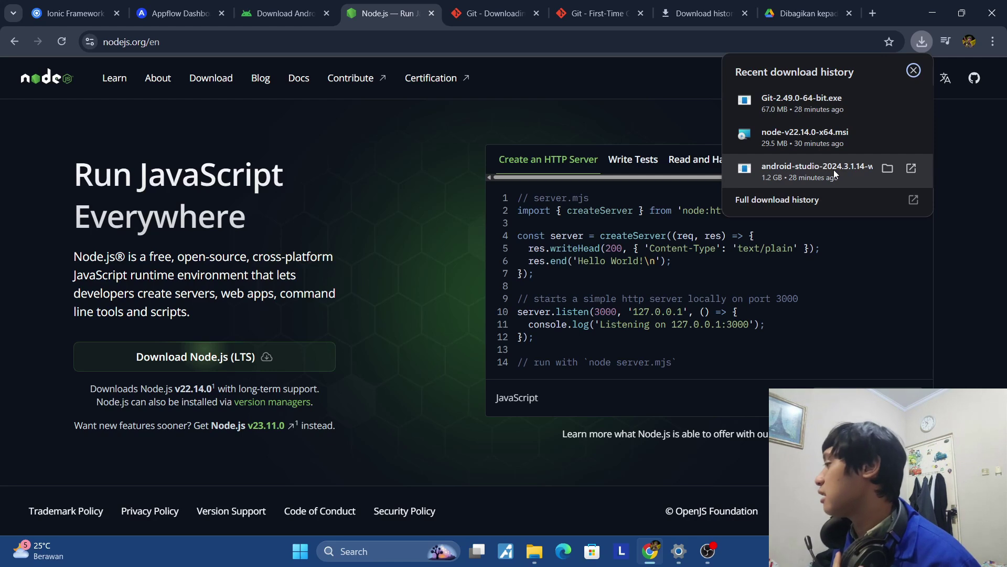
{"action": "left_click", "coordinate": [834, 174]}
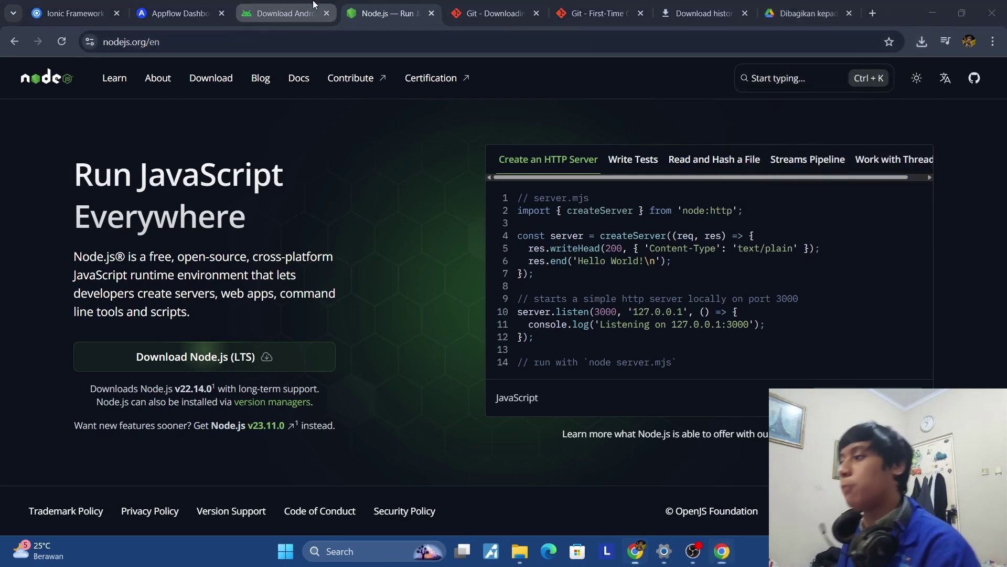
{"action": "left_click", "coordinate": [283, 13]}
{"action": "left_click", "coordinate": [282, 42]}
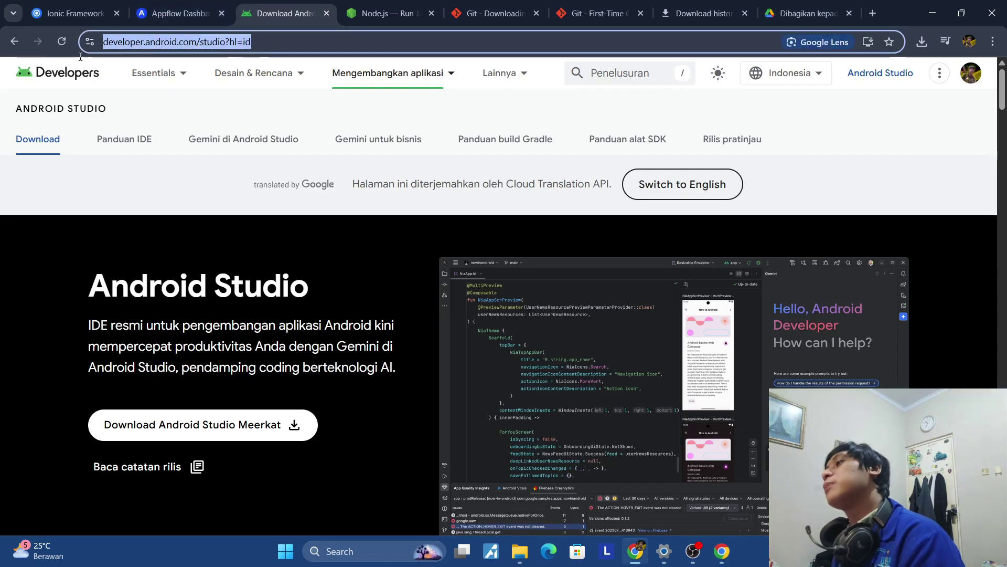
{"action": "type", "text": "android studio"}
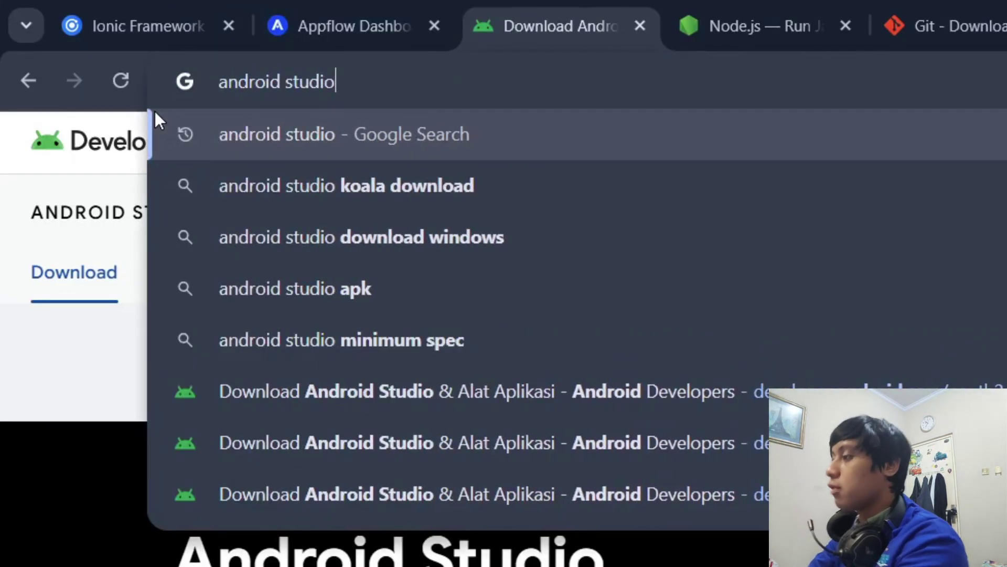
{"action": "key", "text": "Return"}
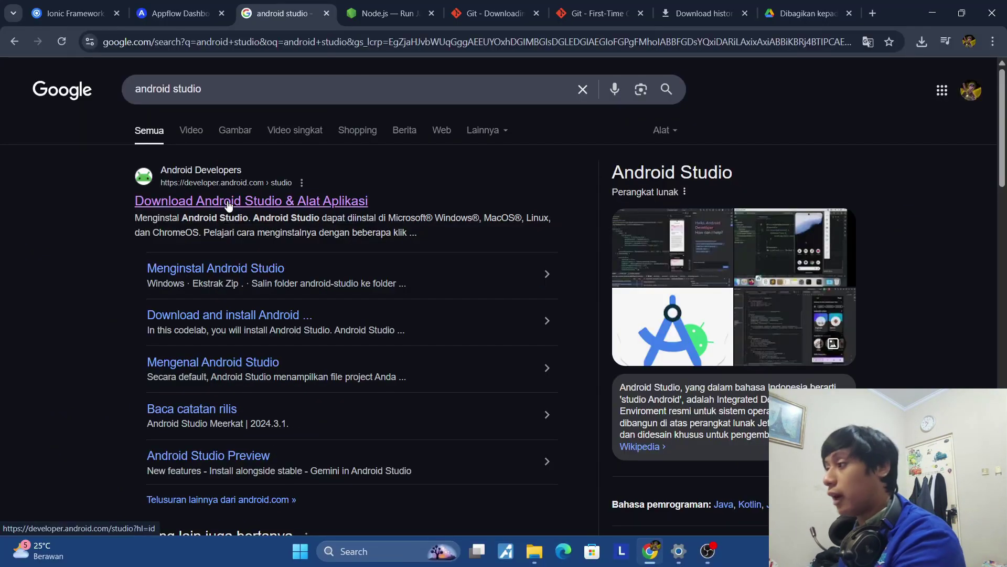
{"action": "left_click", "coordinate": [228, 205]}
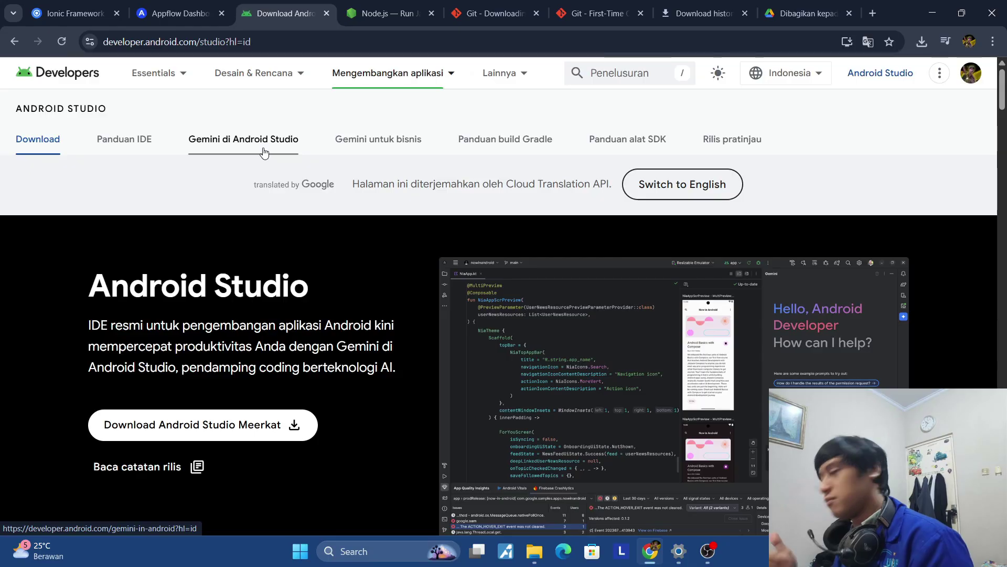
{"action": "mouse_move", "coordinate": [339, 72]}
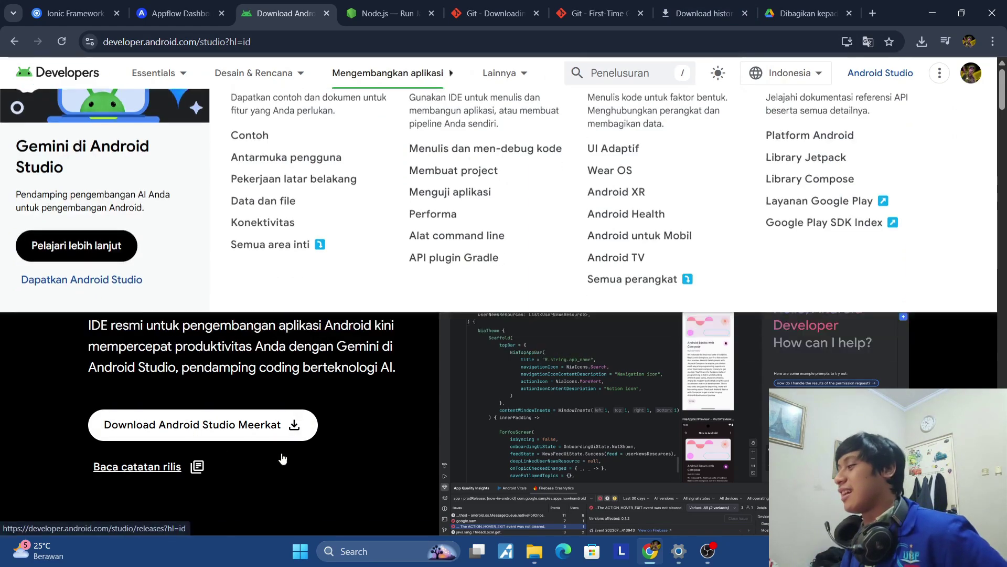
Agree to the Android Studio Meerkat licence terms and start the Windows installer download.
{"action": "left_click", "coordinate": [272, 434]}
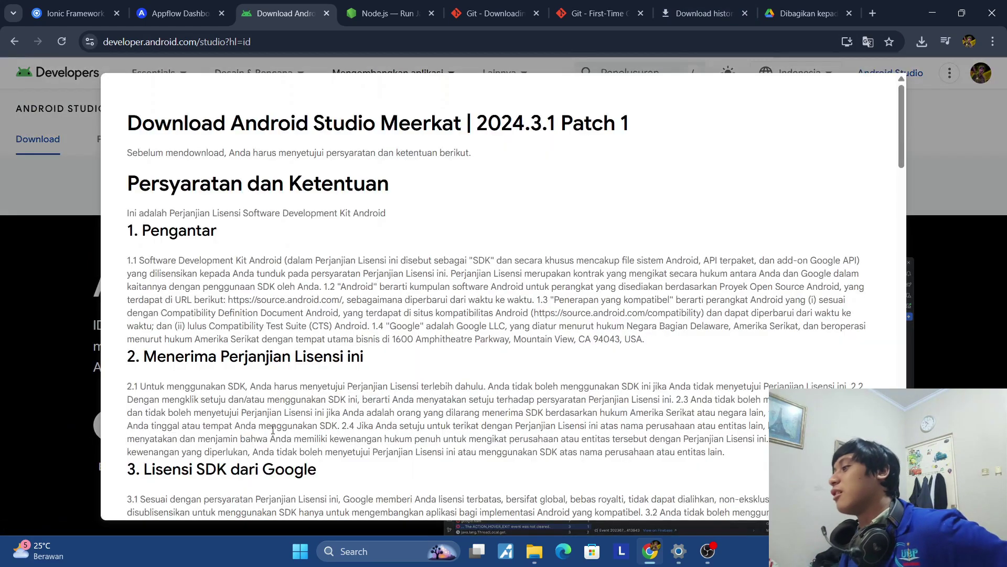
{"action": "scroll", "coordinate": [472, 335], "scroll_direction": "down", "scroll_amount": 6}
{"action": "scroll", "coordinate": [473, 339], "scroll_direction": "up", "scroll_amount": 4}
{"action": "scroll", "coordinate": [474, 339], "scroll_direction": "up", "scroll_amount": 3}
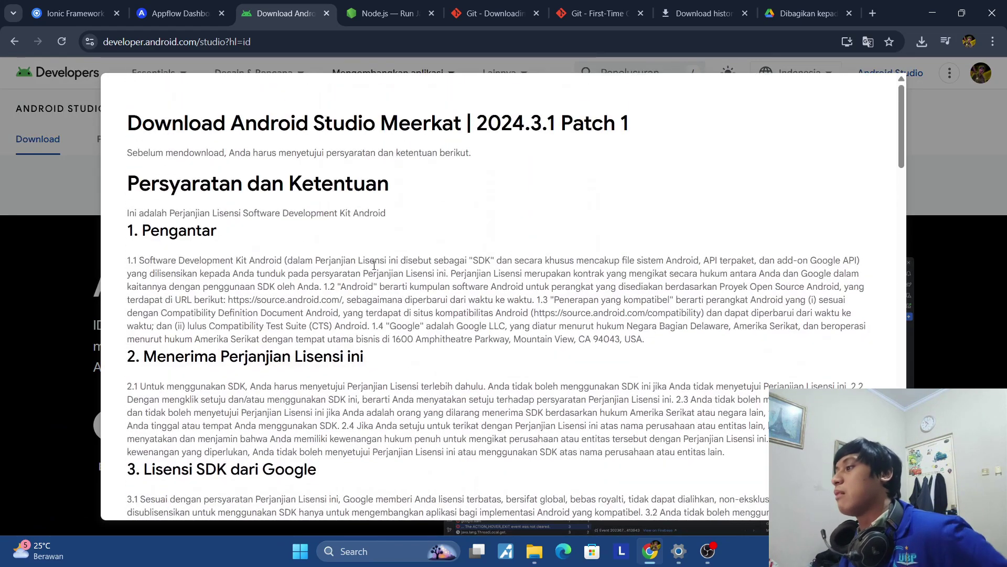
{"action": "scroll", "coordinate": [336, 251], "scroll_direction": "down", "scroll_amount": 4}
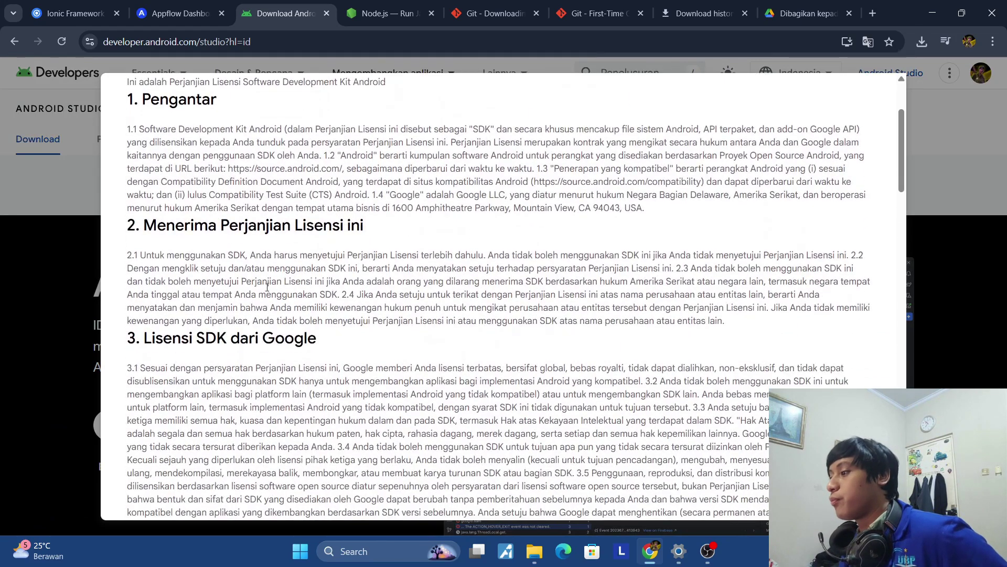
{"action": "scroll", "coordinate": [291, 262], "scroll_direction": "down", "scroll_amount": 15}
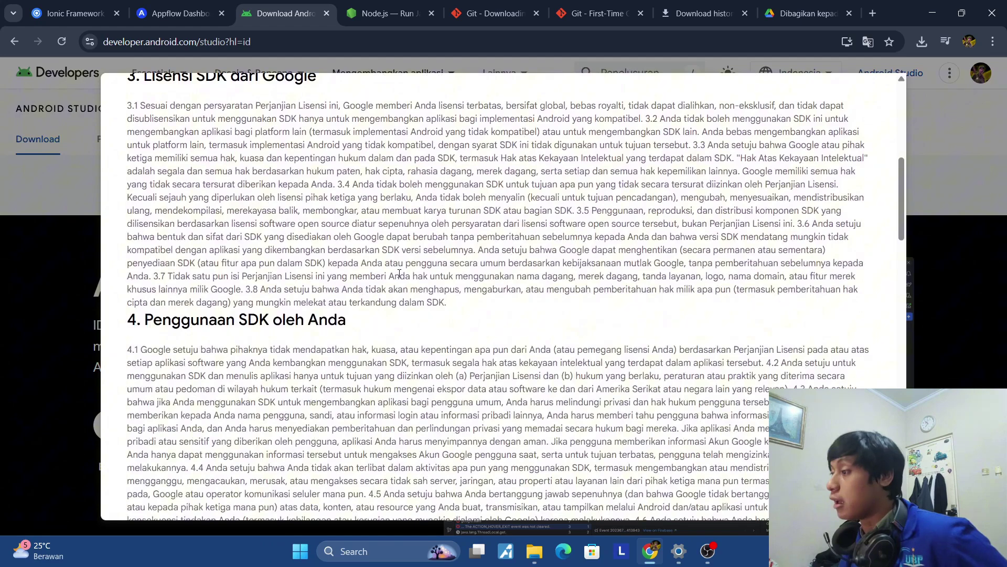
{"action": "scroll", "coordinate": [596, 248], "scroll_direction": "down", "scroll_amount": 20}
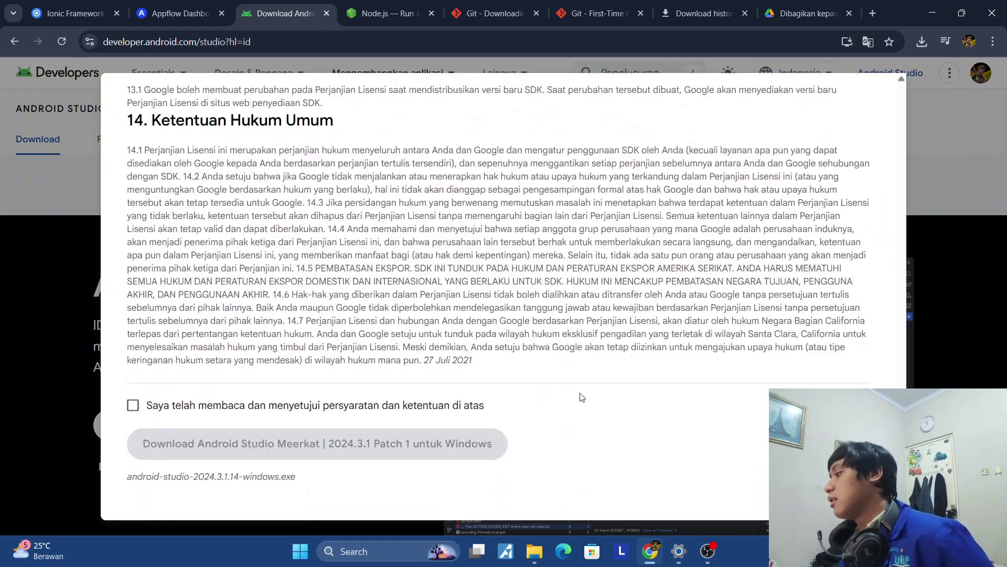
{"action": "left_click", "coordinate": [170, 409]}
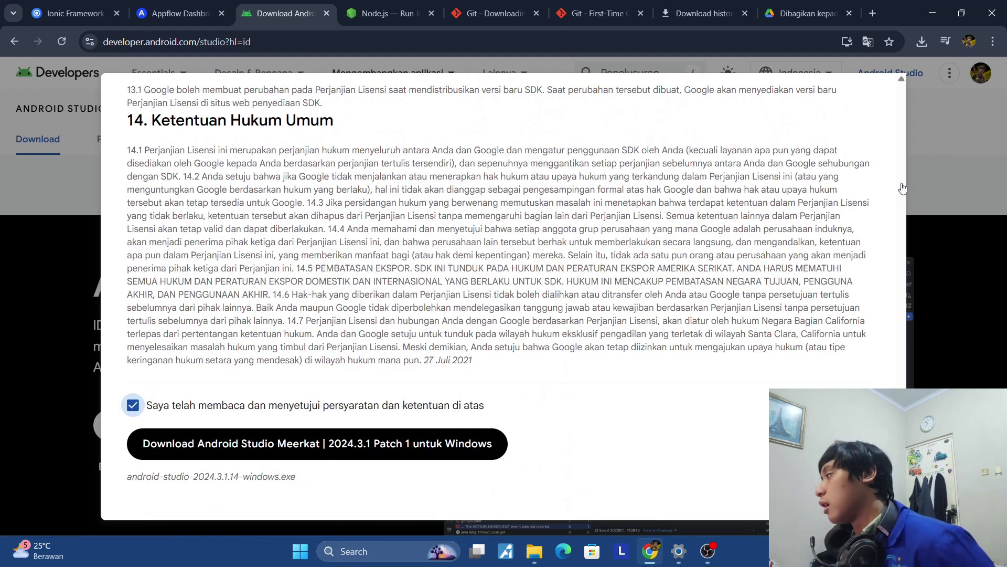
{"action": "left_click", "coordinate": [488, 445]}
Cancel the duplicate Android Studio installer download from the downloads list.
{"action": "right_click", "coordinate": [893, 58]}
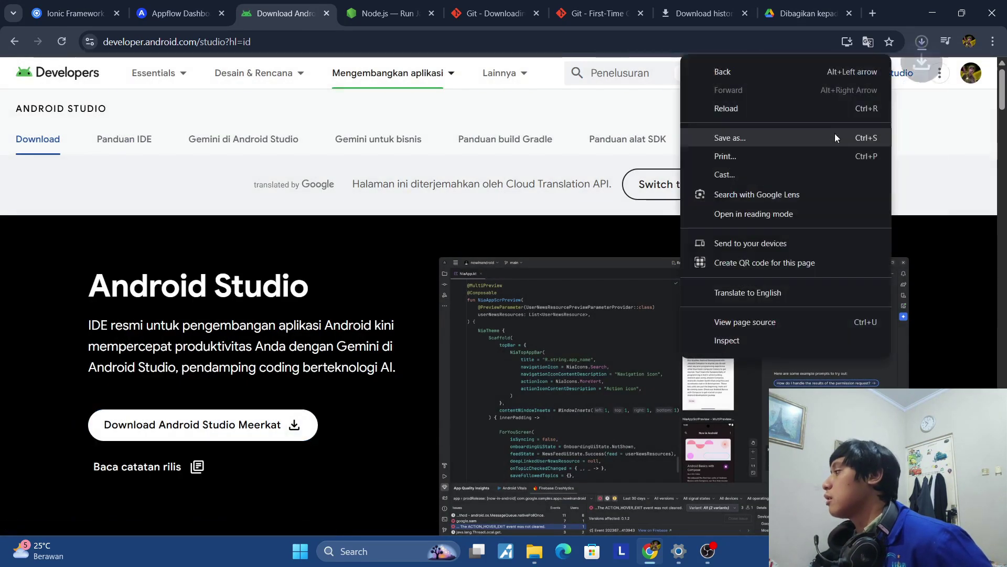
{"action": "left_click", "coordinate": [922, 42]}
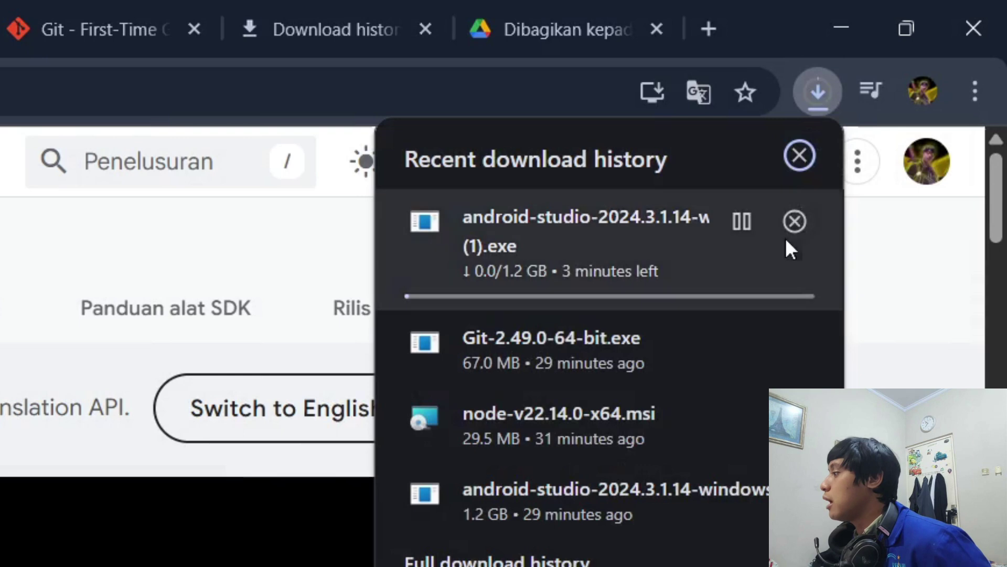
{"action": "left_click", "coordinate": [794, 221]}
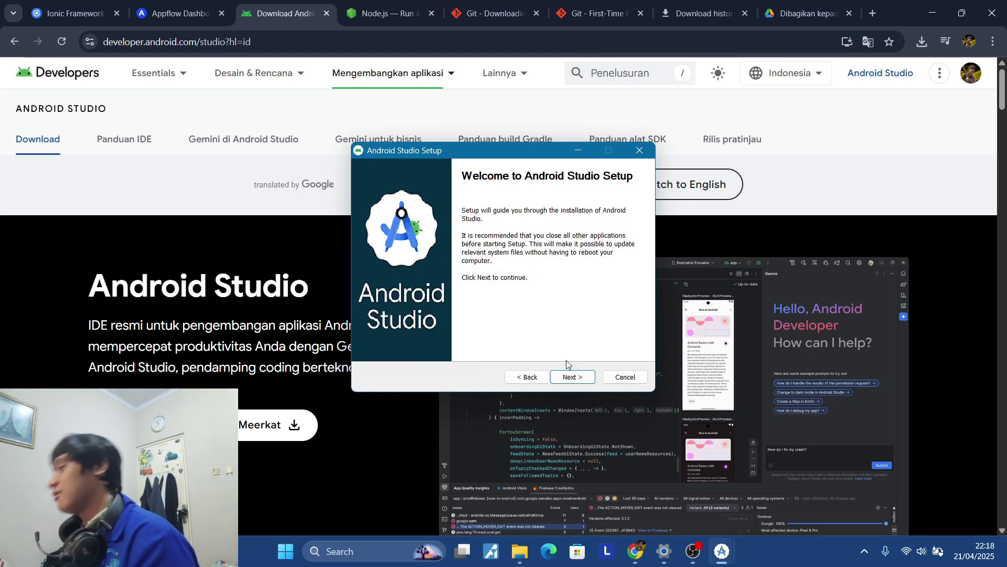
Install Android Studio Meerkat with default components and folder, then finish and launch it.
{"action": "left_click", "coordinate": [570, 377]}
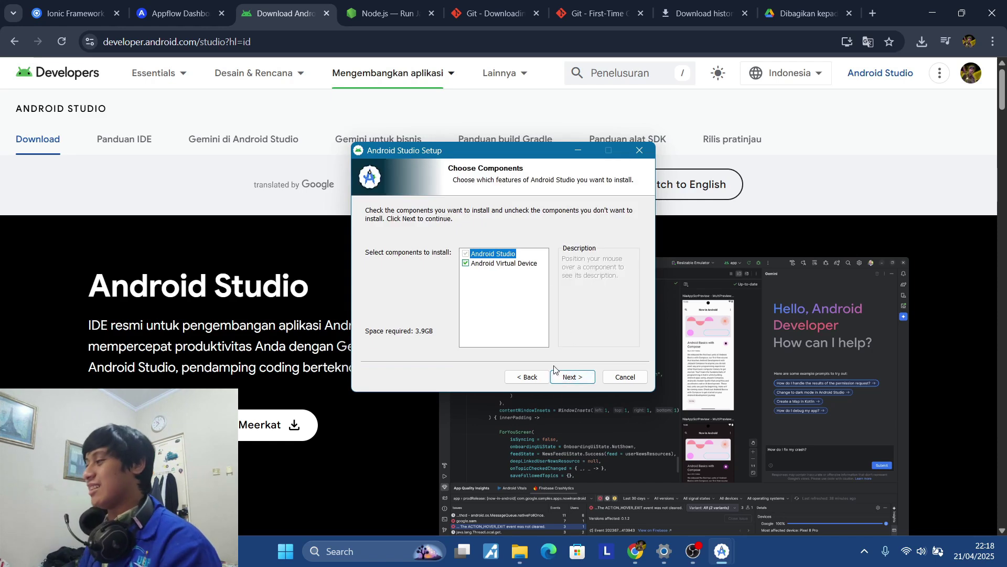
{"action": "left_click", "coordinate": [563, 377]}
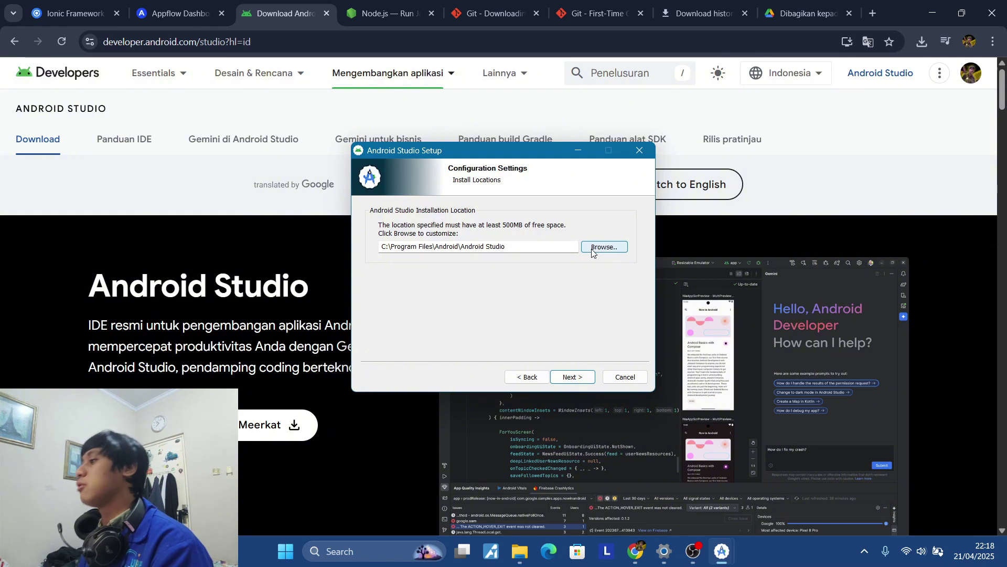
{"action": "left_click", "coordinate": [572, 377]}
{"action": "left_click", "coordinate": [572, 377]}
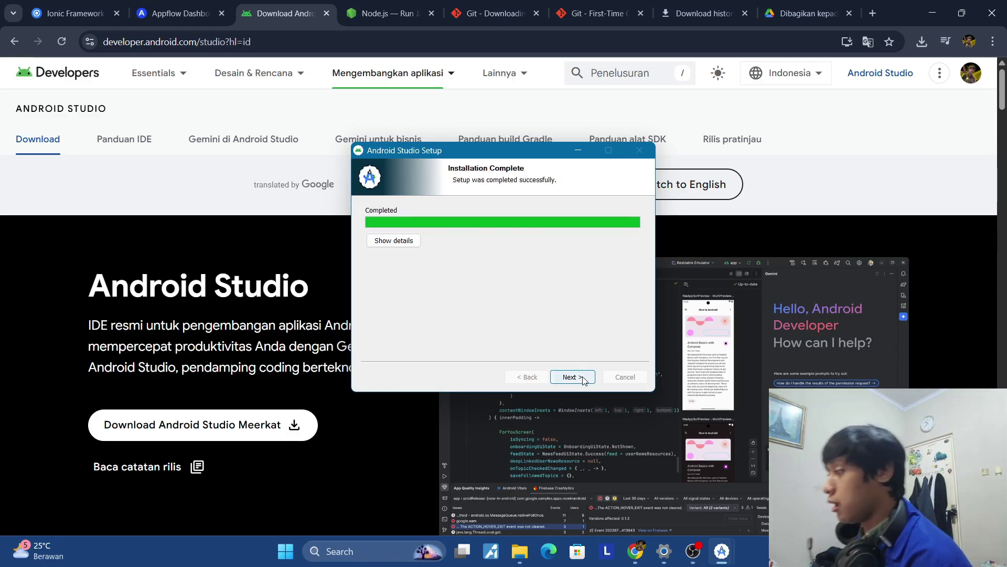
{"action": "left_click", "coordinate": [572, 377]}
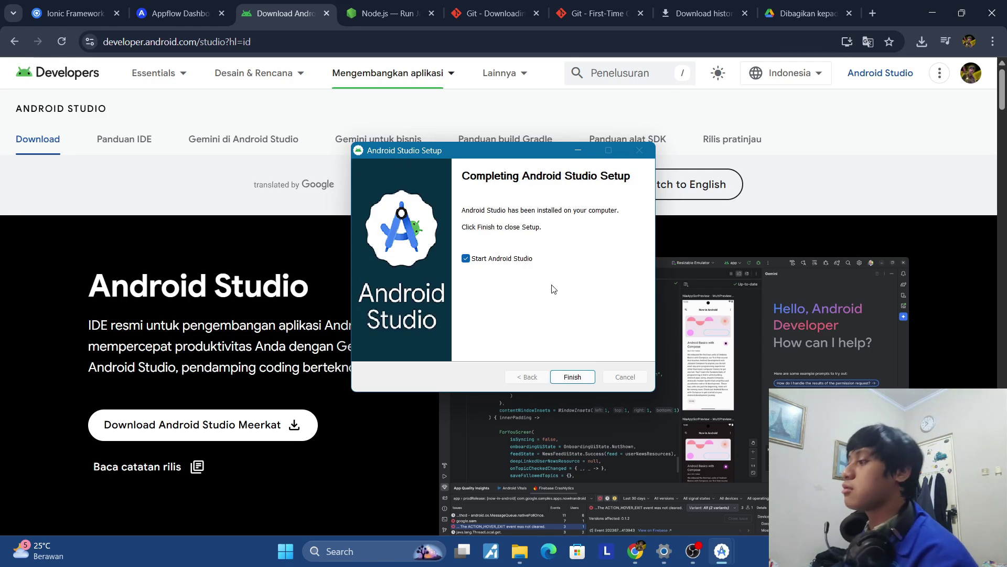
{"action": "left_click", "coordinate": [576, 376]}
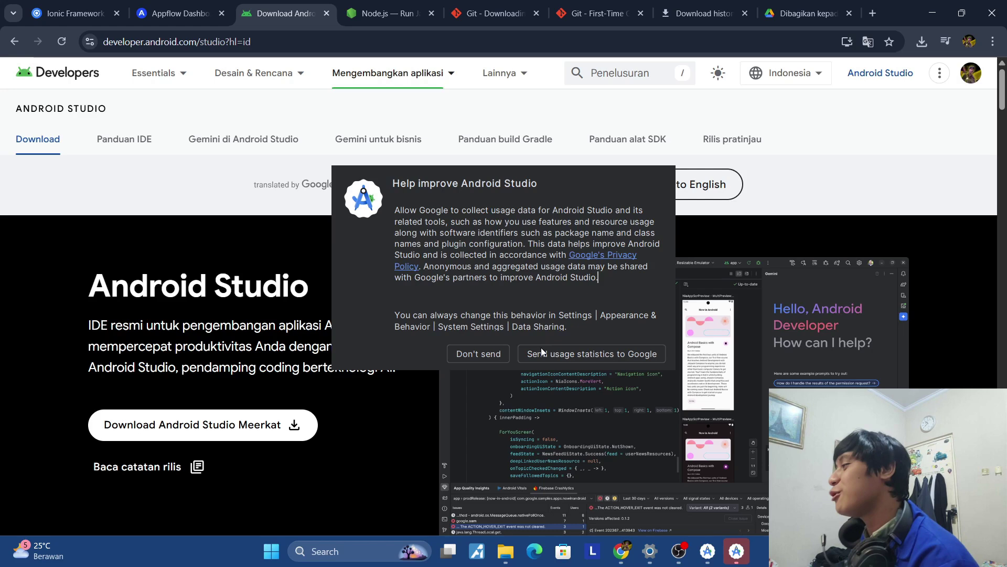
Opt in to usage statistics and keep the Standard install with default SDK components and location (2.4 GB).
{"action": "left_click", "coordinate": [541, 350]}
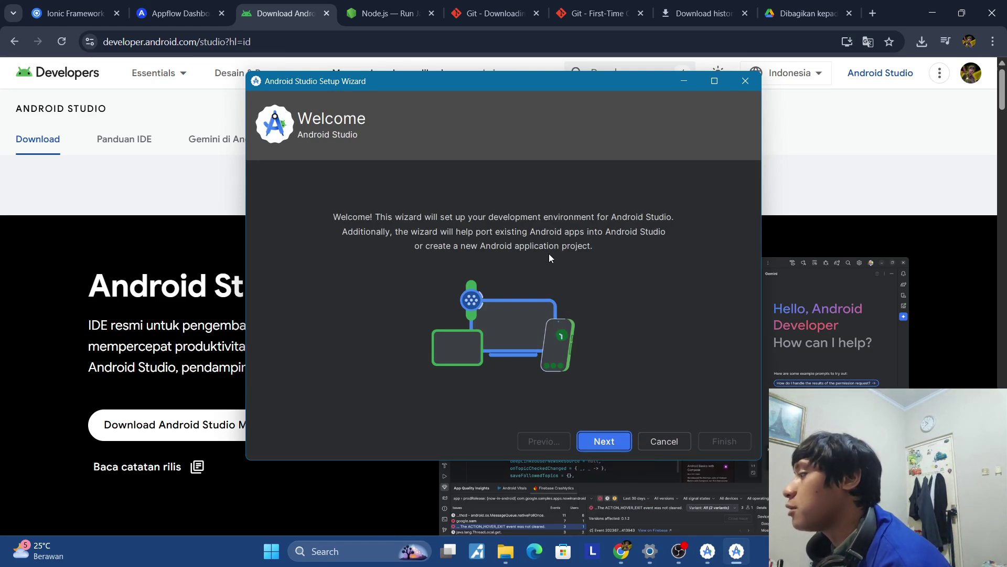
{"action": "left_click", "coordinate": [614, 440]}
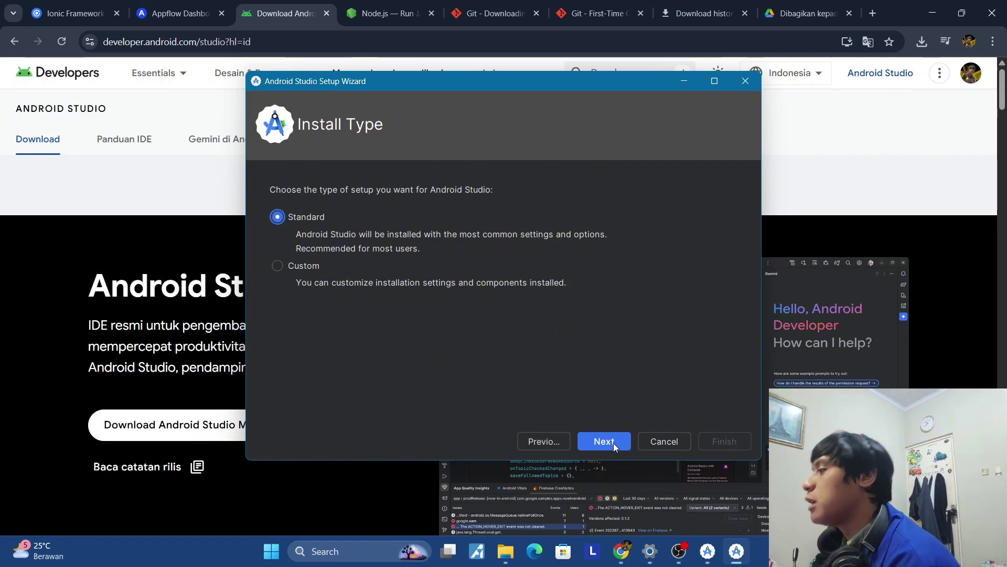
{"action": "left_click", "coordinate": [613, 442]}
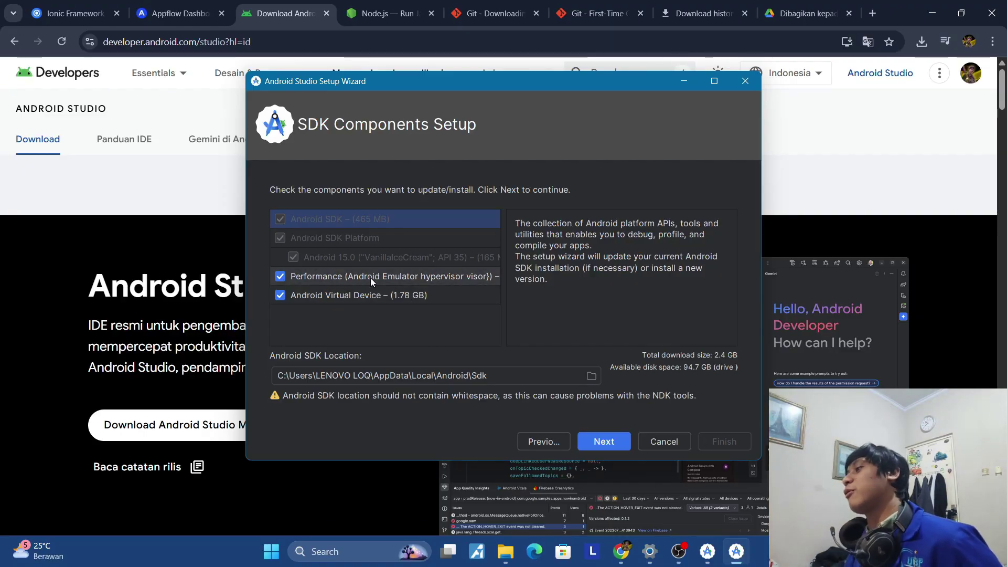
{"action": "left_click", "coordinate": [611, 440]}
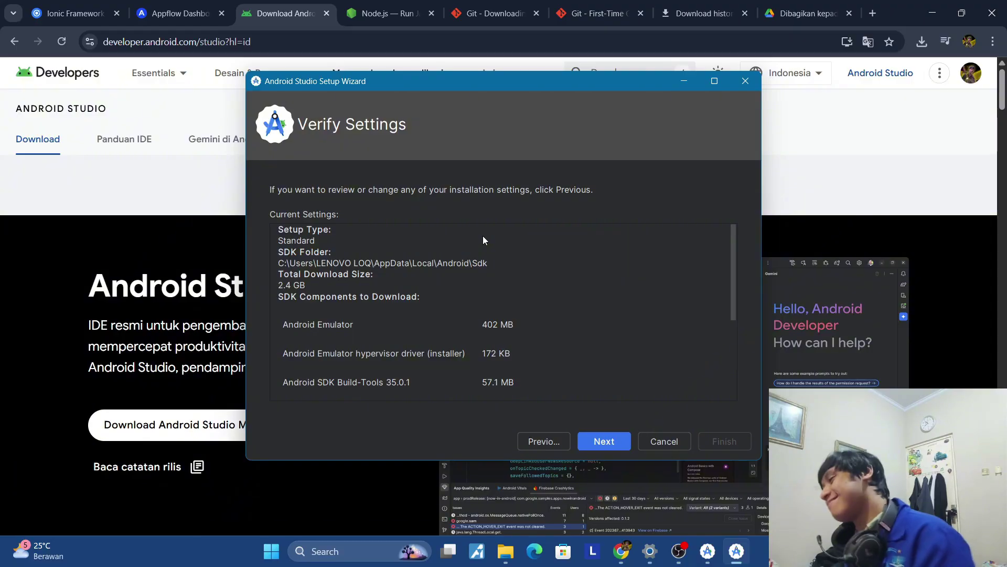
{"action": "scroll", "coordinate": [588, 338], "scroll_direction": "down", "scroll_amount": 5}
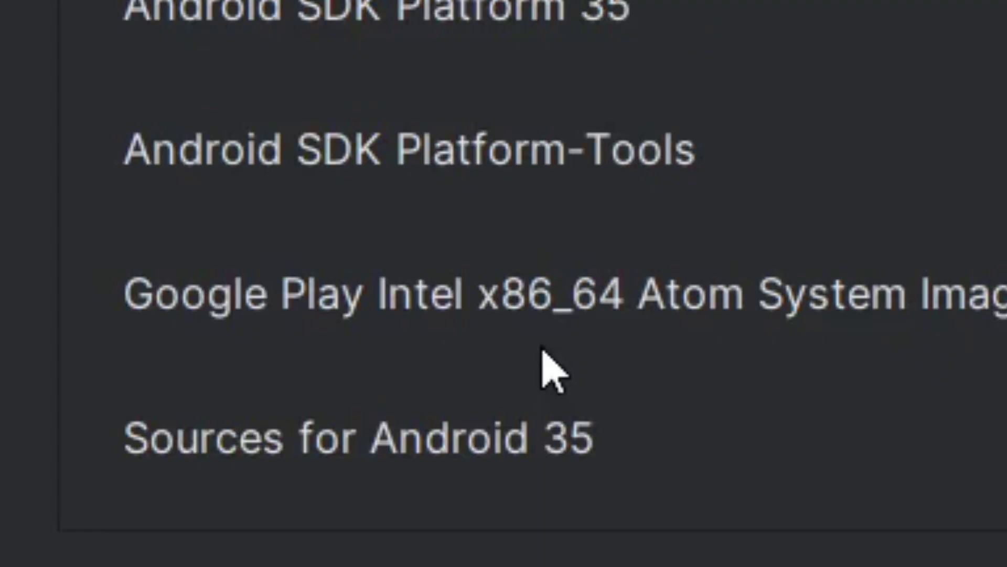
{"action": "key", "text": "Return"}
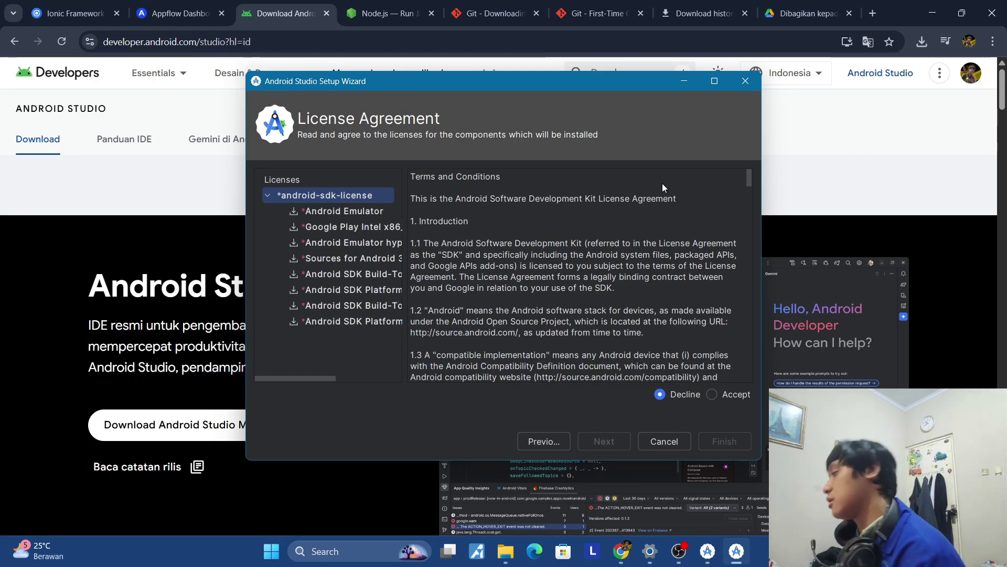
Accept the SDK license, start downloading components, and show the detailed download log.
{"action": "scroll", "coordinate": [613, 186], "scroll_direction": "down", "scroll_amount": 5}
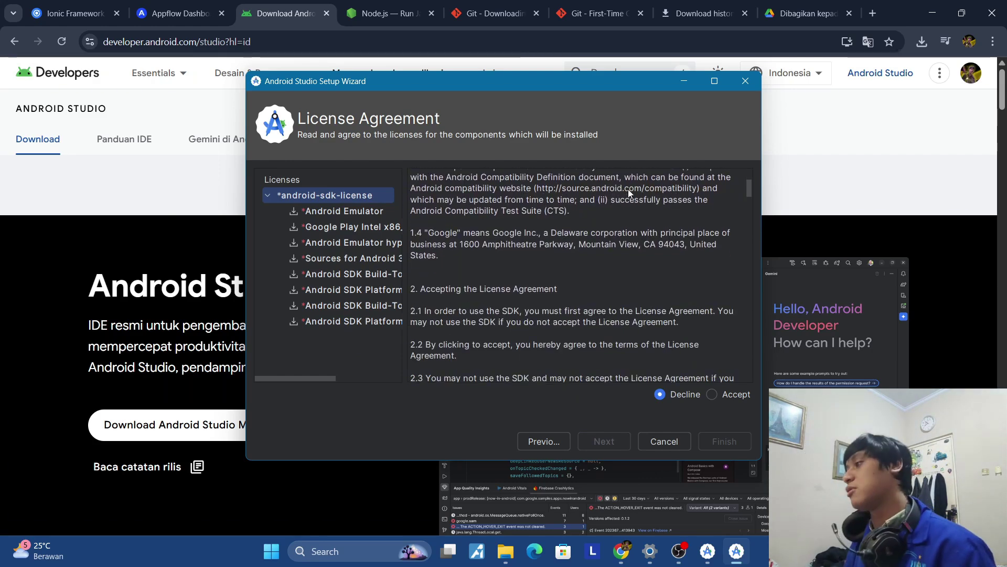
{"action": "scroll", "coordinate": [656, 192], "scroll_direction": "down", "scroll_amount": 3}
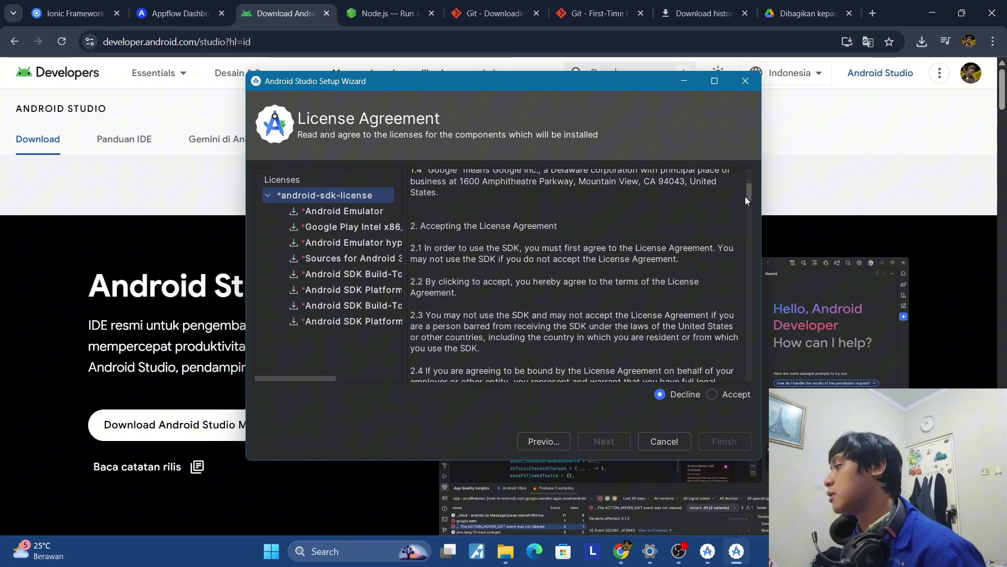
{"action": "left_click_drag", "start_coordinate": [747, 197], "coordinate": [736, 386]}
{"action": "scroll", "coordinate": [711, 348], "scroll_direction": "up", "scroll_amount": 2}
{"action": "scroll", "coordinate": [708, 348], "scroll_direction": "down", "scroll_amount": 2}
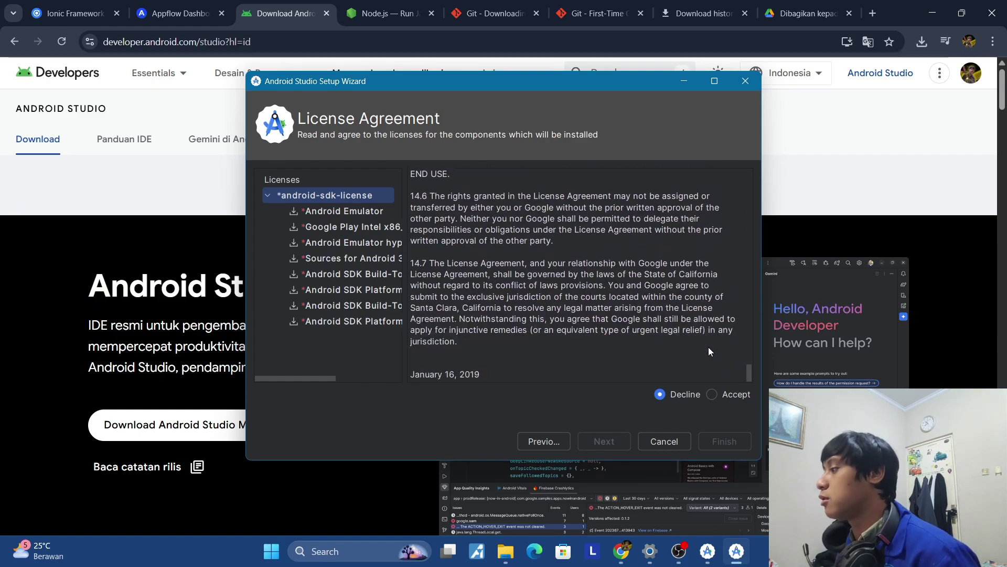
{"action": "left_click", "coordinate": [714, 397]}
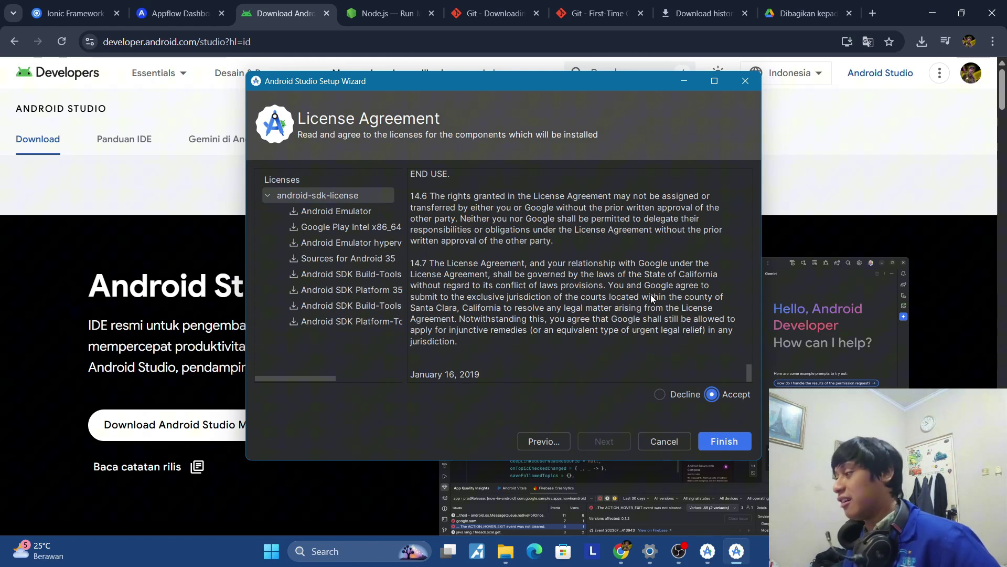
{"action": "left_click", "coordinate": [723, 439]}
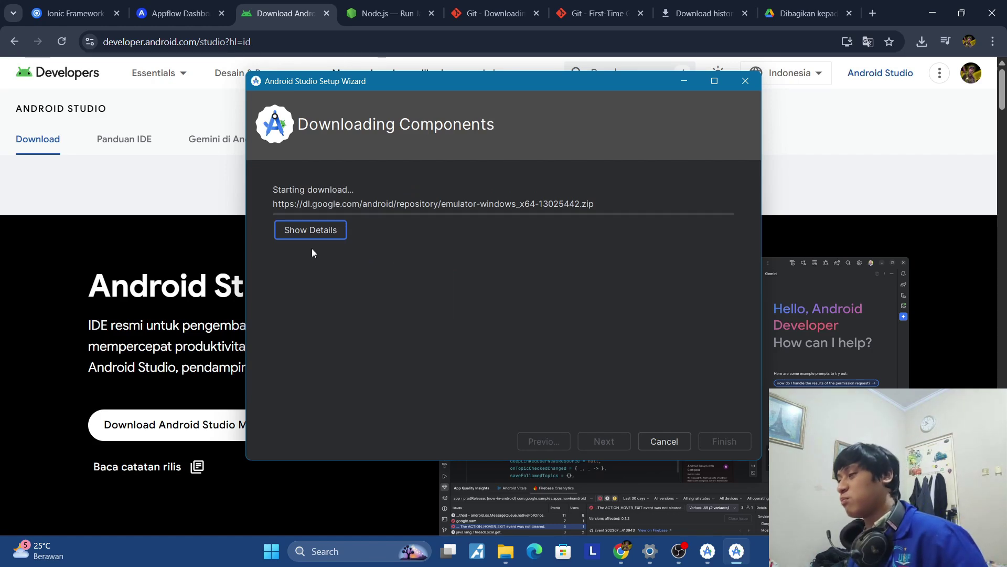
{"action": "left_click", "coordinate": [310, 229]}
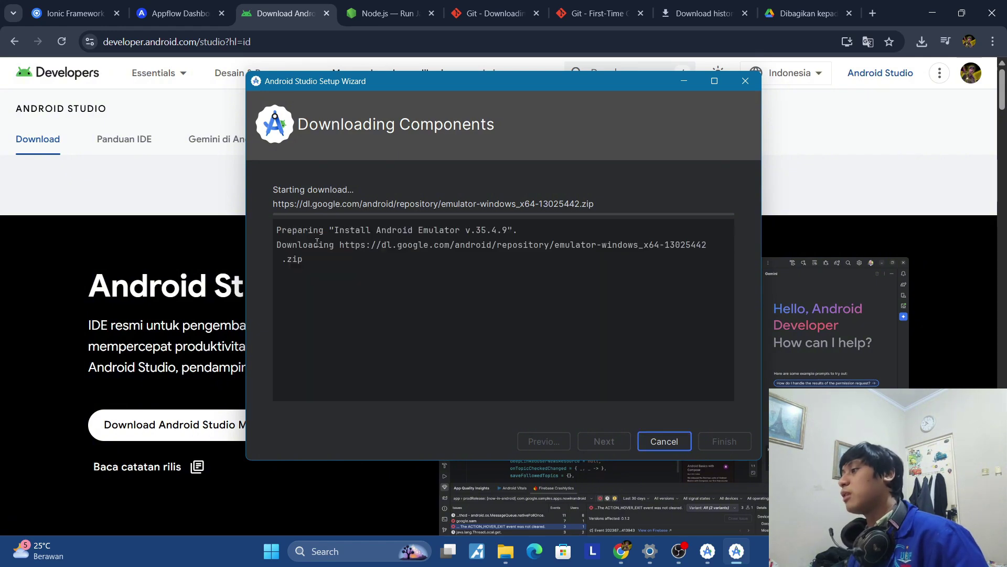
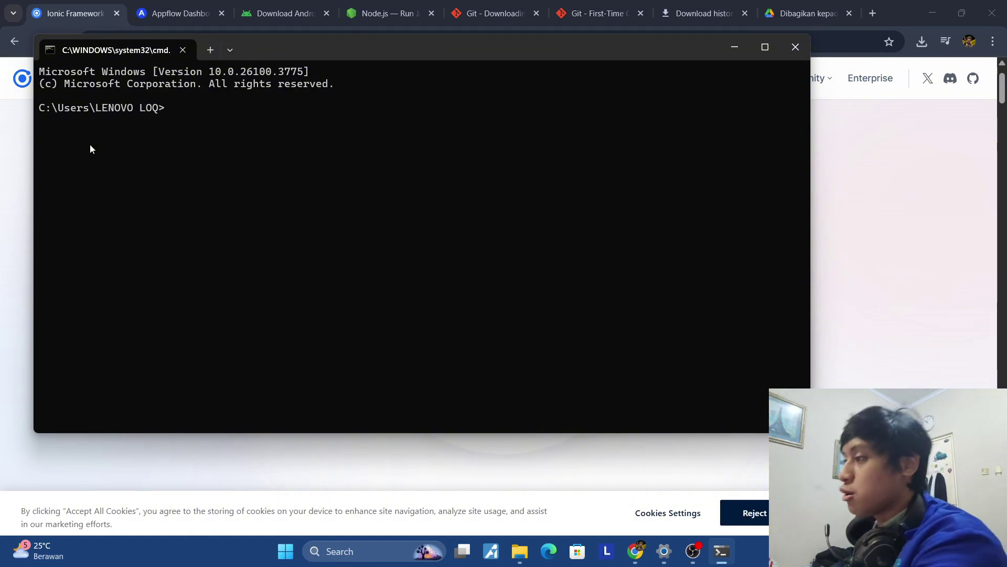
Change directory to the copied Pemrograman Mobile folder path and switch the prompt to drive D.
{"action": "type", "text": "cd"}
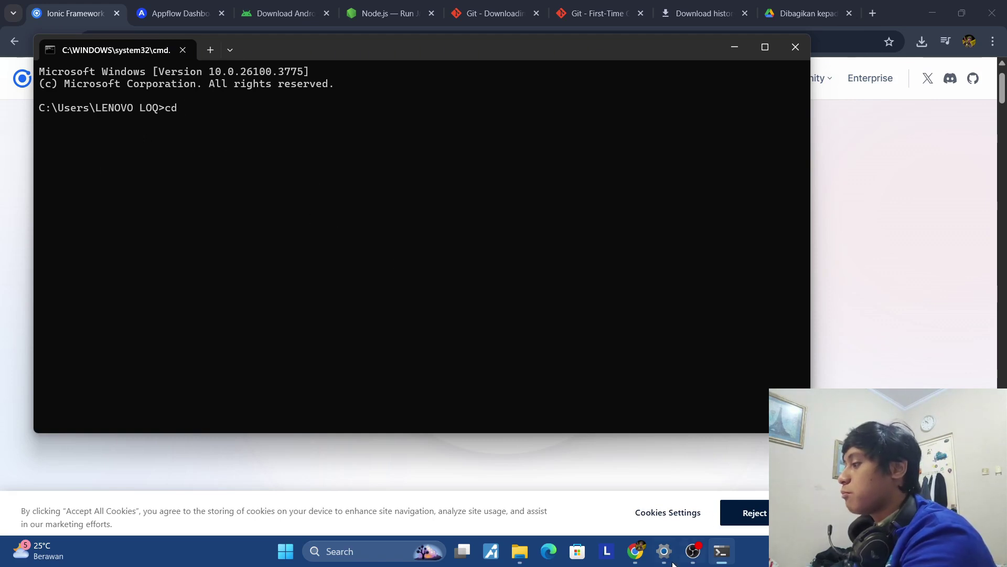
{"action": "left_click", "coordinate": [520, 551]}
{"action": "left_click", "coordinate": [788, 74]}
{"action": "key", "text": "ctrl+c"}
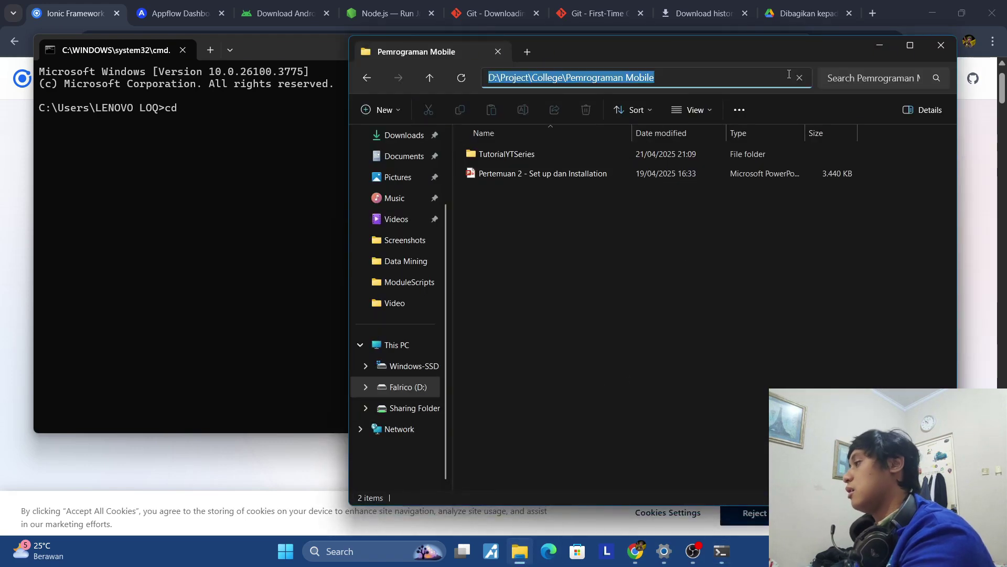
{"action": "left_click", "coordinate": [321, 162]}
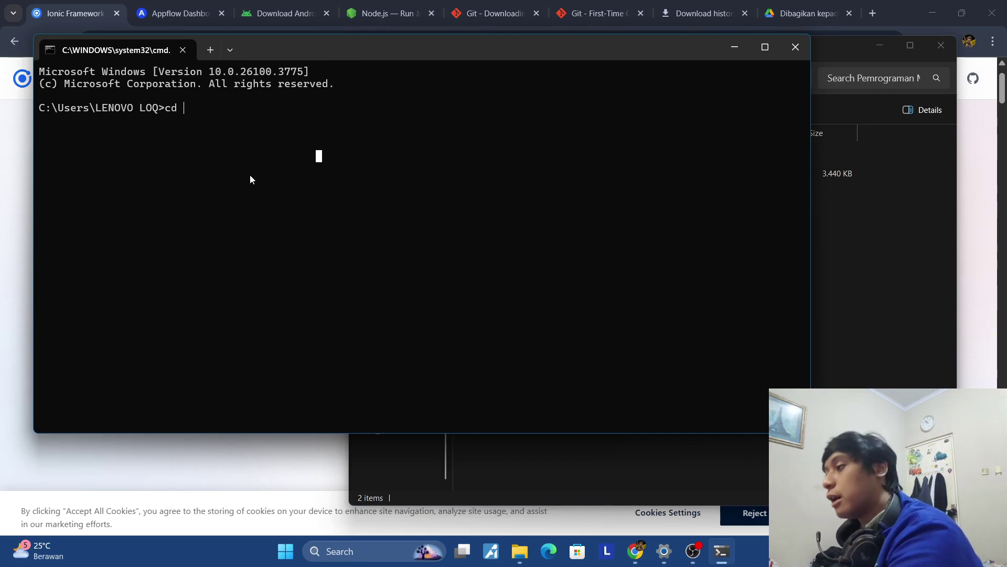
{"action": "key", "text": "ctrl+v"}
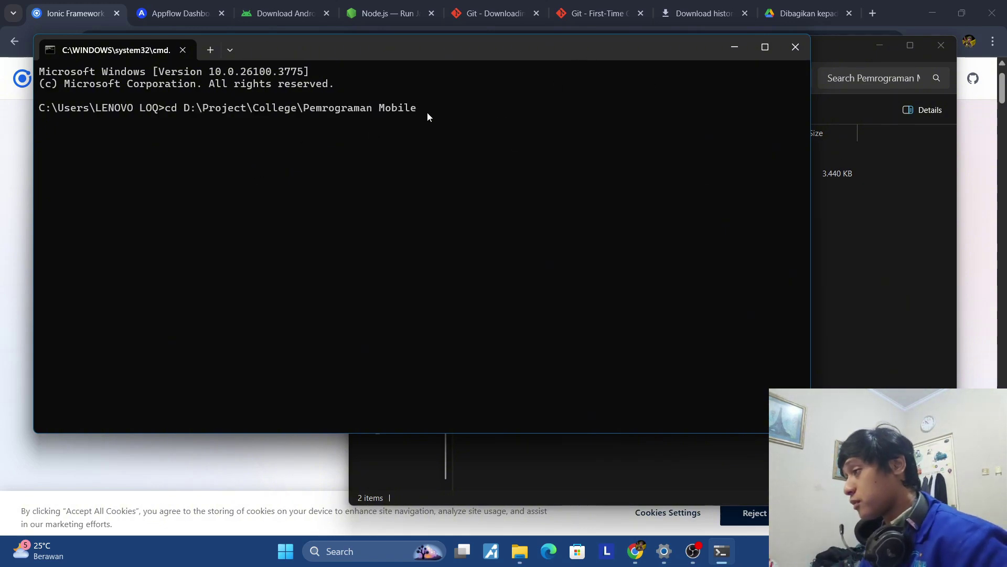
{"action": "key", "text": "Return"}
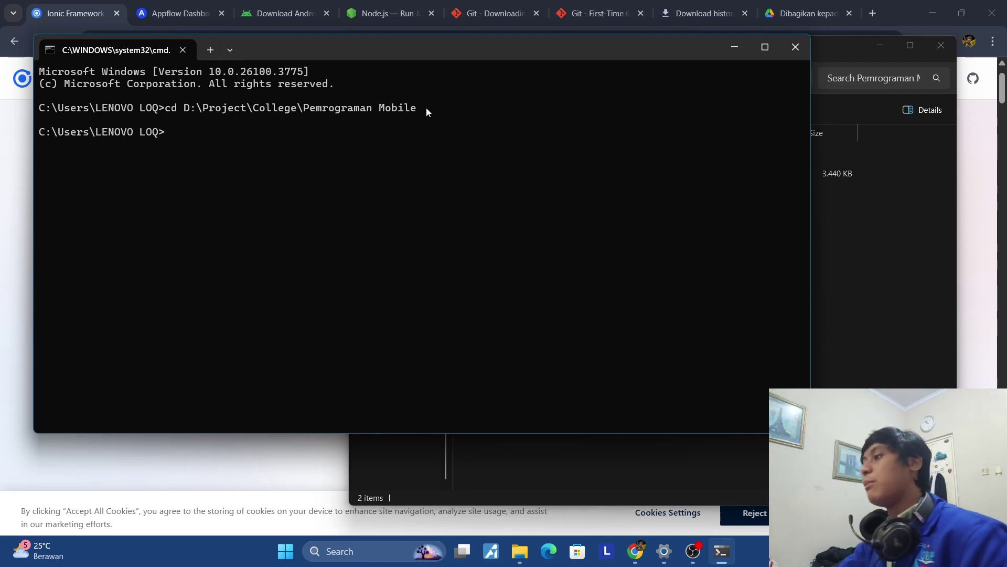
{"action": "type", "text": "D:"}
{"action": "key", "text": "Return"}
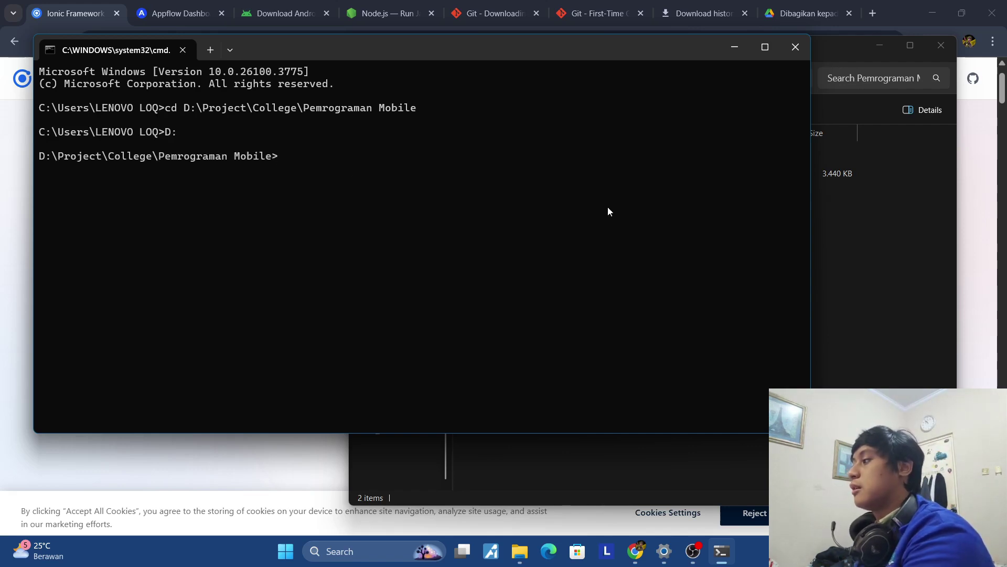
Move into the TutorialYTSeries folder using its copied path, then clear the window with cls.
{"action": "left_click", "coordinate": [864, 226]}
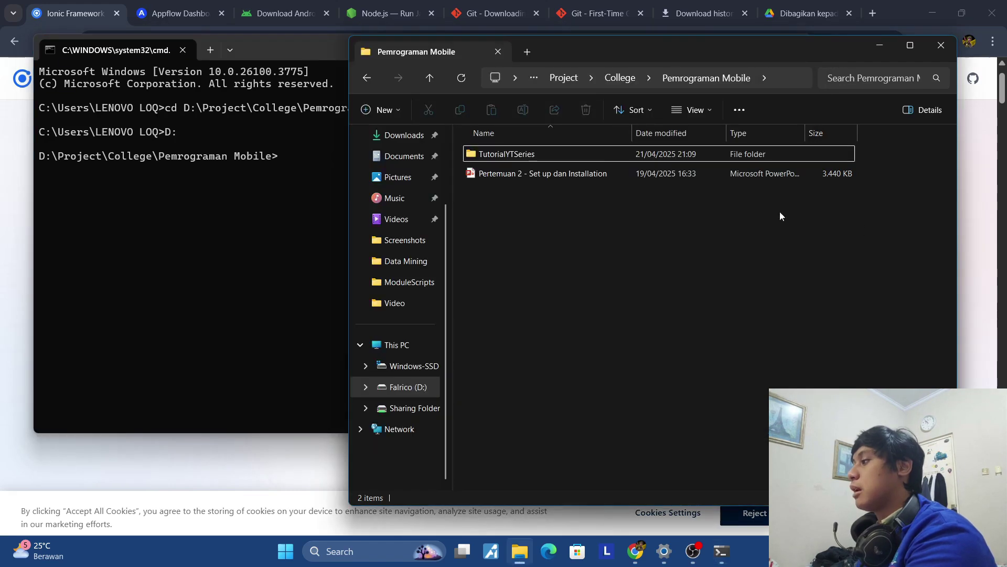
{"action": "double_click", "coordinate": [554, 153]}
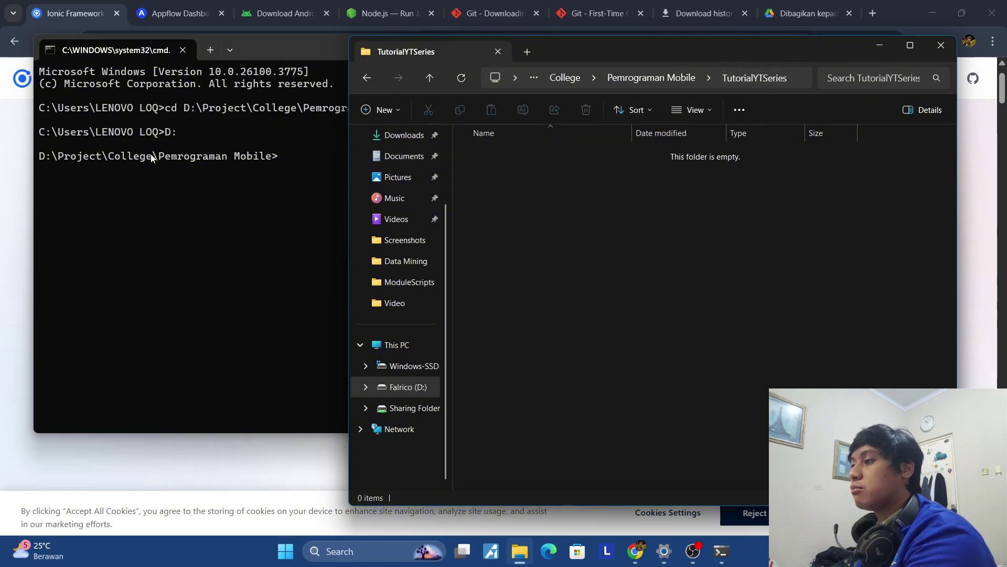
{"action": "left_click", "coordinate": [803, 79]}
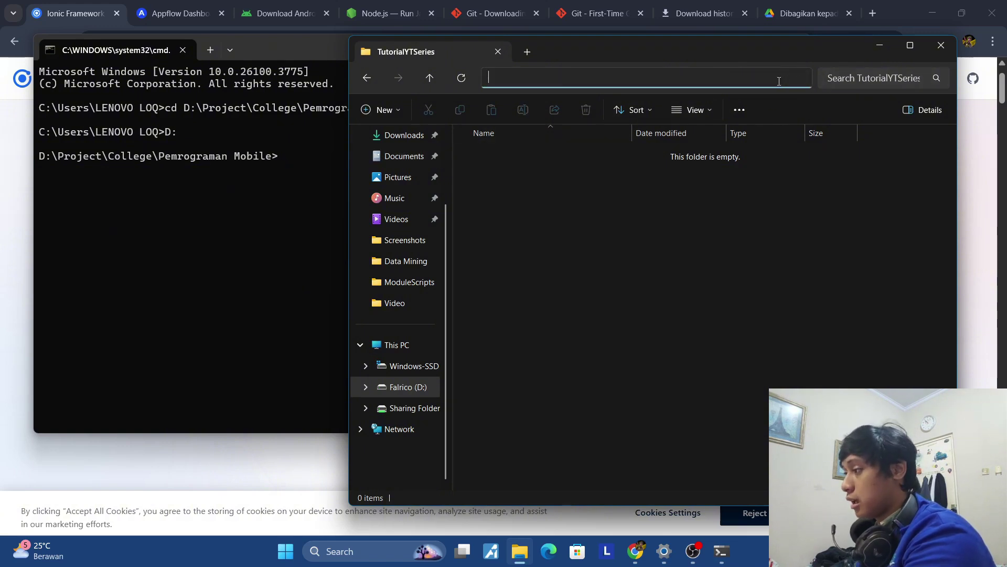
{"action": "left_click", "coordinate": [795, 245]}
{"action": "left_click", "coordinate": [795, 79]}
{"action": "key", "text": "ctrl+c"}
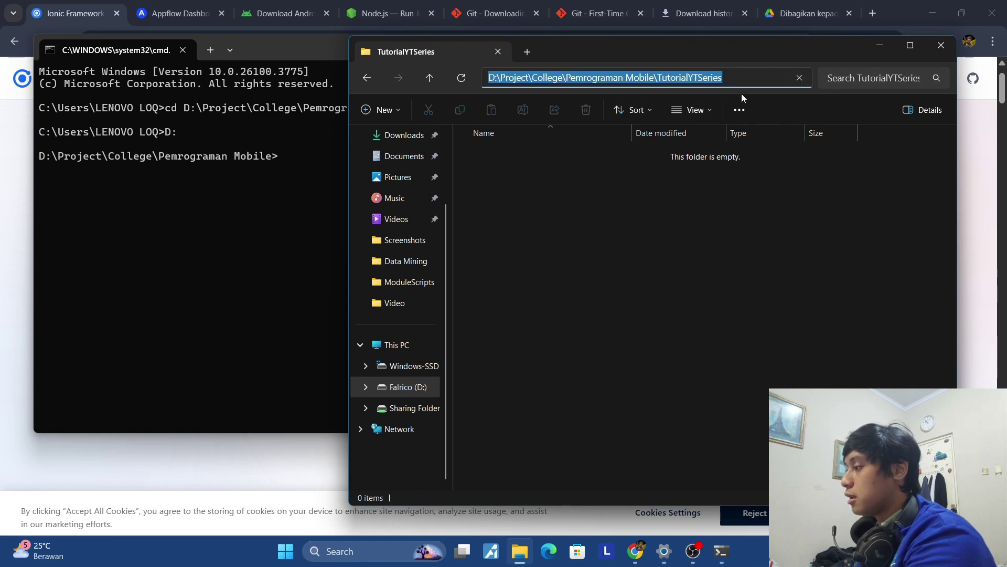
{"action": "left_click", "coordinate": [331, 174]}
{"action": "type", "text": "cd"}
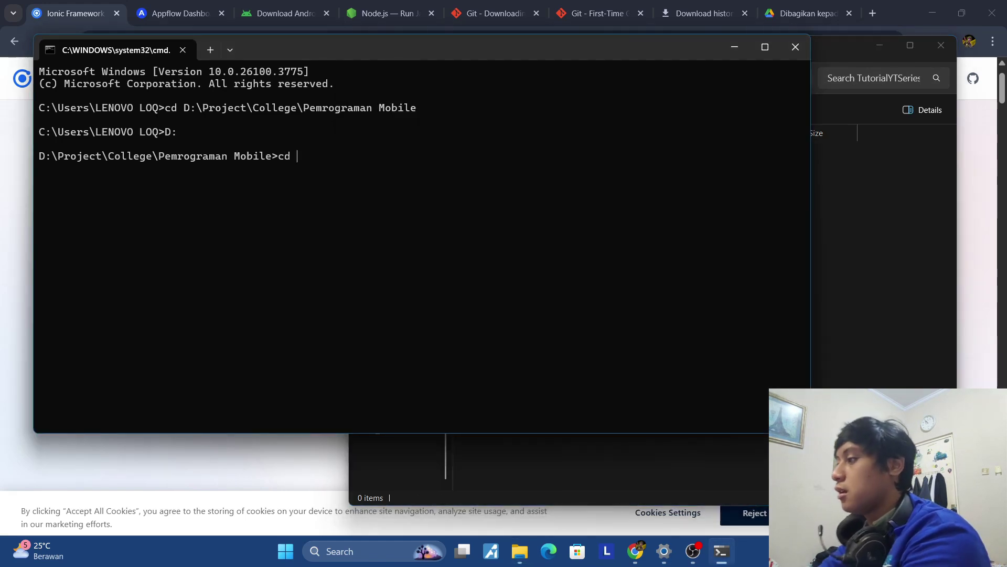
{"action": "key", "text": "ctrl+v"}
{"action": "key", "text": "Return"}
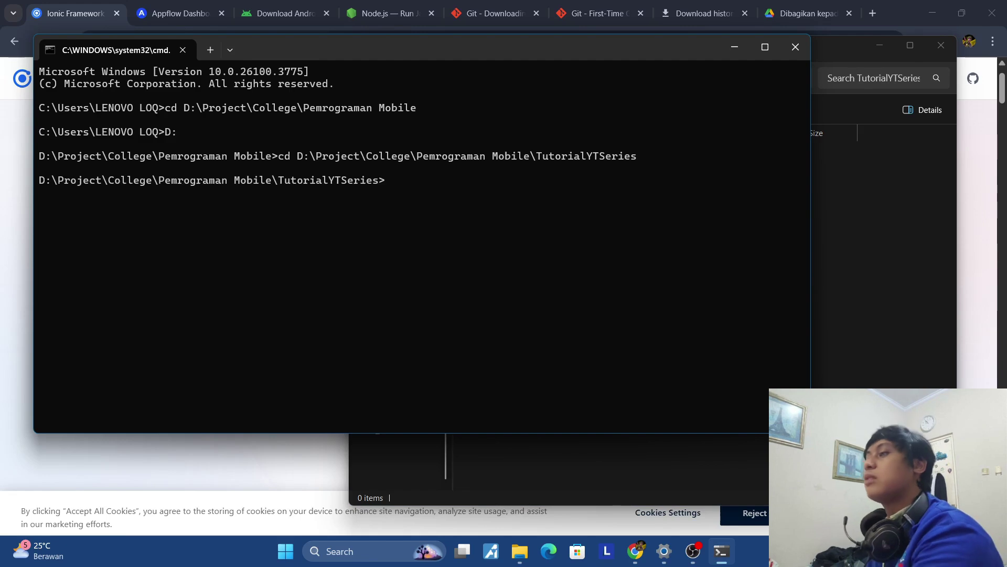
{"action": "type", "text": "cls"}
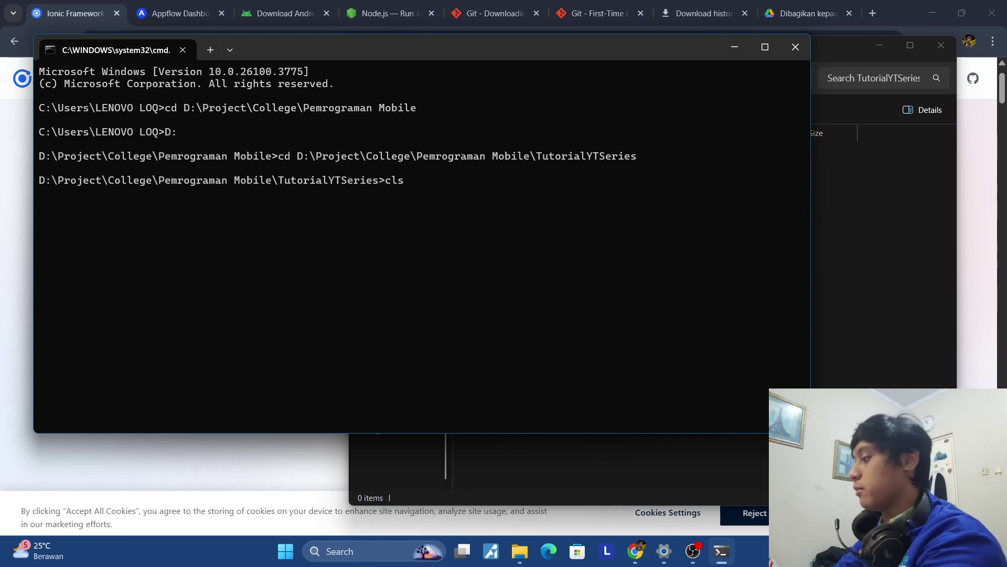
{"action": "key", "text": "Return"}
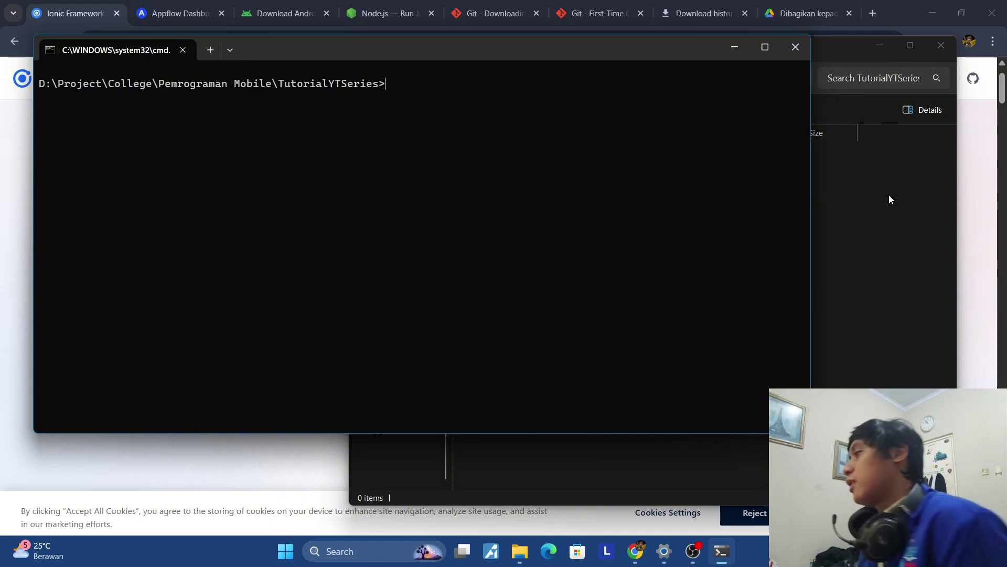
{"action": "left_click", "coordinate": [887, 50]}
{"action": "left_click", "coordinate": [850, 231]}
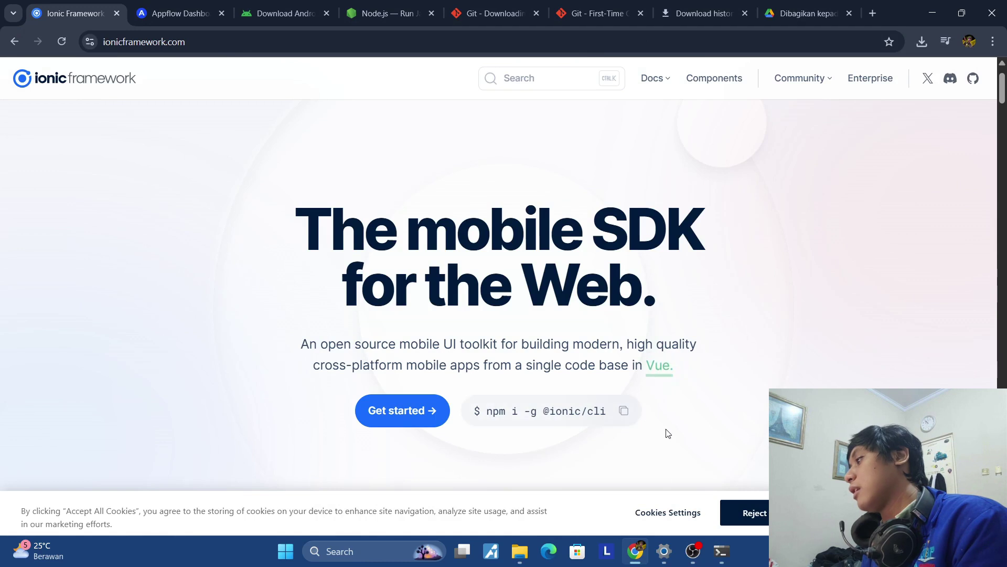
{"action": "left_click", "coordinate": [623, 414]}
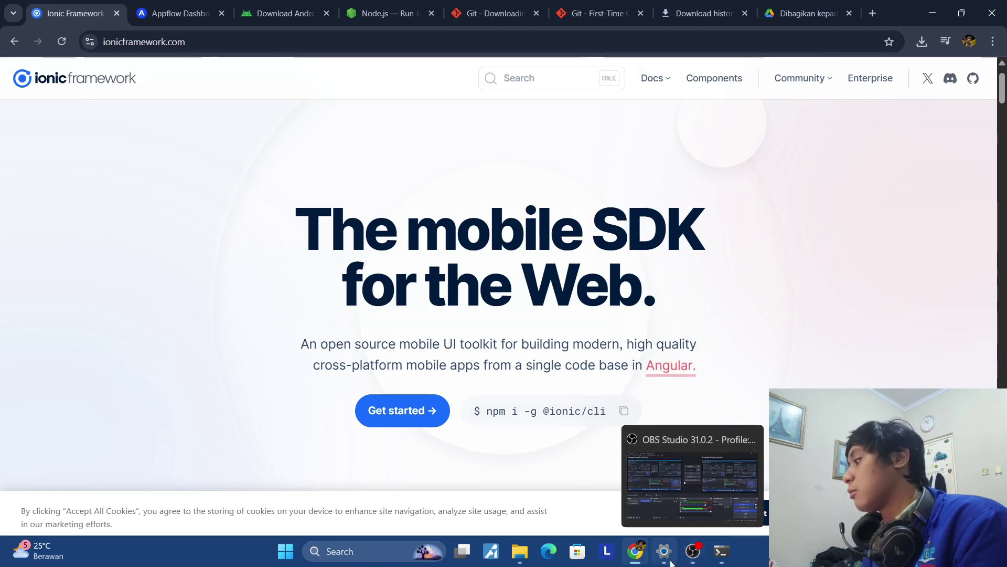
{"action": "left_click", "coordinate": [721, 550]}
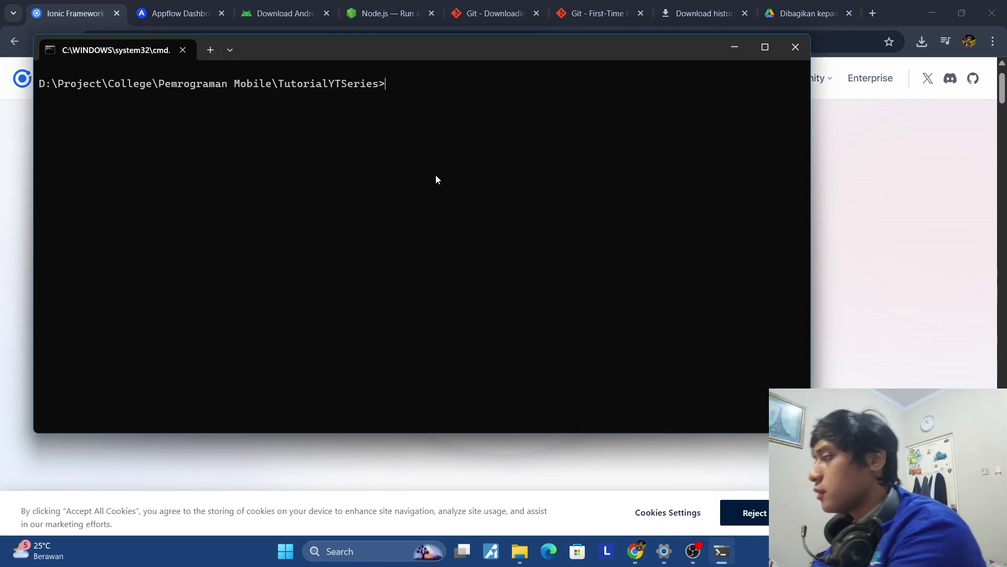
{"action": "type", "text": "n"}
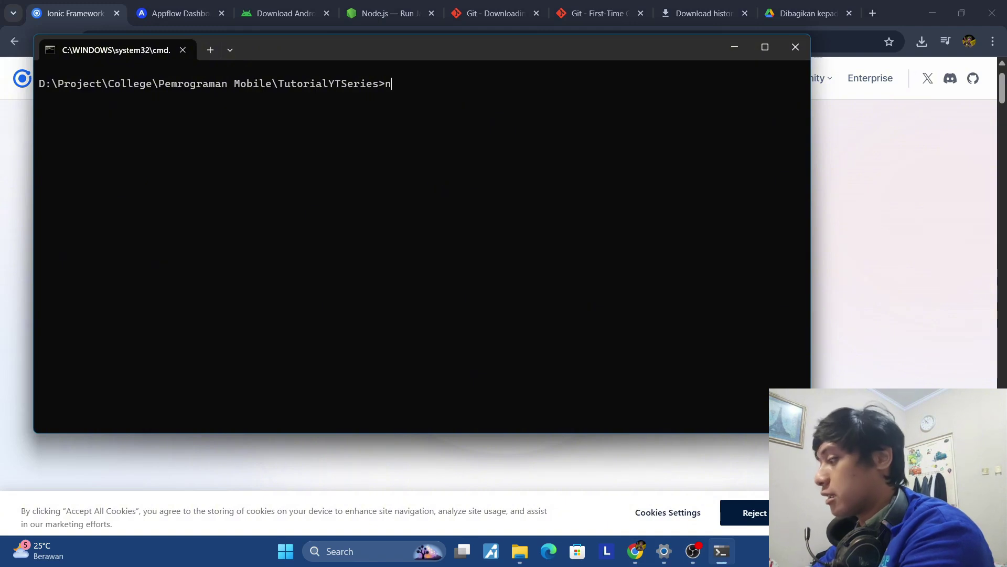
{"action": "type", "text": "pm -v"}
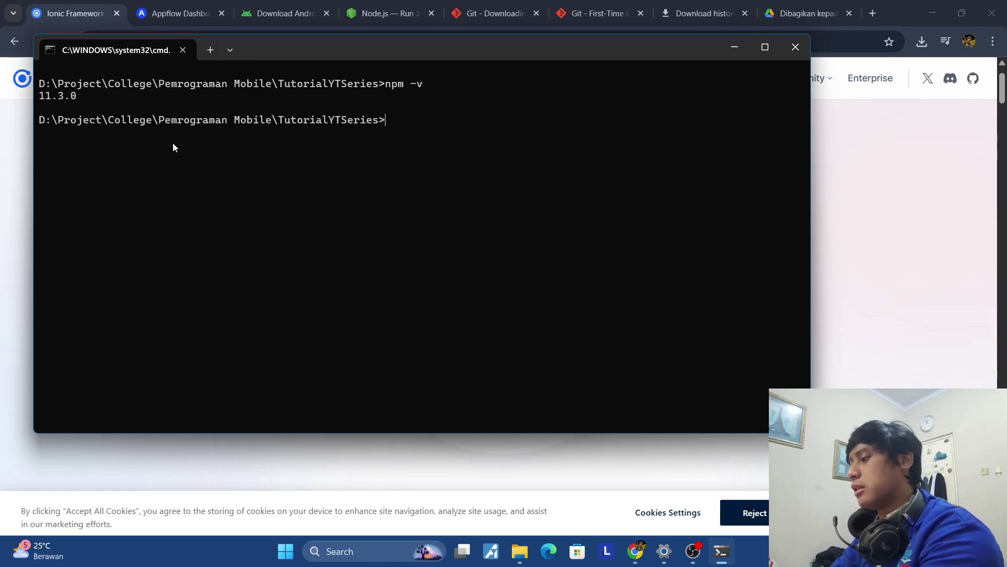
{"action": "key", "text": "ctrl+v"}
{"action": "key", "text": "Return"}
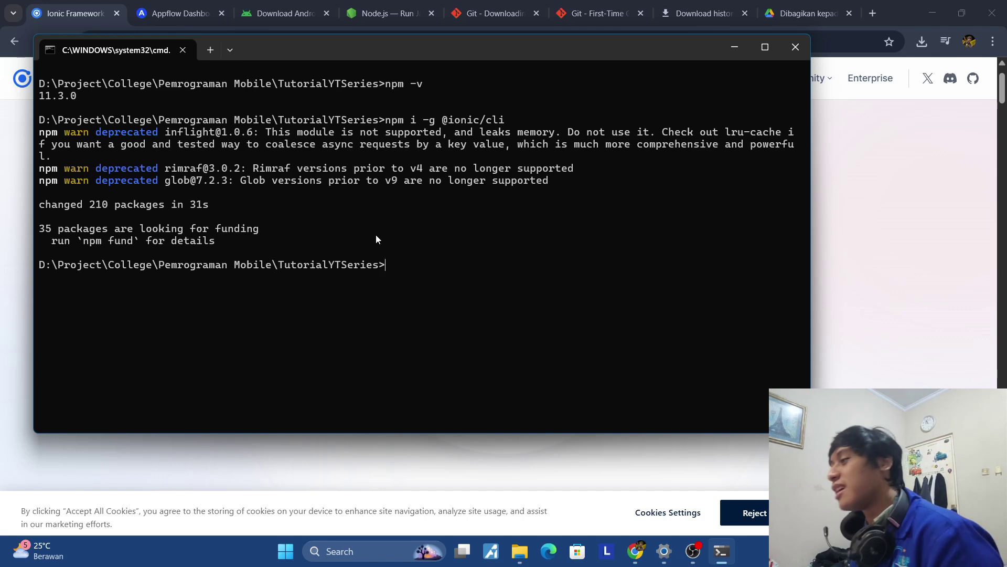
Run ionic start, decline the app creation wizard, and choose Angular as the framework.
{"action": "type", "text": "ionic "}
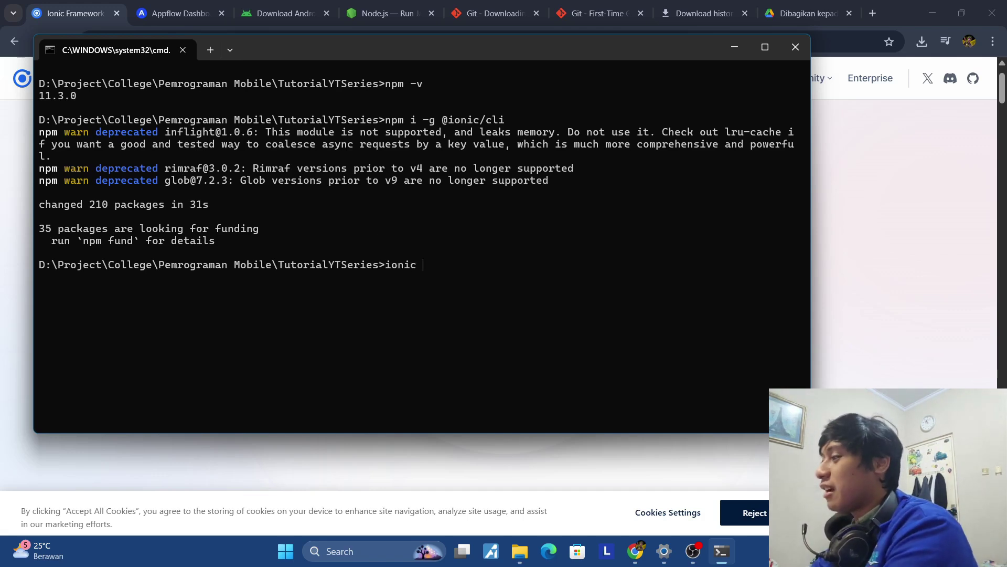
{"action": "type", "text": "start"}
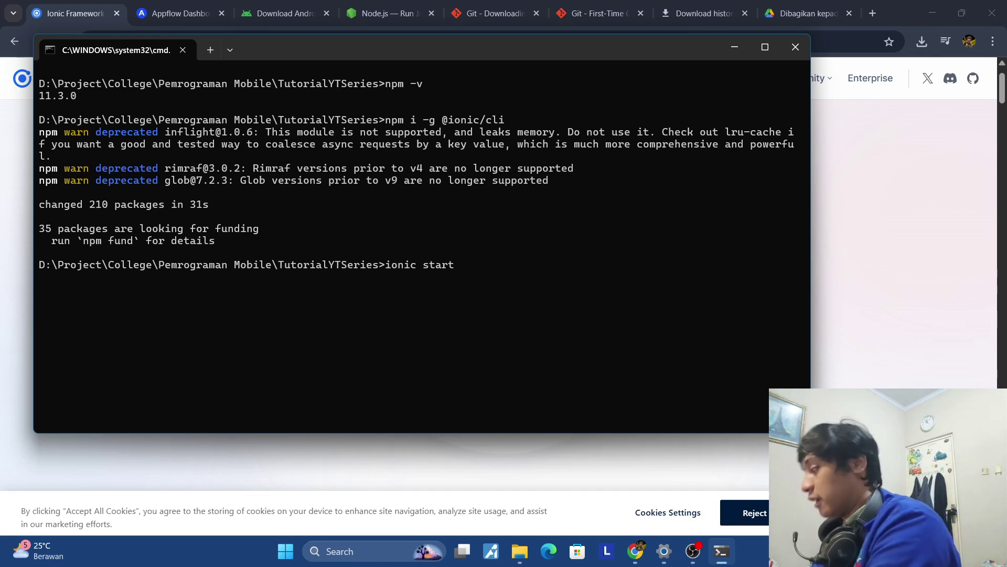
{"action": "key", "text": "Return"}
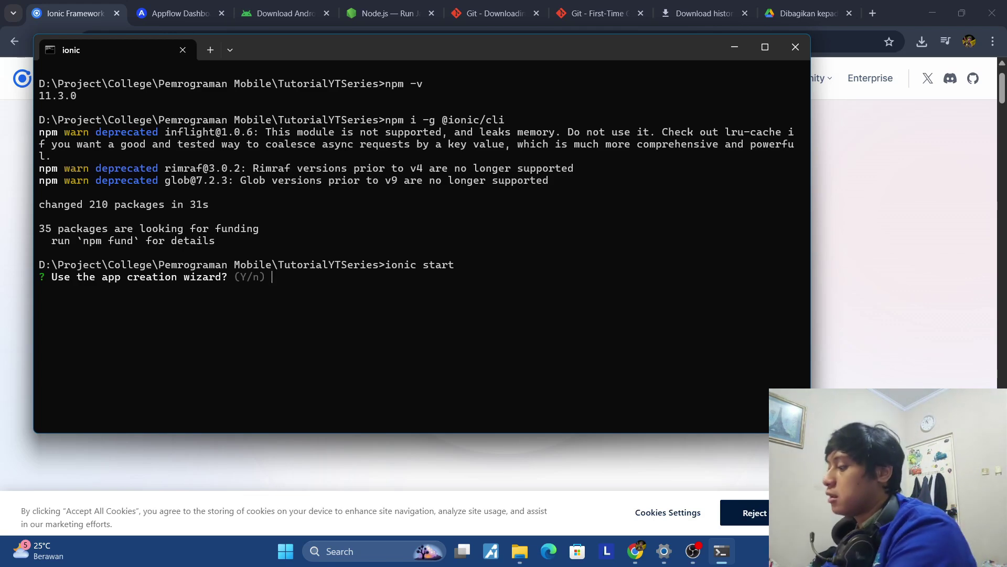
{"action": "type", "text": "n"}
{"action": "key", "text": "Return"}
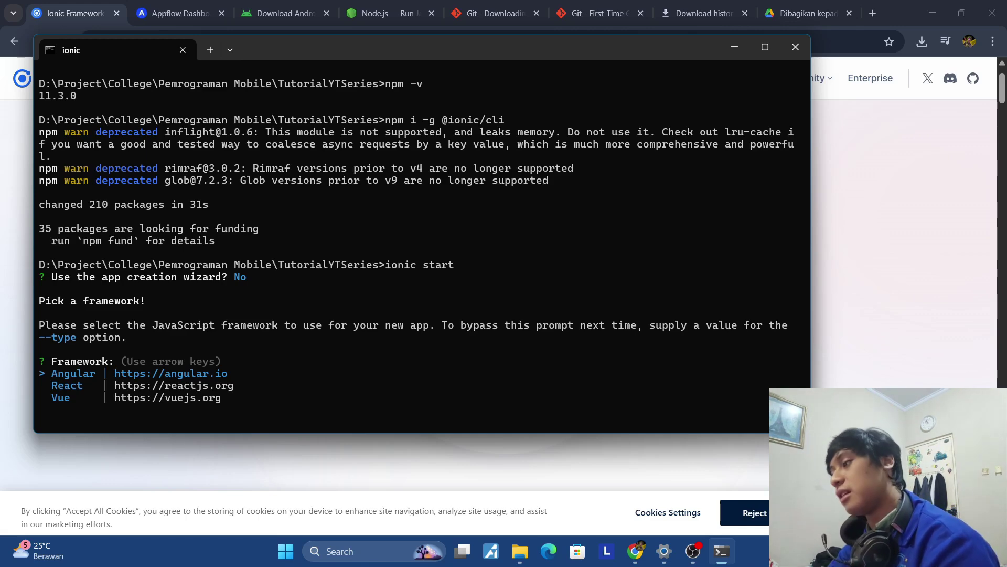
{"action": "key", "text": "Return"}
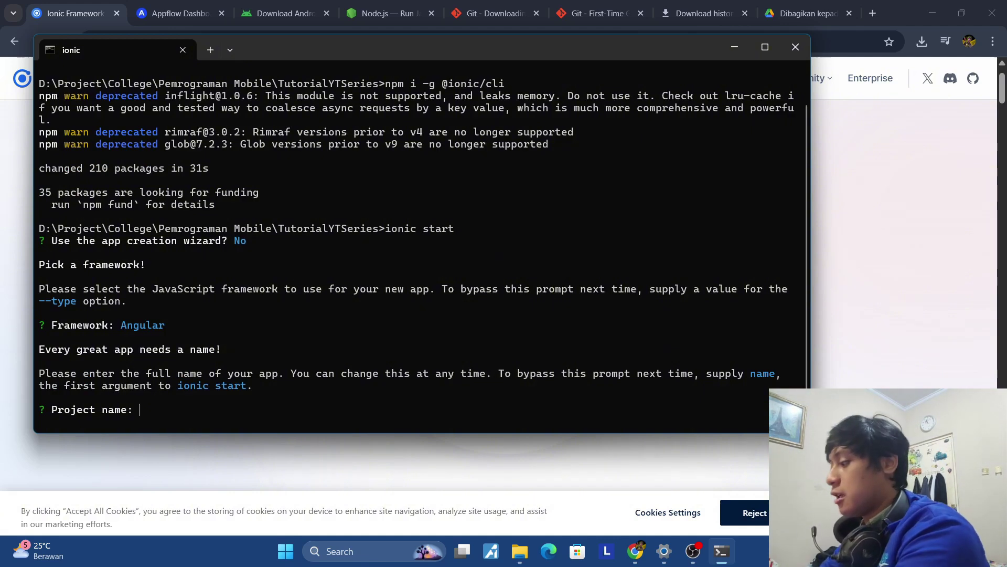
Enter AppBaruBos as the new project's name.
{"action": "type", "text": "A"}
{"action": "key", "text": "BackSpace"}
{"action": "type", "text": "AppbaruBos"}
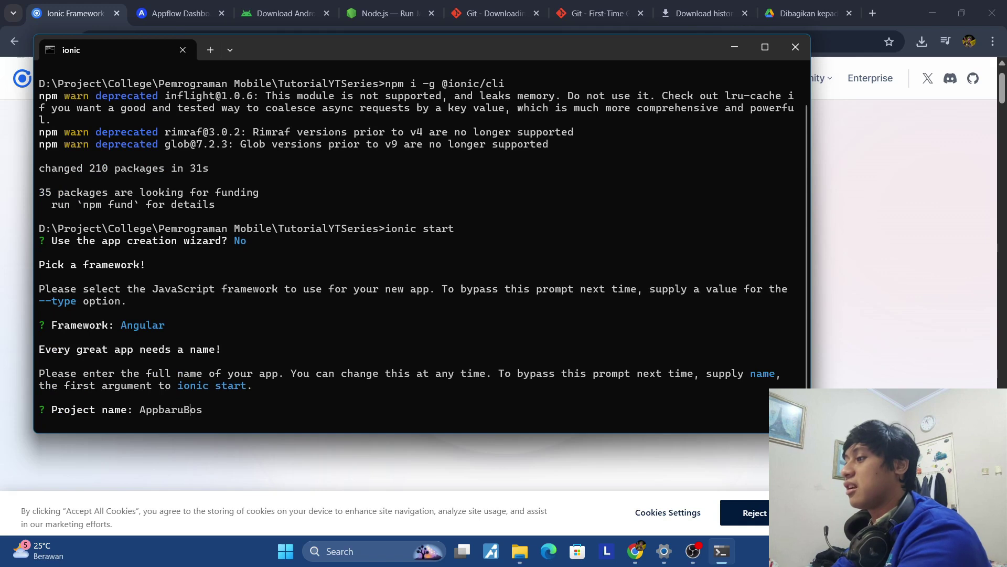
{"action": "key", "text": "BackSpace"}
{"action": "type", "text": "B"}
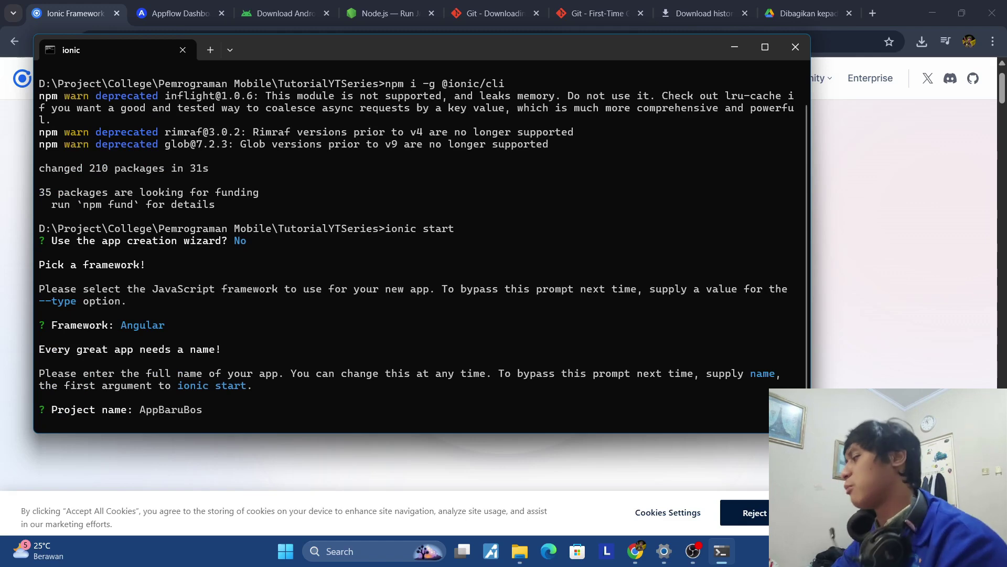
{"action": "key", "text": "Return"}
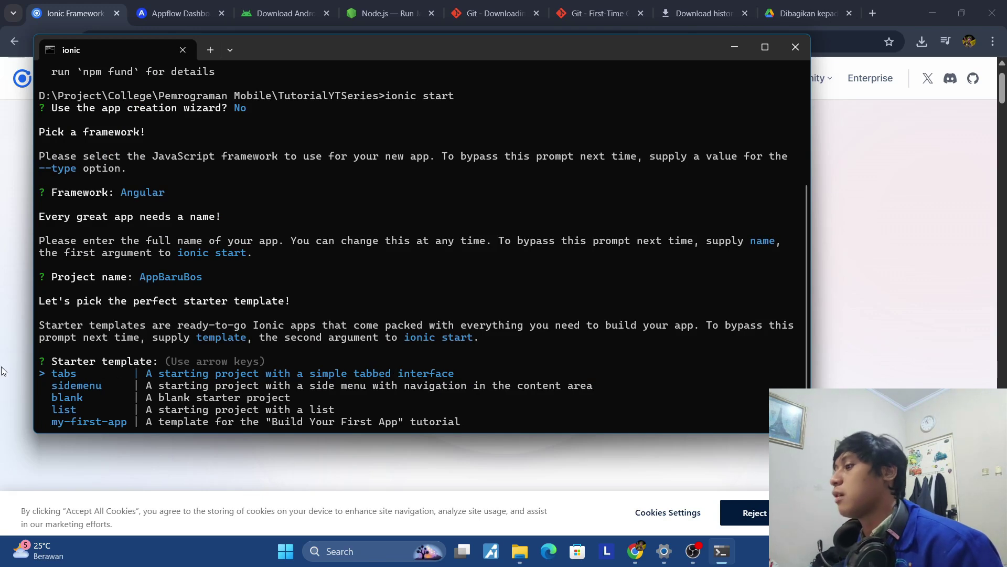
Pick the blank starter template with NgModules structure to start generating AppBaruBos.
{"action": "key", "text": "Down"}
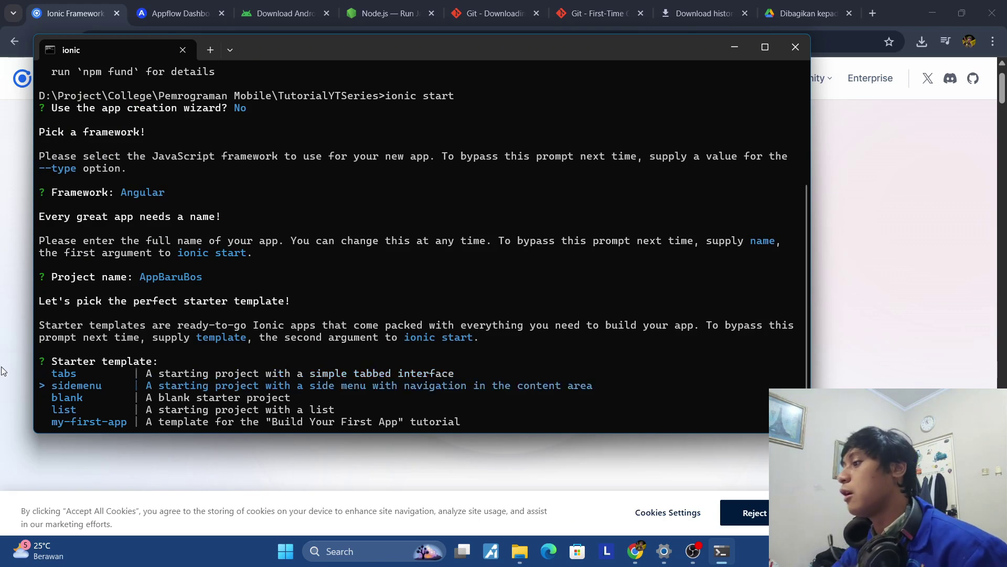
{"action": "key", "text": "Down"}
{"action": "key", "text": "Down"}
{"action": "key", "text": "Down"}
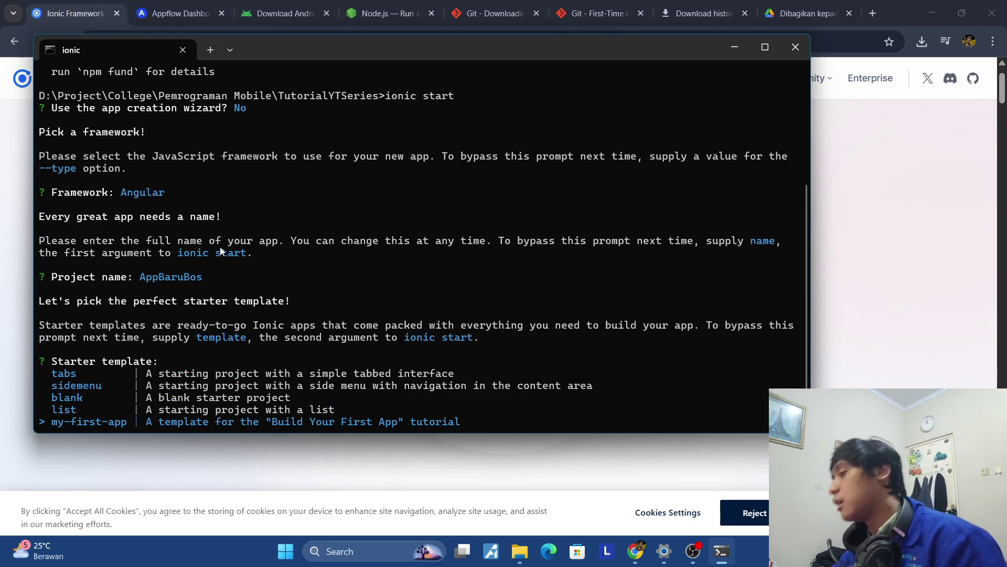
{"action": "key", "text": "Up"}
{"action": "key", "text": "Up"}
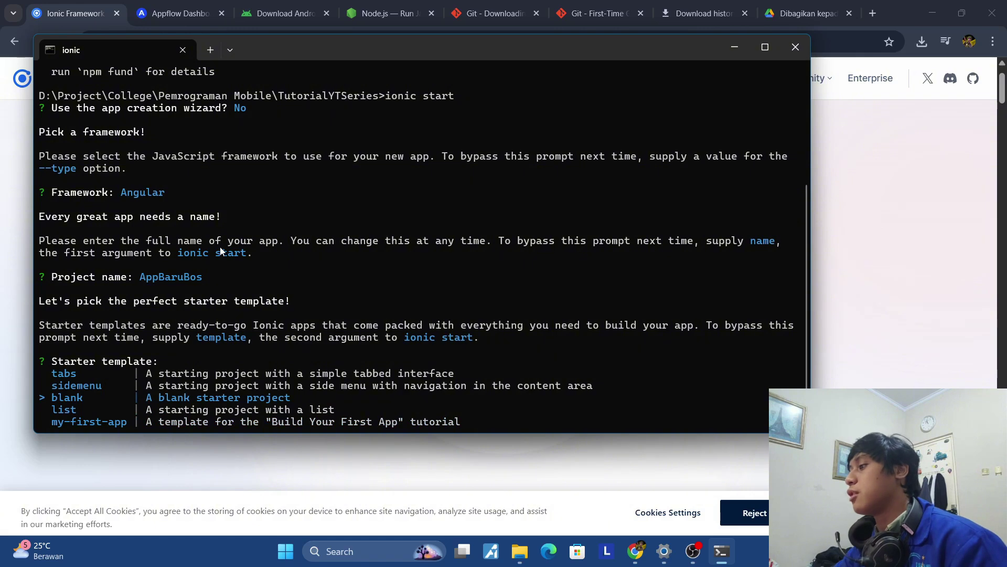
{"action": "key", "text": "Return"}
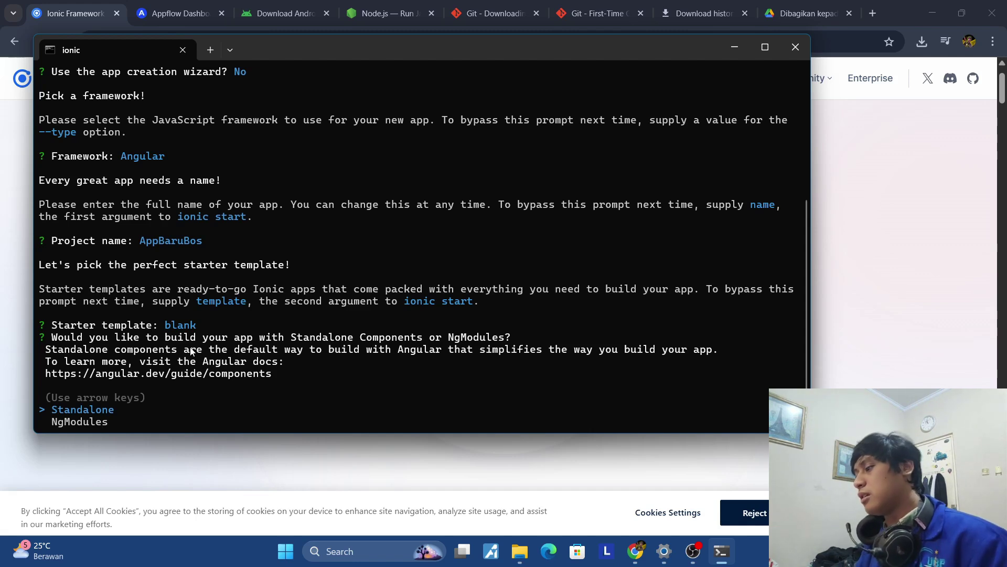
{"action": "key", "text": "Down"}
{"action": "key", "text": "Return"}
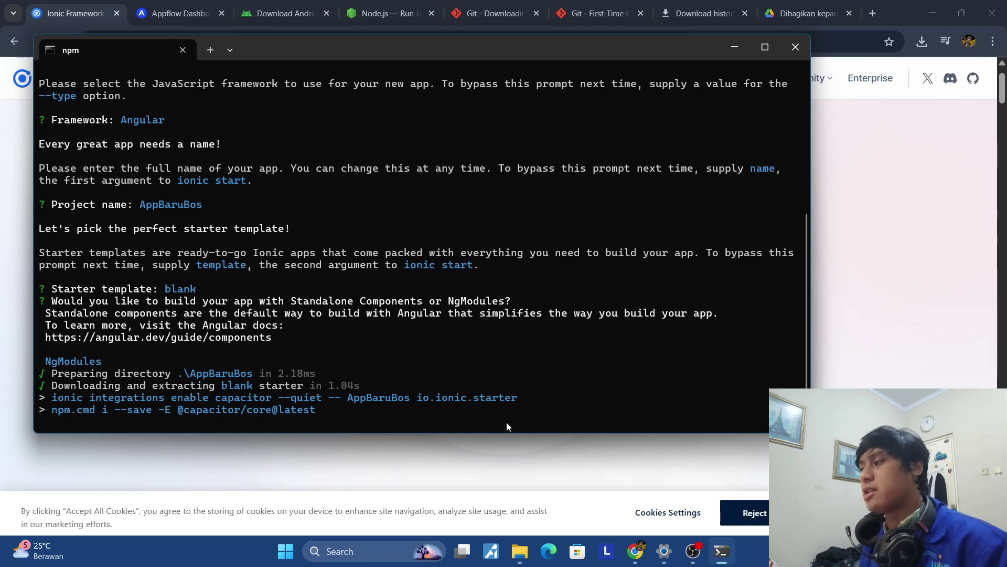
{"action": "left_click", "coordinate": [519, 551]}
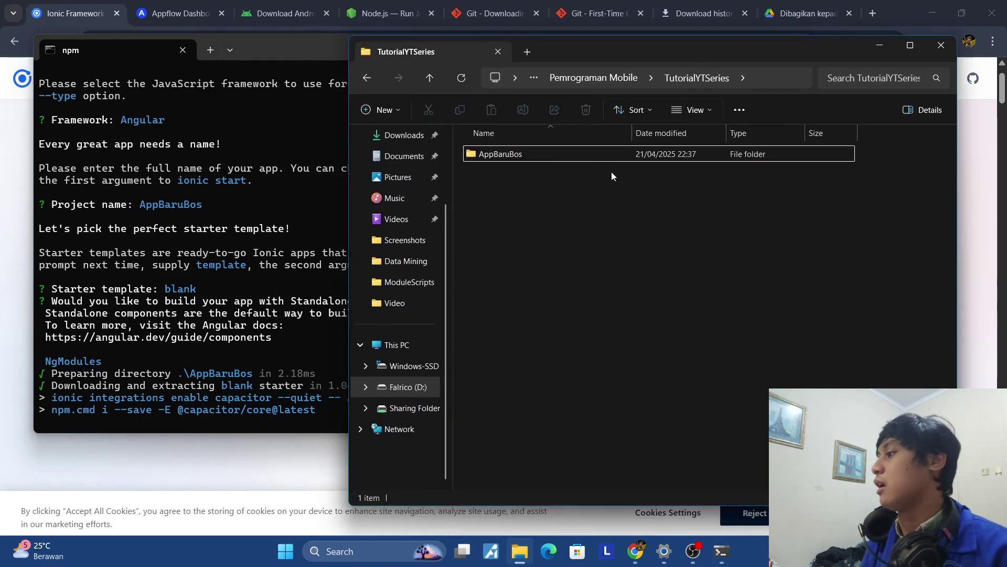
{"action": "mouse_move", "coordinate": [609, 160]}
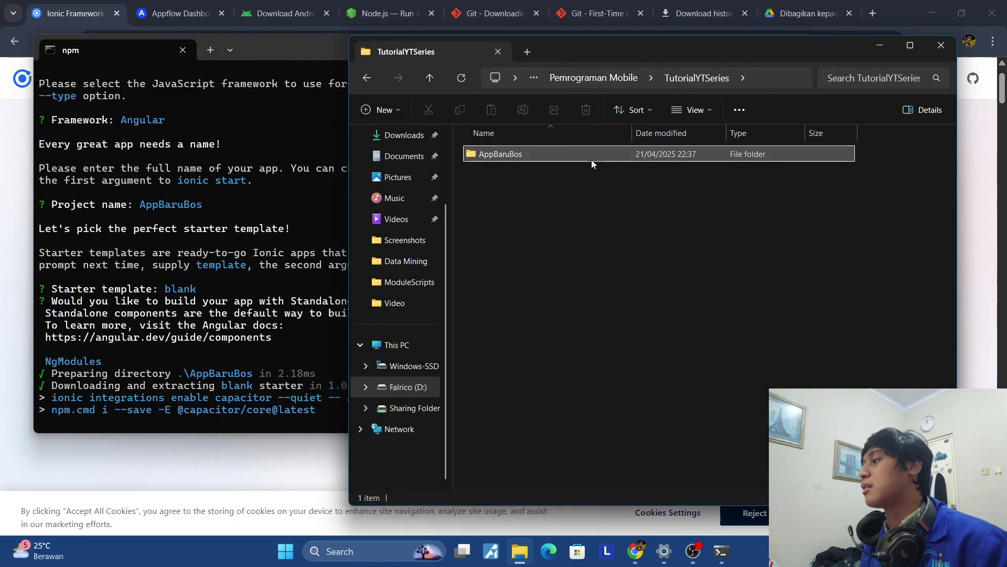
{"action": "double_click", "coordinate": [591, 160]}
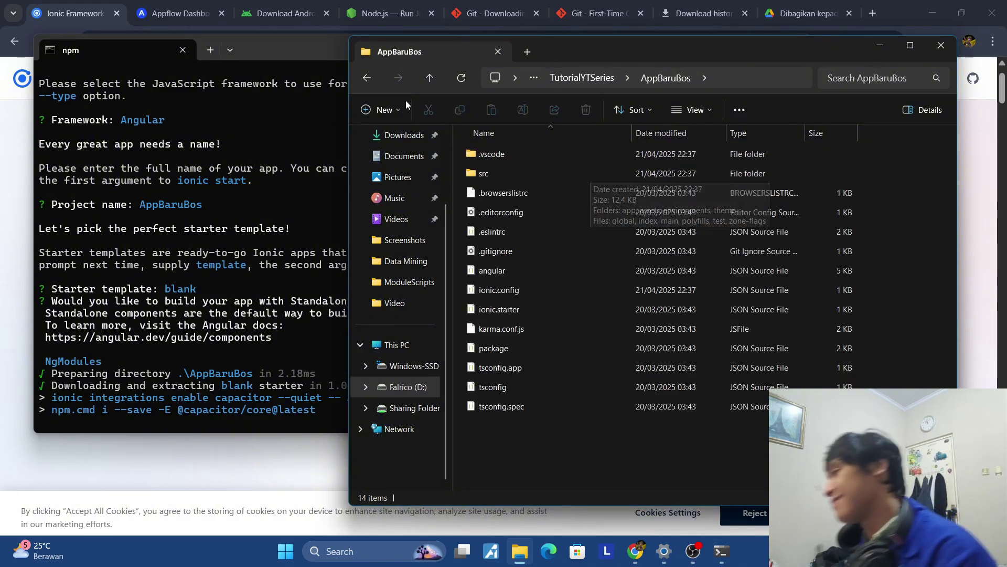
{"action": "left_click", "coordinate": [373, 76]}
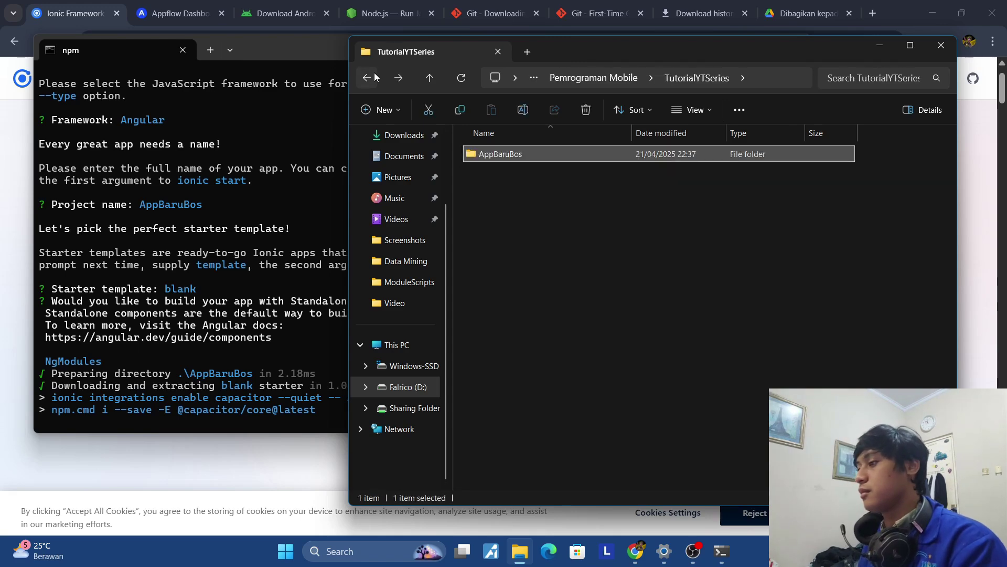
{"action": "left_click", "coordinate": [290, 141]}
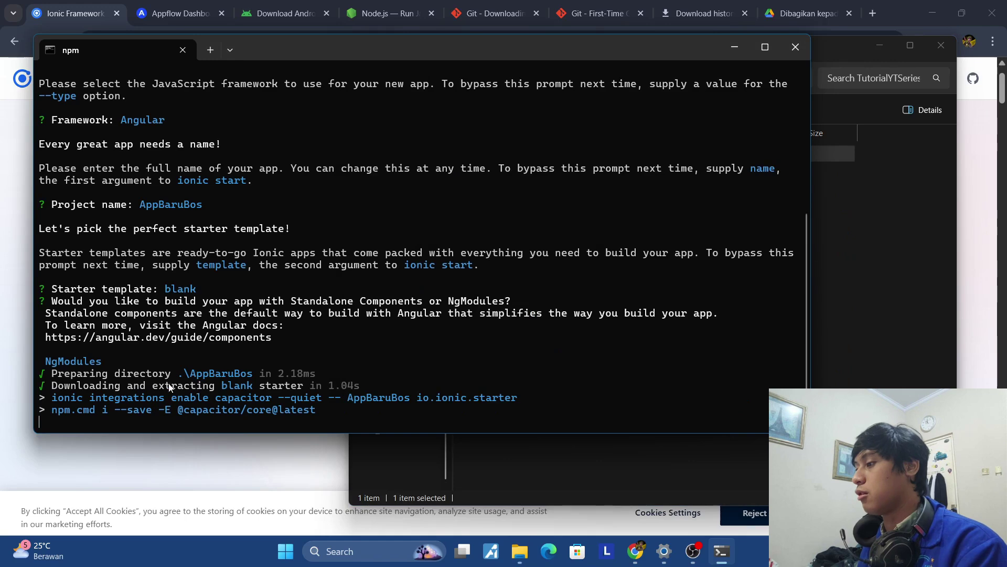
Review the setup output and answer n to the 'Create free Ionic account?' prompt.
{"action": "scroll", "coordinate": [212, 323], "scroll_direction": "up", "scroll_amount": 5}
{"action": "scroll", "coordinate": [212, 320], "scroll_direction": "up", "scroll_amount": 2}
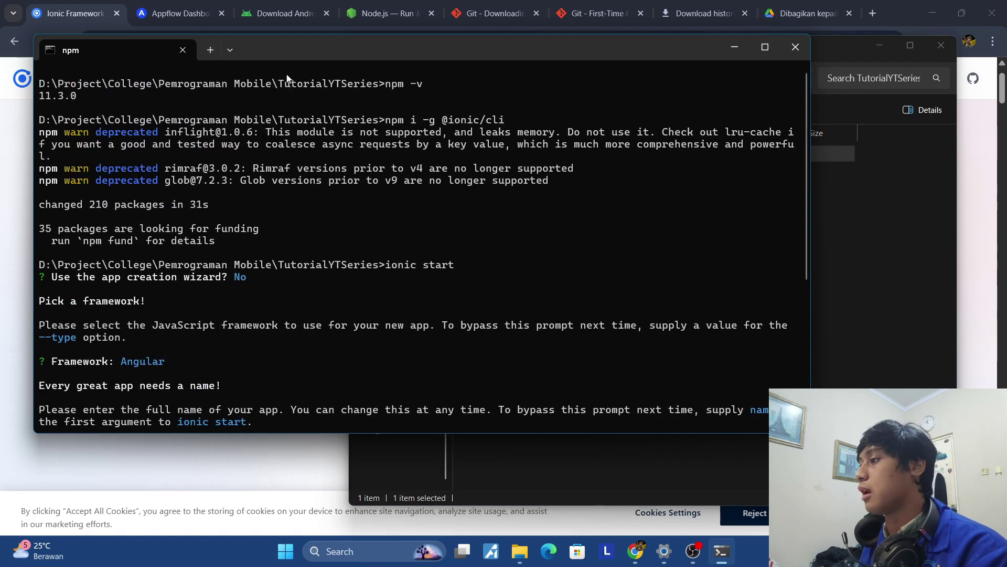
{"action": "scroll", "coordinate": [240, 277], "scroll_direction": "down", "scroll_amount": 7}
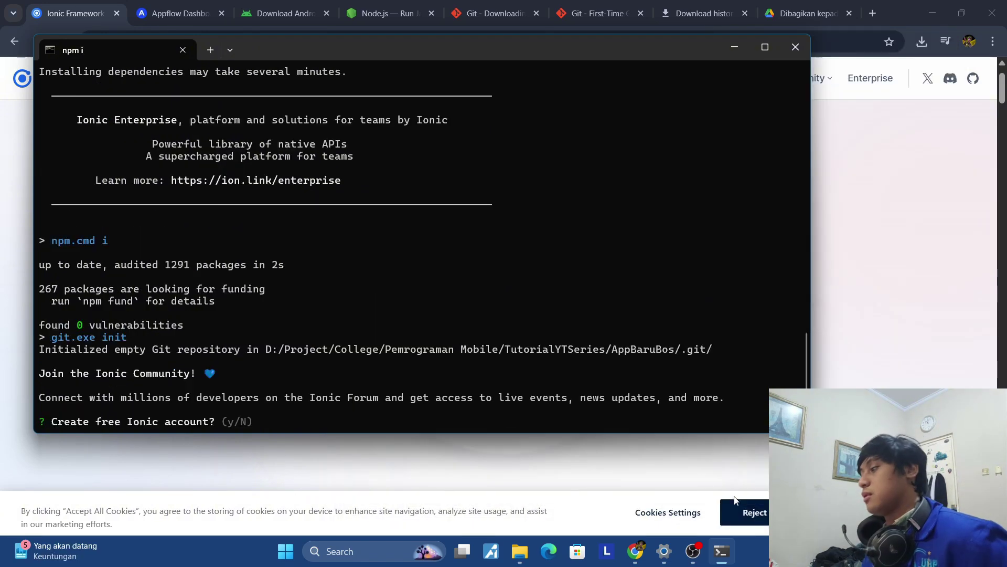
{"action": "scroll", "coordinate": [657, 353], "scroll_direction": "up", "scroll_amount": 5}
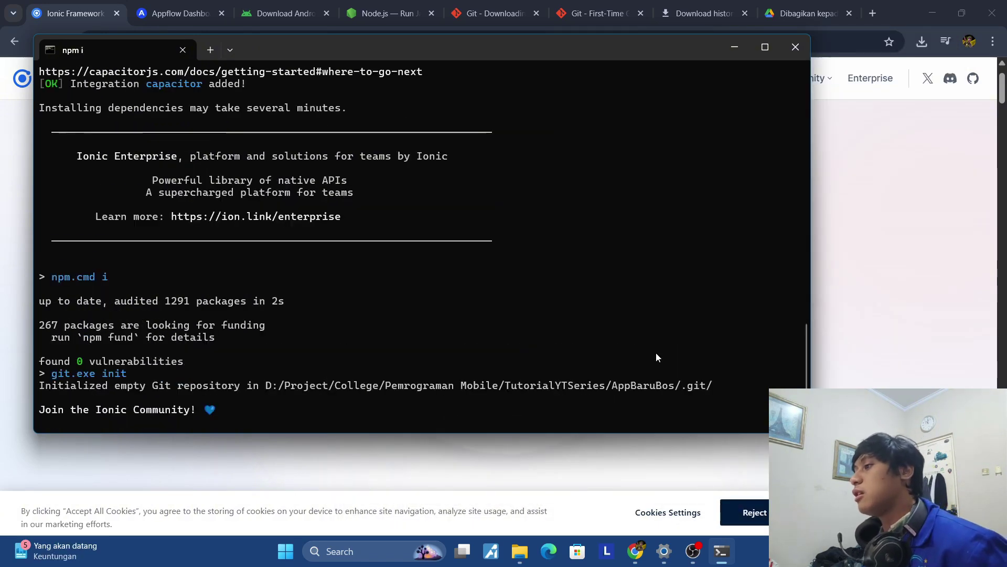
{"action": "scroll", "coordinate": [657, 348], "scroll_direction": "down", "scroll_amount": 5}
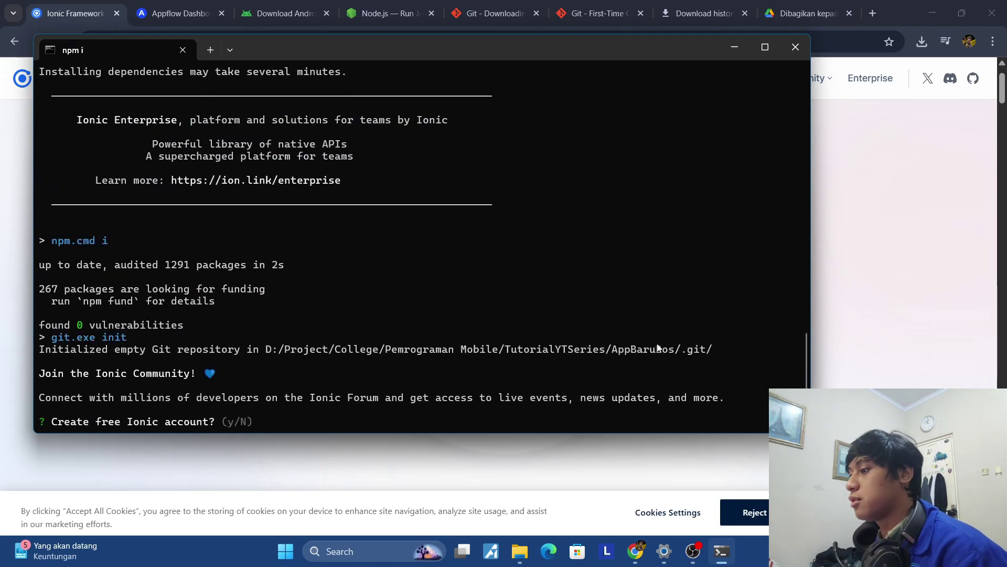
{"action": "scroll", "coordinate": [657, 343], "scroll_direction": "up", "scroll_amount": 12}
{"action": "scroll", "coordinate": [650, 344], "scroll_direction": "up", "scroll_amount": 8}
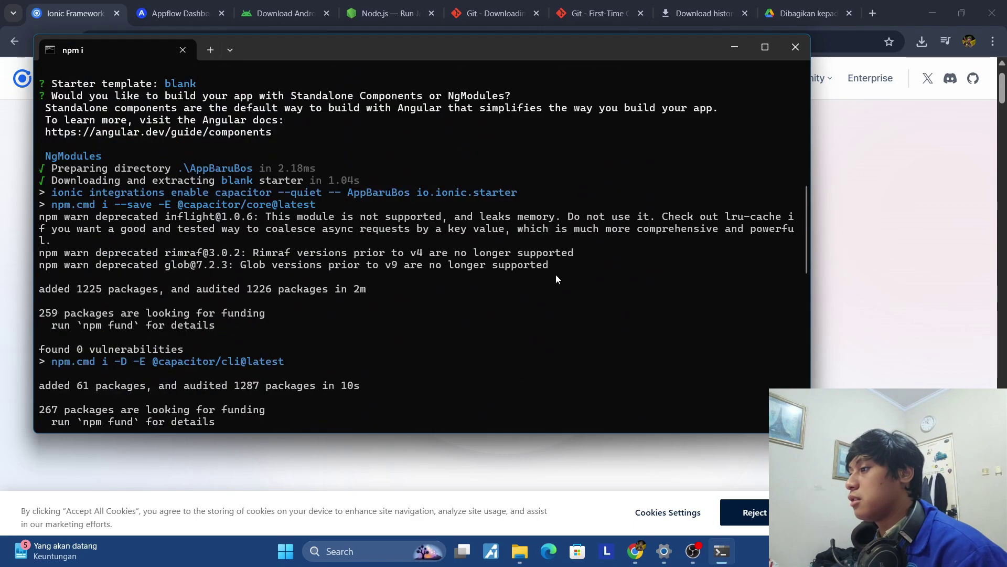
{"action": "scroll", "coordinate": [175, 194], "scroll_direction": "down", "scroll_amount": 3}
{"action": "scroll", "coordinate": [197, 203], "scroll_direction": "down", "scroll_amount": 2}
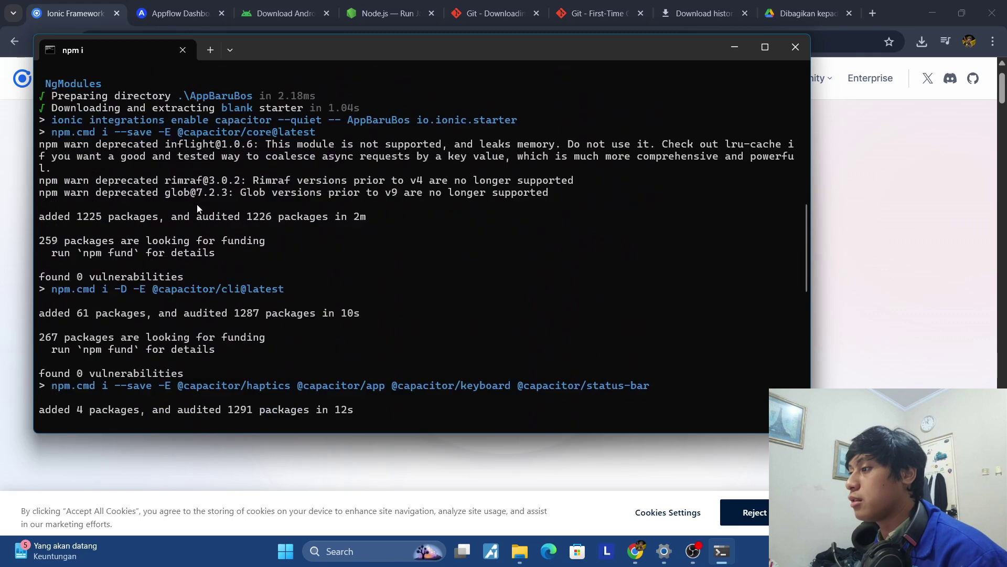
{"action": "scroll", "coordinate": [135, 210], "scroll_direction": "down", "scroll_amount": 3}
{"action": "scroll", "coordinate": [104, 219], "scroll_direction": "down", "scroll_amount": 8}
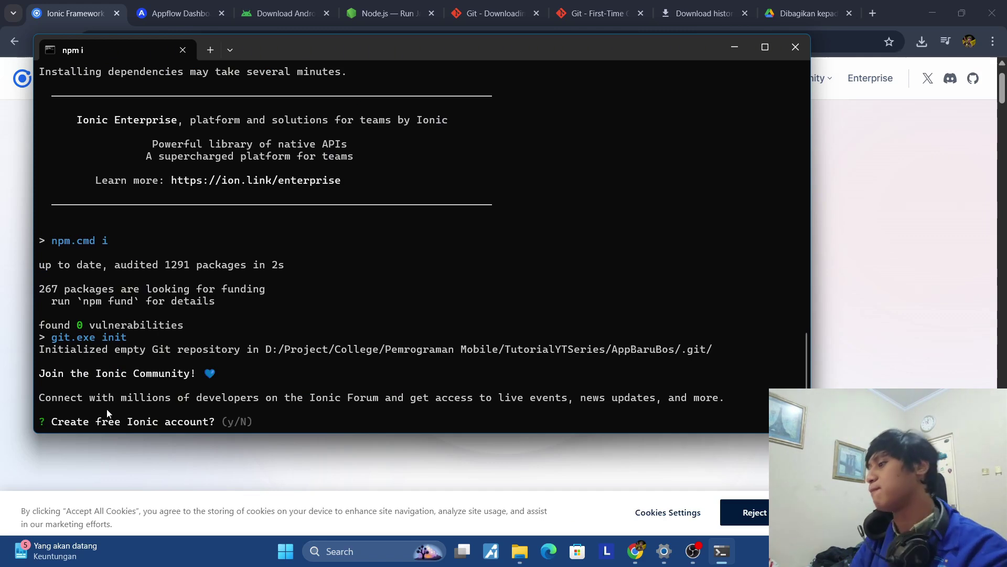
{"action": "type", "text": "n"}
{"action": "key", "text": "Return"}
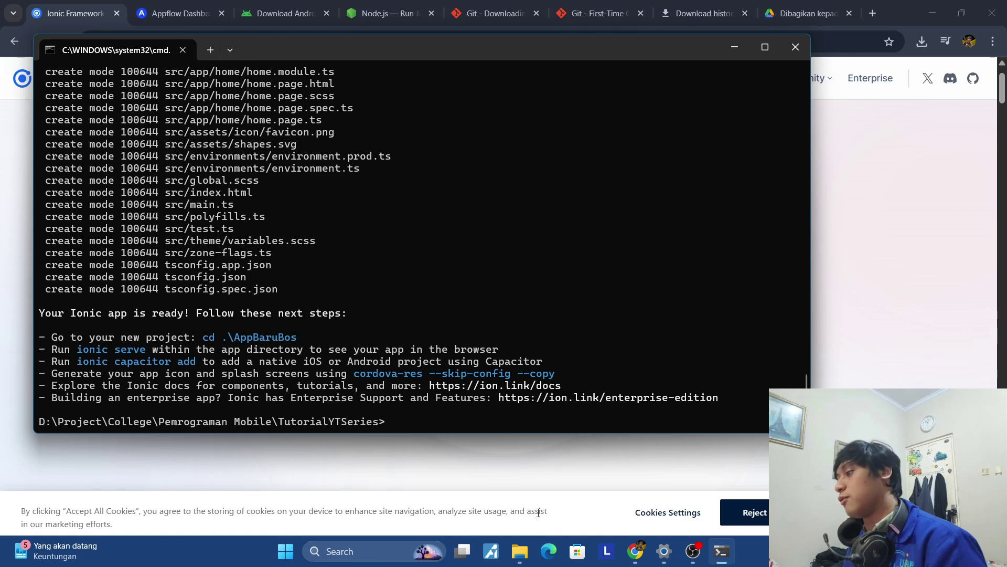
Open the AppBaruBos folder in Visual Studio Code from its File Explorer context menu.
{"action": "left_click", "coordinate": [519, 551]}
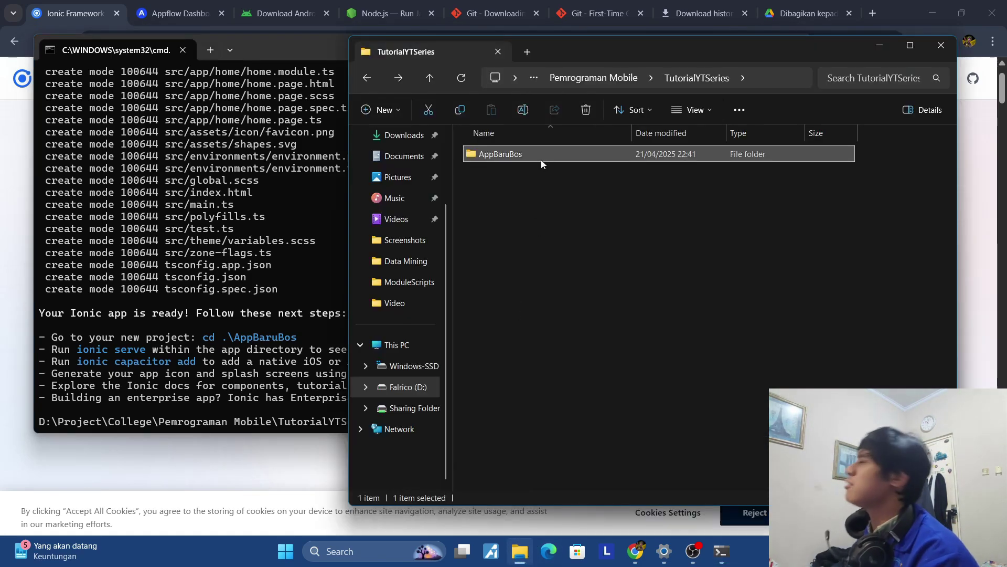
{"action": "mouse_move", "coordinate": [540, 160]}
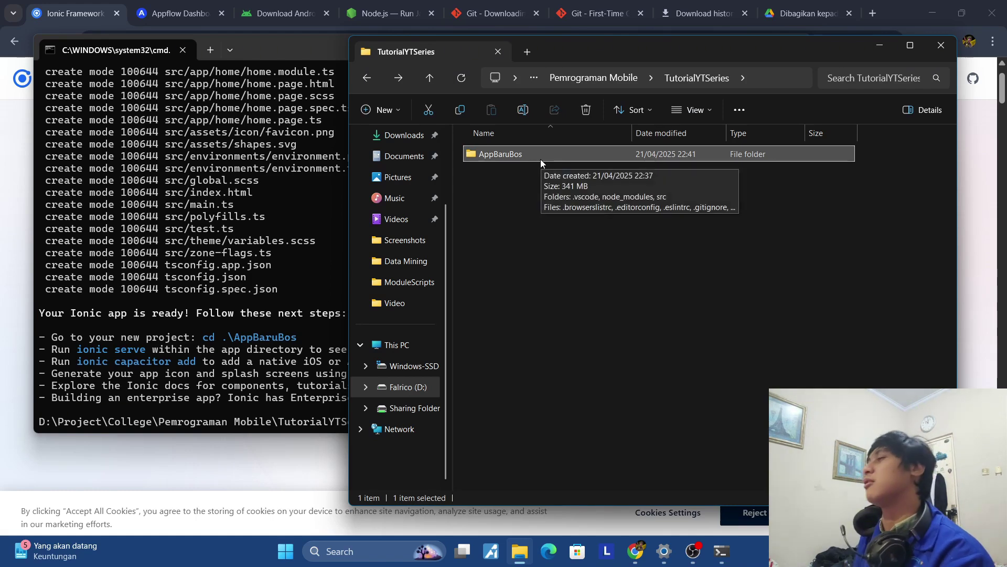
{"action": "right_click", "coordinate": [541, 159]}
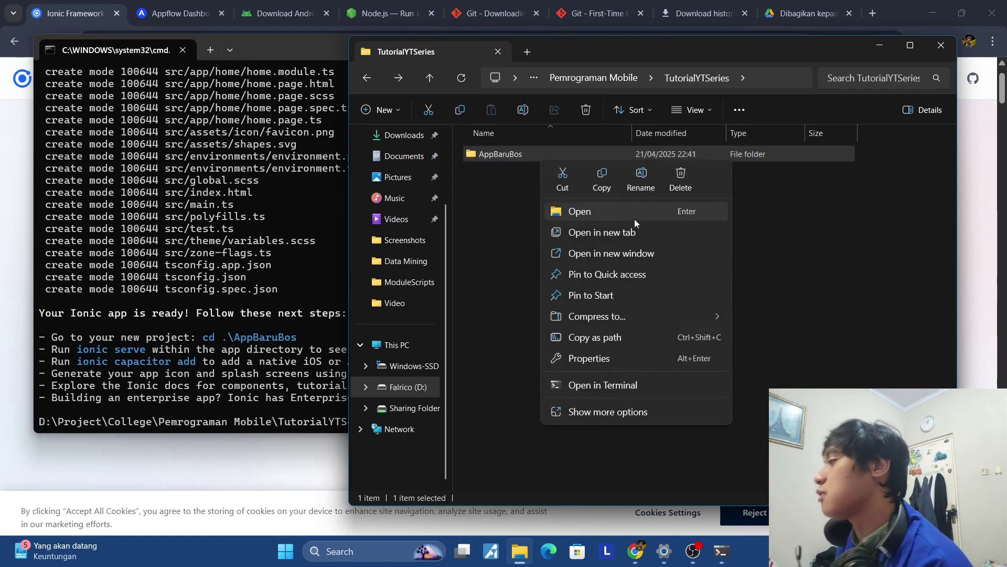
{"action": "left_click", "coordinate": [687, 408]}
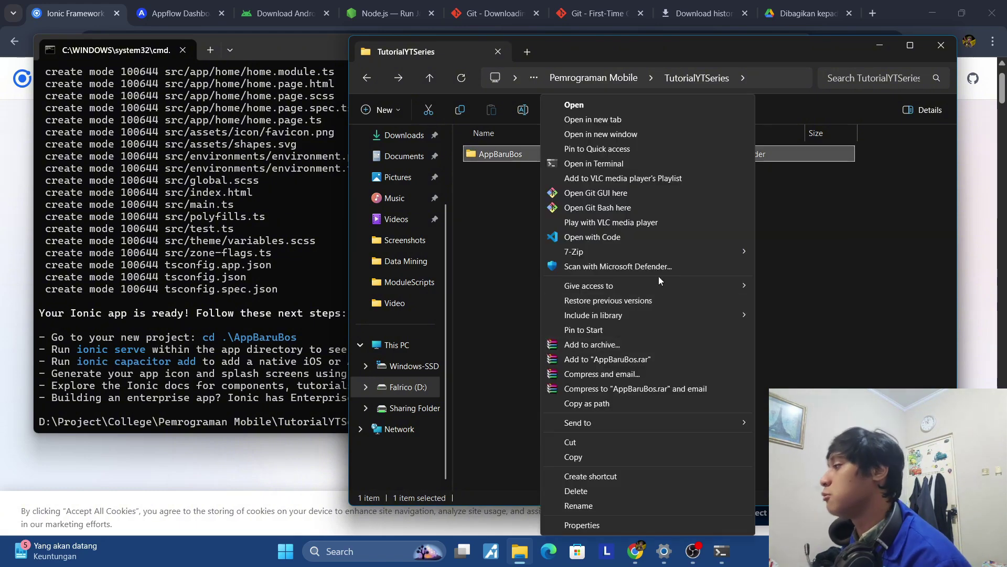
{"action": "left_click", "coordinate": [631, 240]}
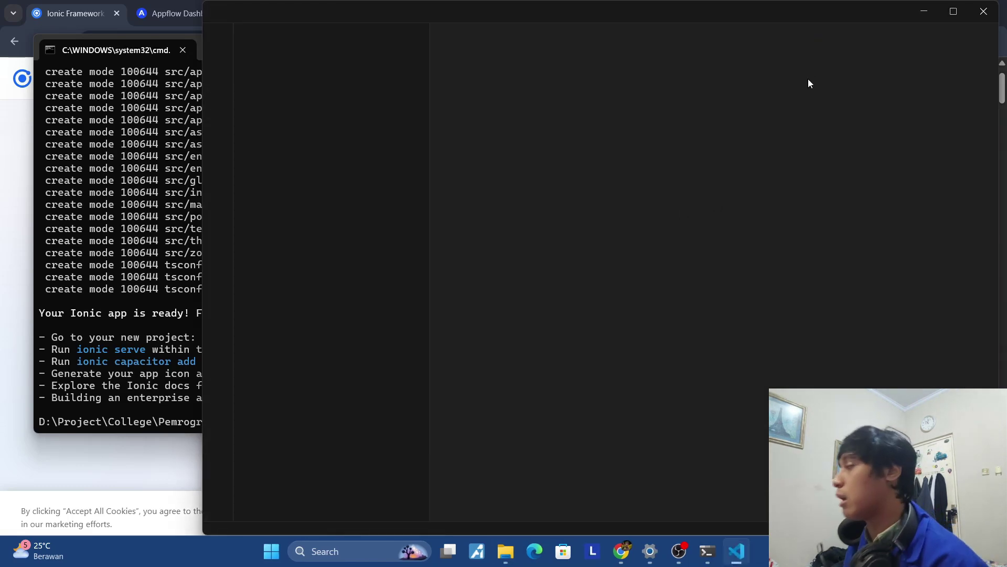
Maximize Visual Studio Code, minimize Command Prompt, and dismiss the Ionic extension recommendation.
{"action": "left_click", "coordinate": [950, 14]}
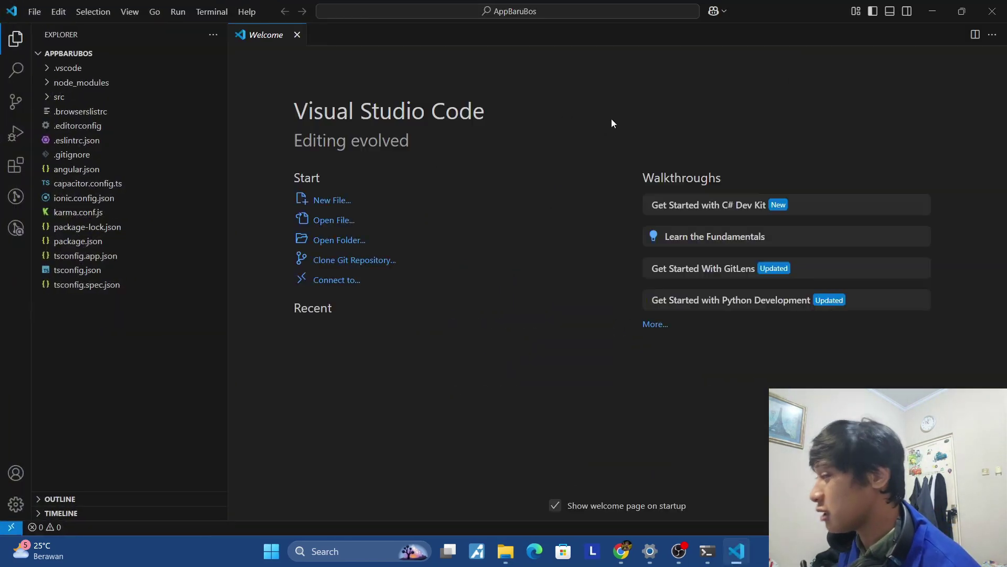
{"action": "left_click", "coordinate": [708, 551]}
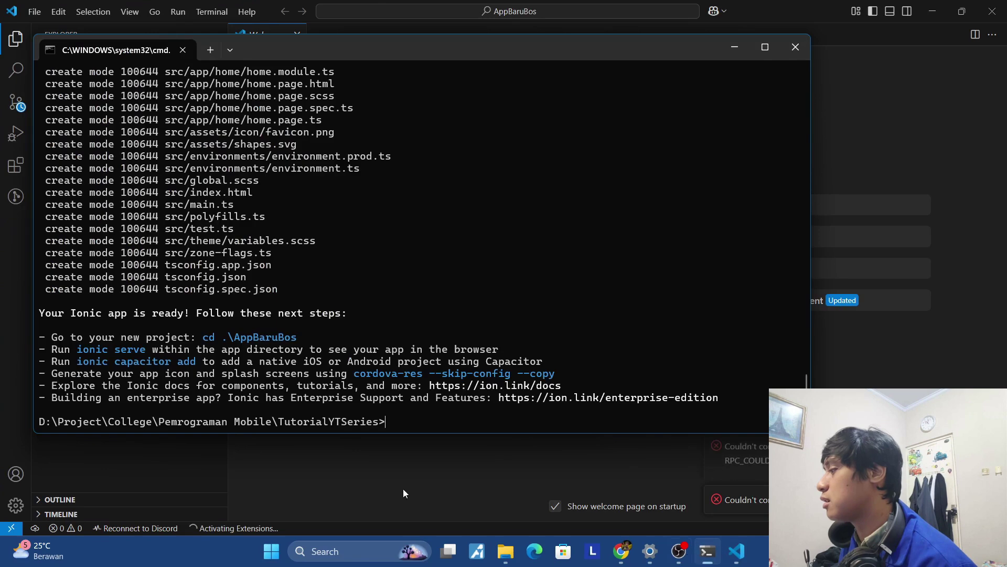
{"action": "type", "text": ".code"}
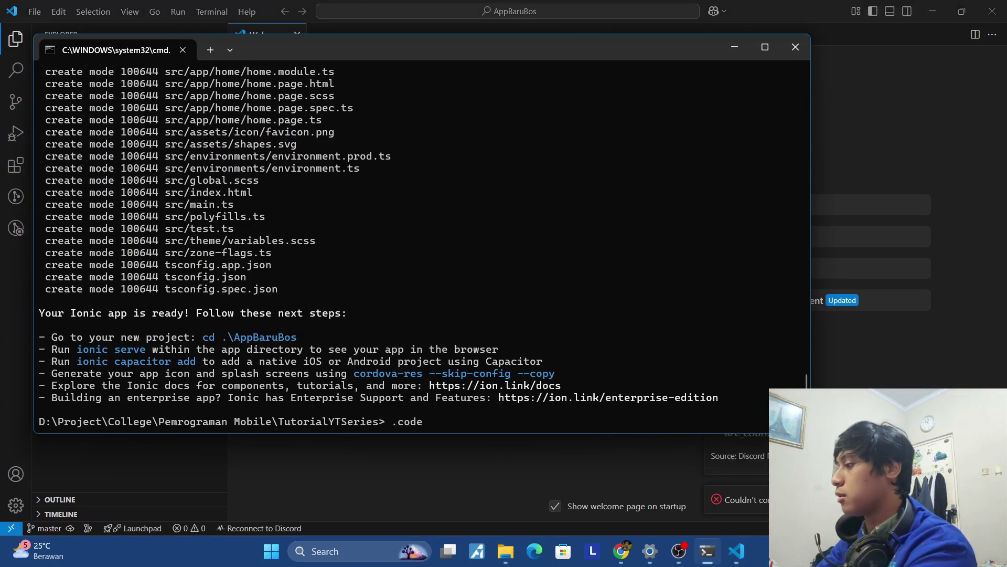
{"action": "key", "text": "Return"}
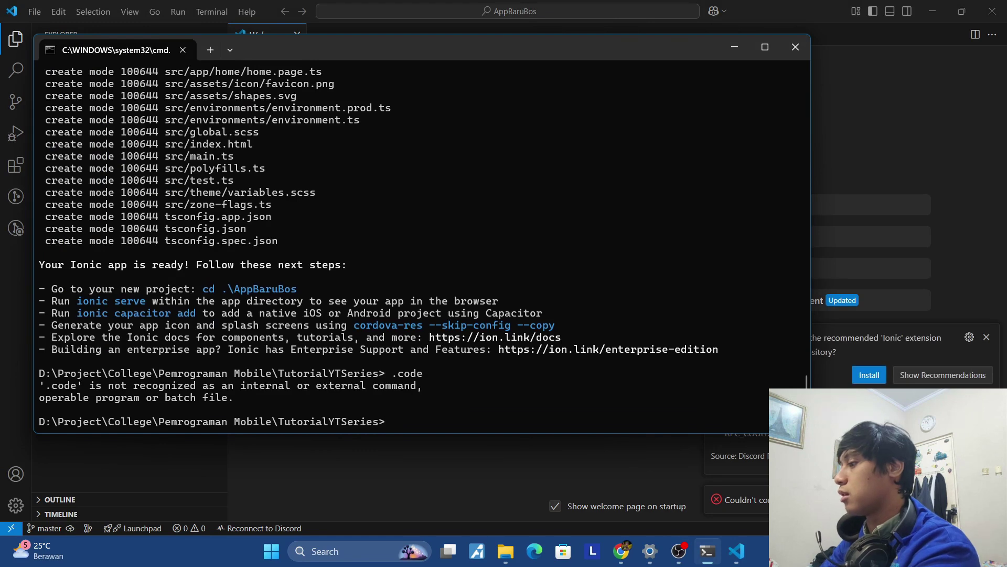
{"action": "left_click", "coordinate": [737, 50]}
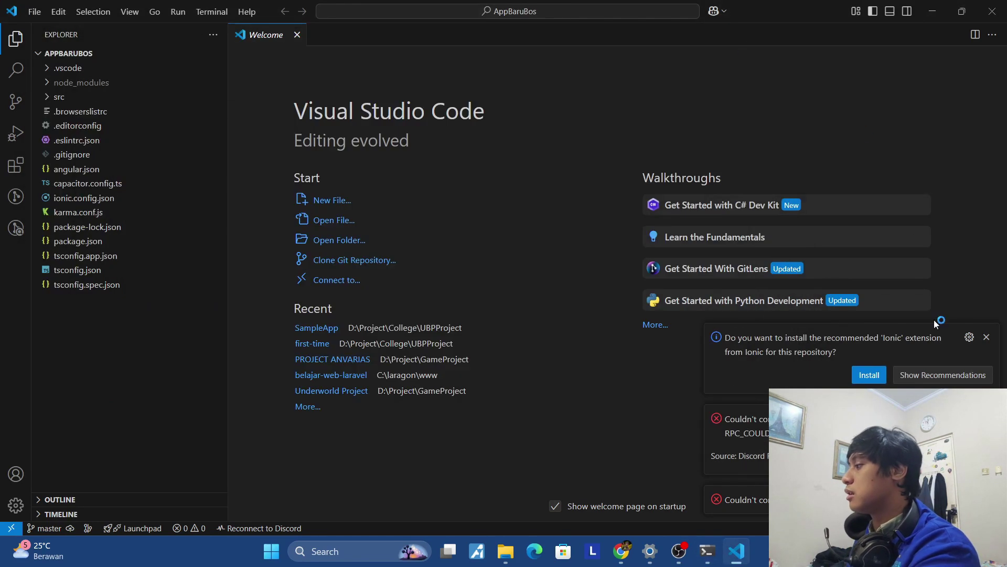
{"action": "left_click", "coordinate": [986, 337]}
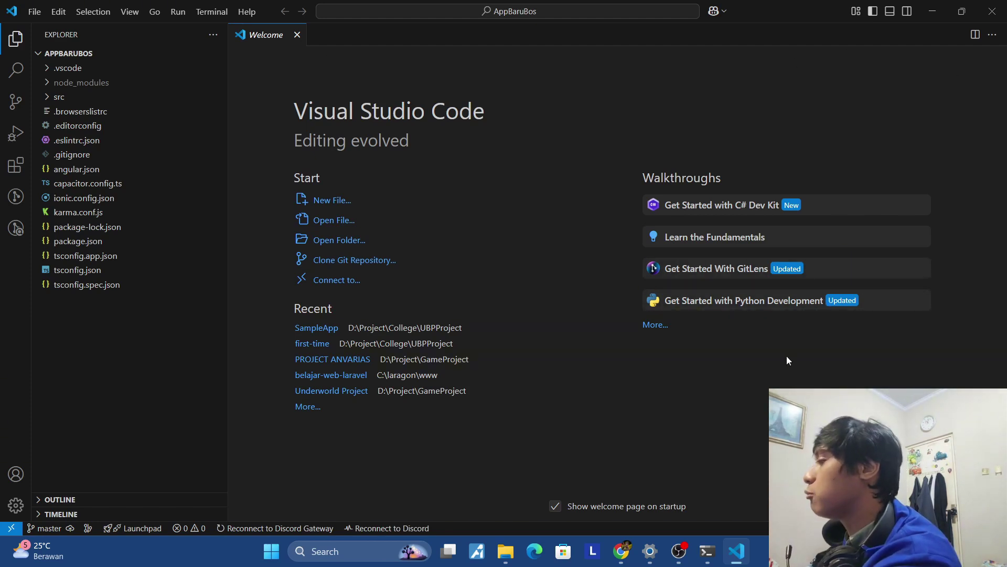
Open a new terminal in the AppBaruBos project, then minimize Visual Studio Code.
{"action": "left_click", "coordinate": [216, 12]}
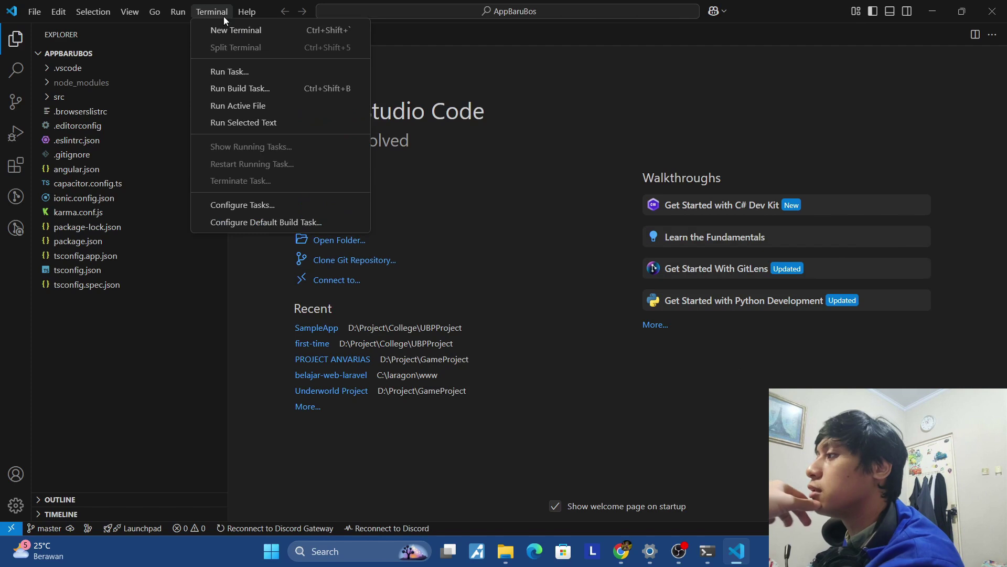
{"action": "left_click", "coordinate": [225, 30]}
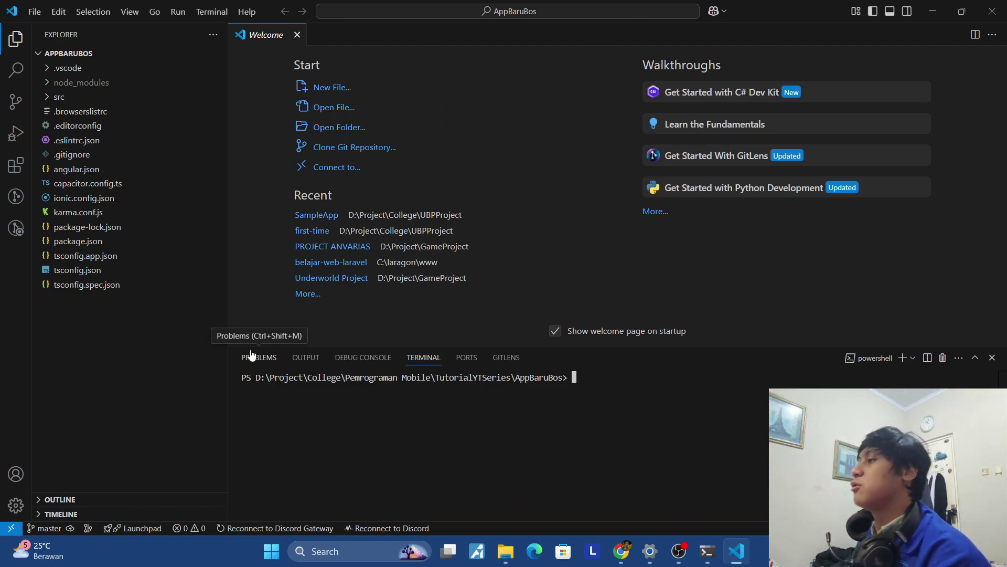
{"action": "left_click", "coordinate": [924, 21]}
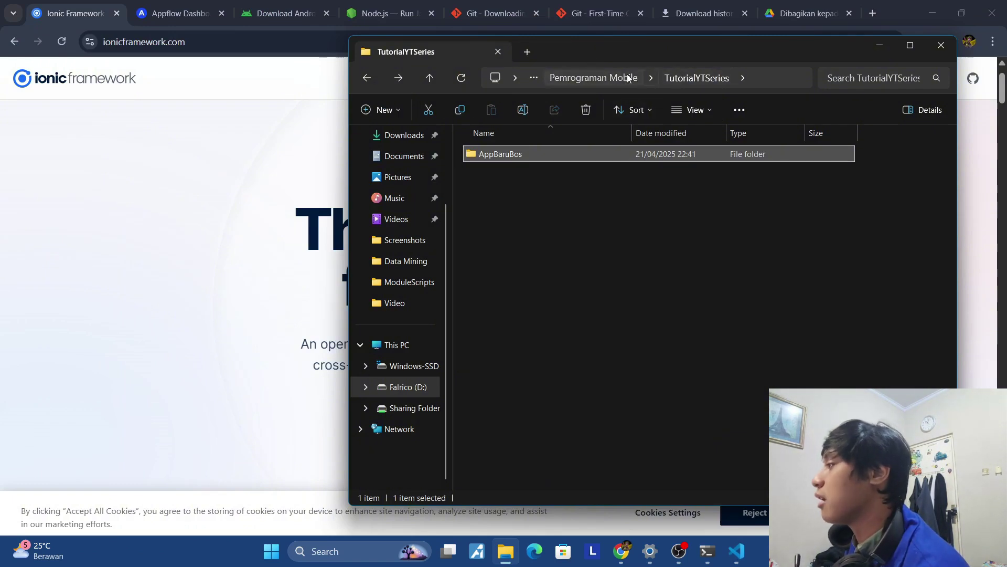
Look inside the AppBaruBos project folder in File Explorer, then return to Visual Studio Code.
{"action": "left_click", "coordinate": [593, 77]}
{"action": "key", "text": "alt+Left"}
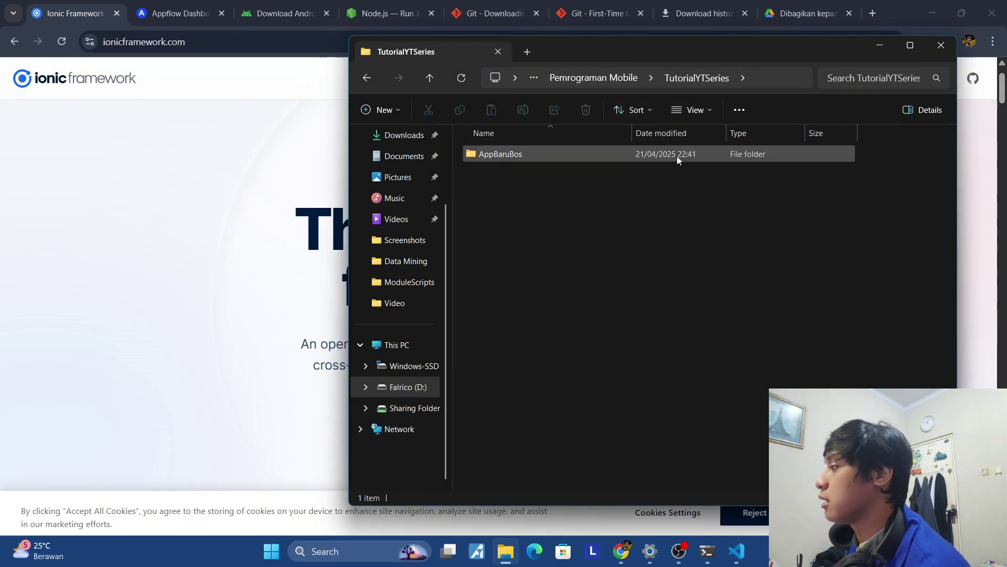
{"action": "double_click", "coordinate": [677, 156]}
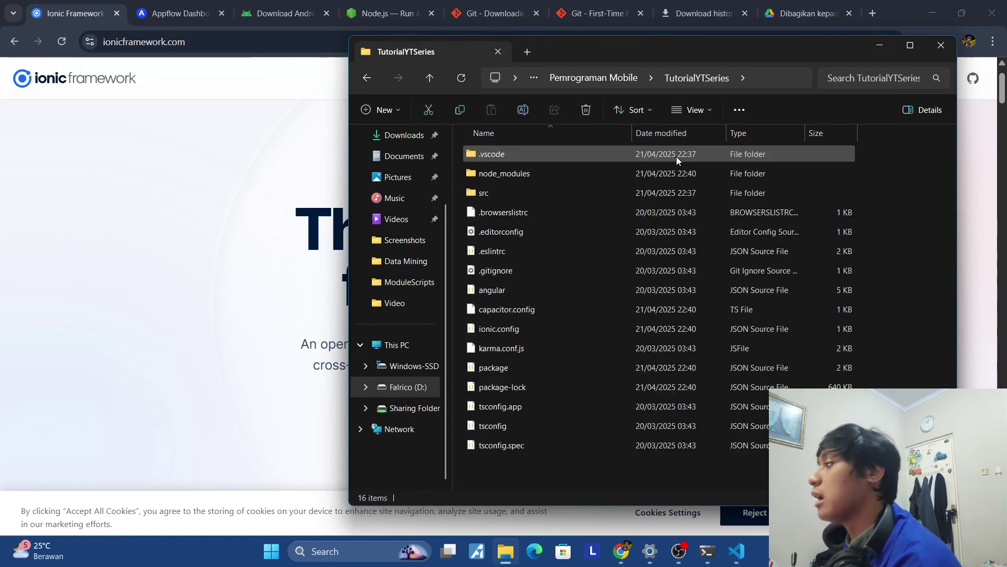
{"action": "left_click", "coordinate": [372, 80]}
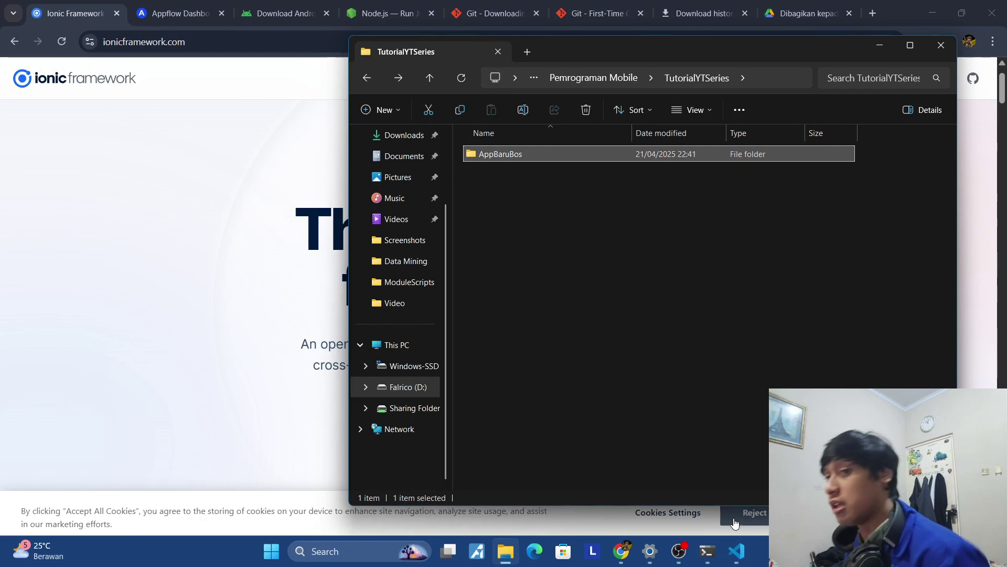
{"action": "left_click", "coordinate": [737, 550]}
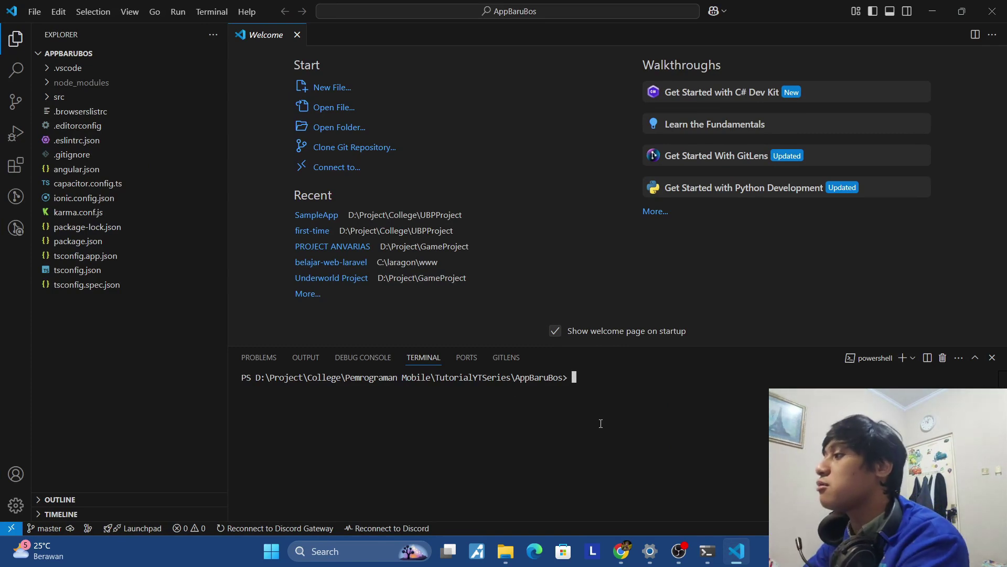
Close the Welcome tab and run ionic serve, which PowerShell's script policy blocks.
{"action": "left_click", "coordinate": [296, 35]}
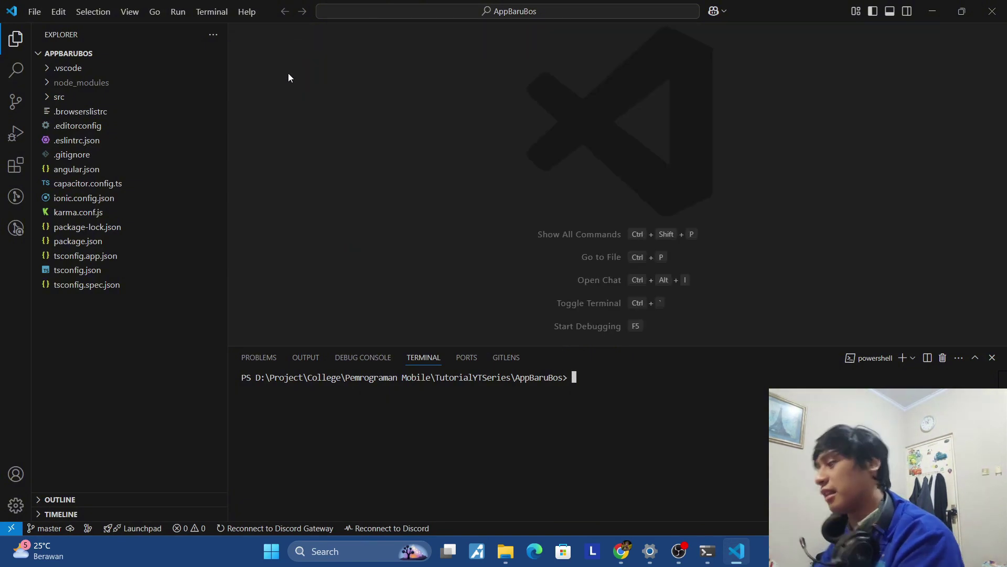
{"action": "type", "text": "io"}
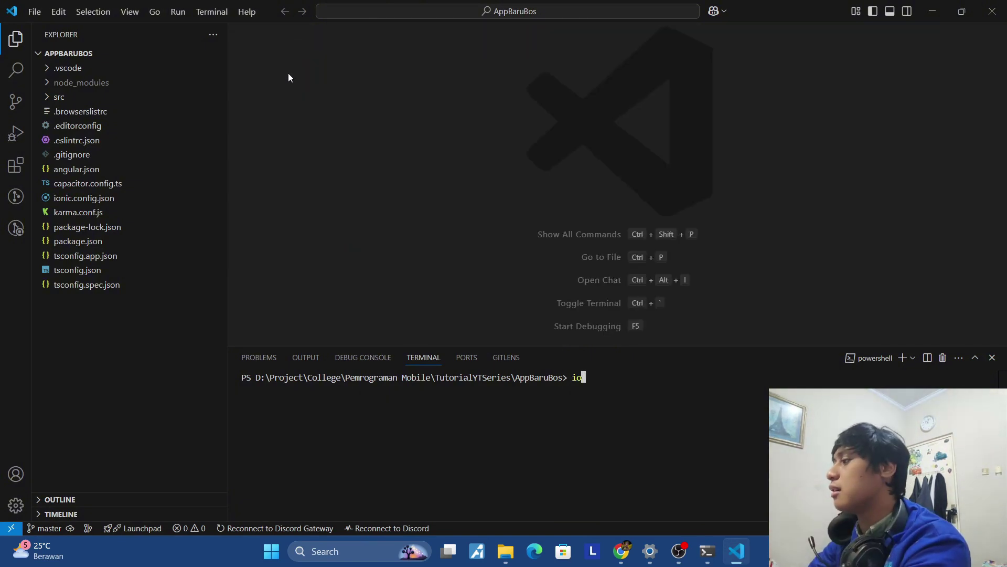
{"action": "type", "text": "nic se"}
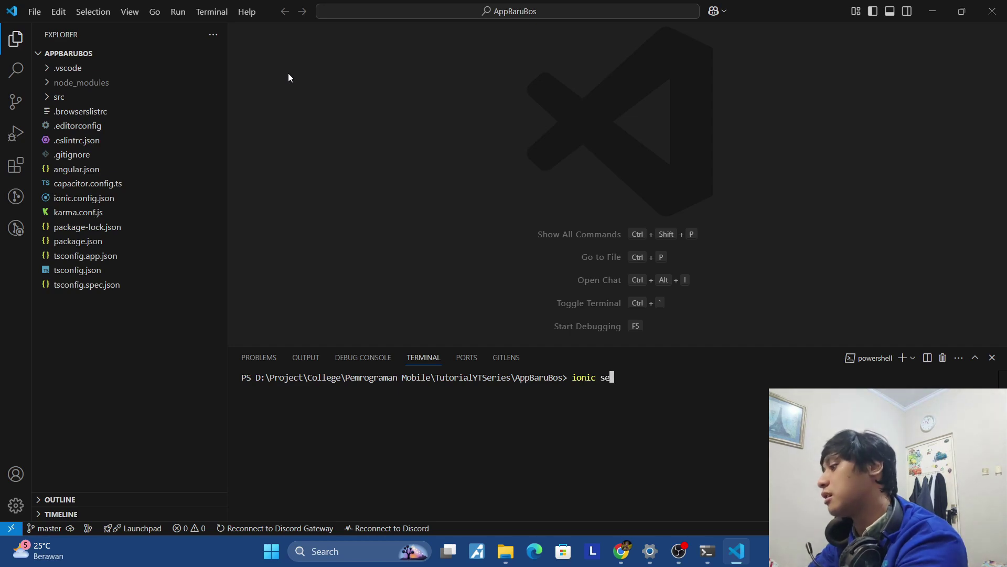
{"action": "type", "text": "rve"}
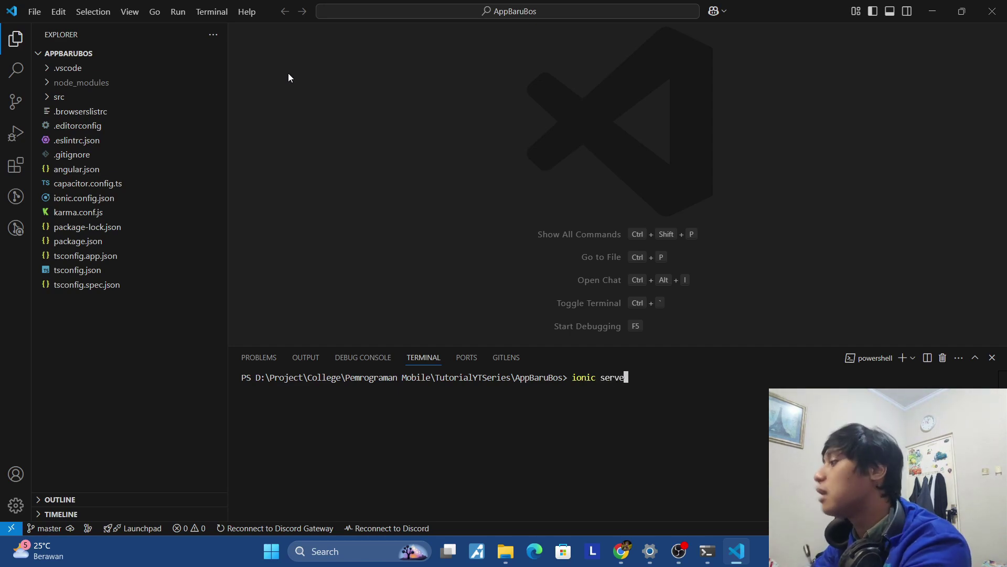
{"action": "key", "text": "Return"}
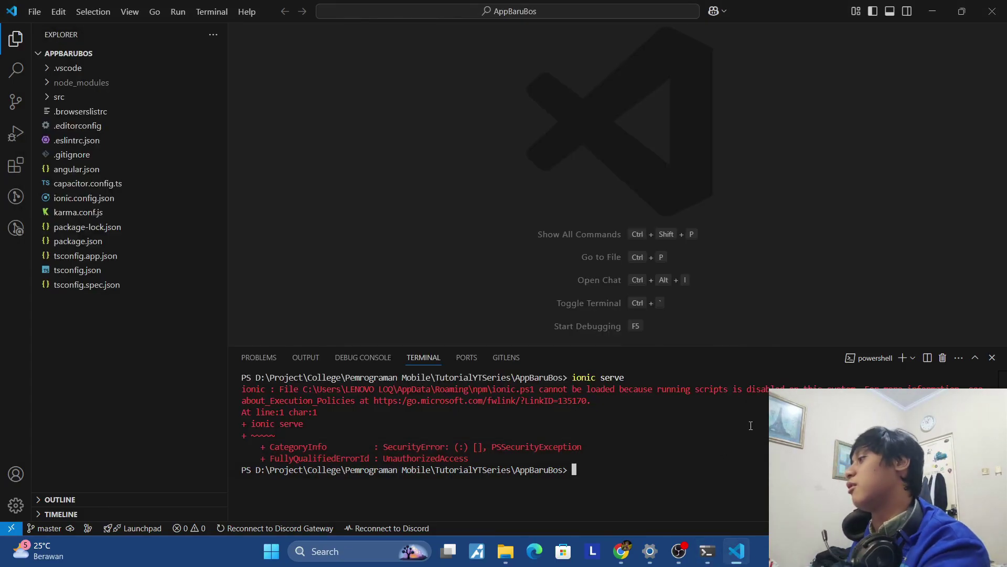
Add a split Command Prompt terminal and delete the failing PowerShell terminal.
{"action": "left_click", "coordinate": [912, 358]}
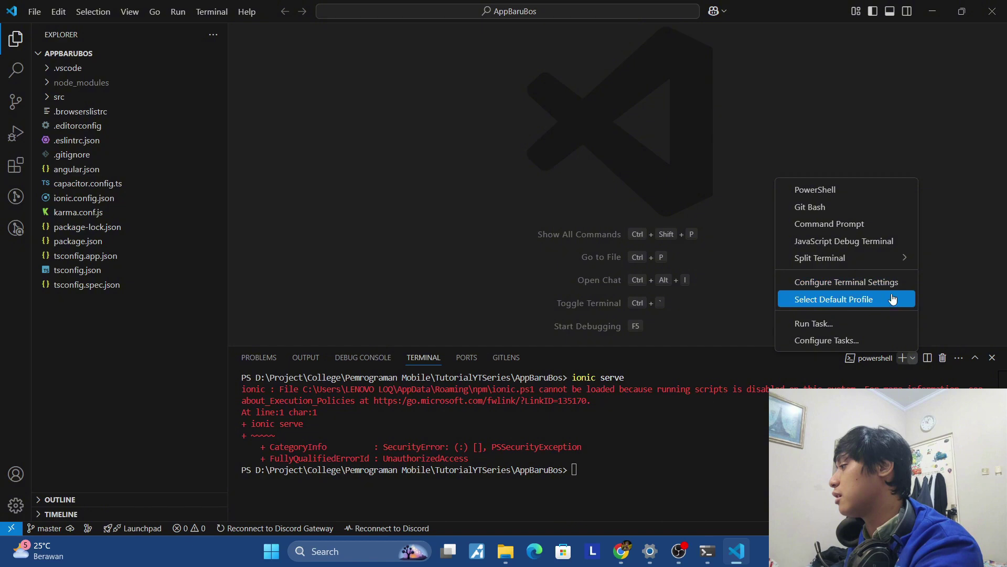
{"action": "mouse_move", "coordinate": [891, 266]}
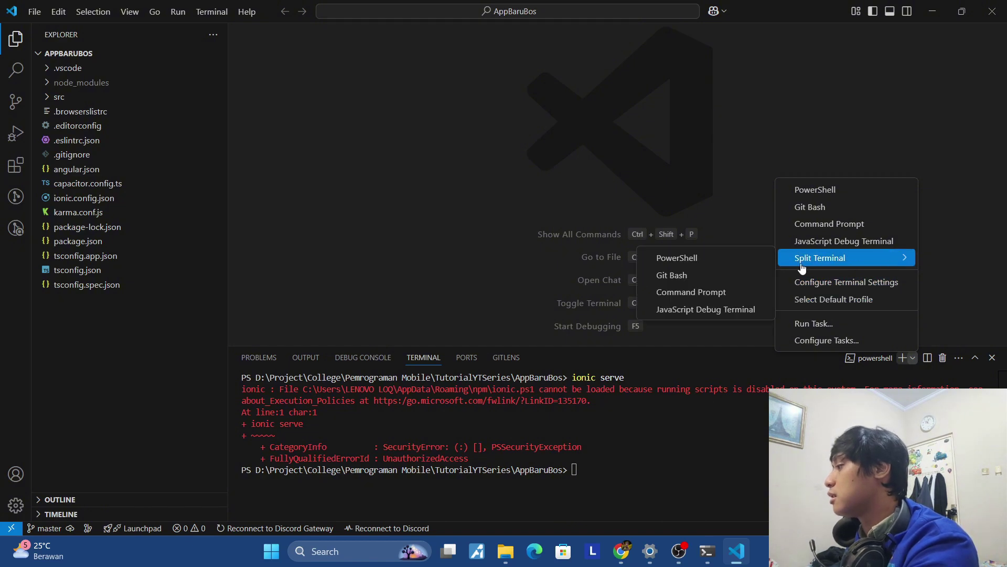
{"action": "left_click", "coordinate": [760, 292]}
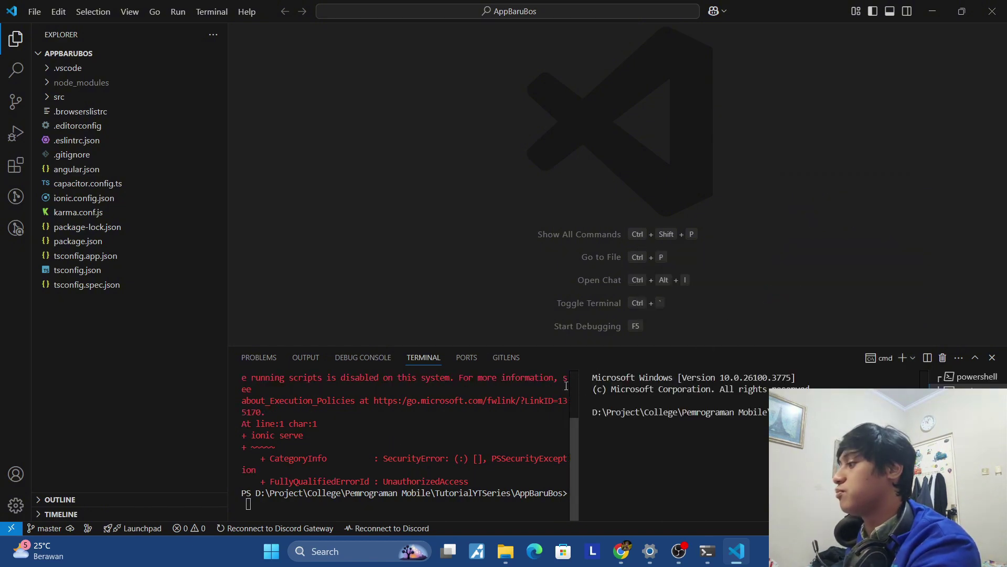
{"action": "left_click", "coordinate": [968, 377]}
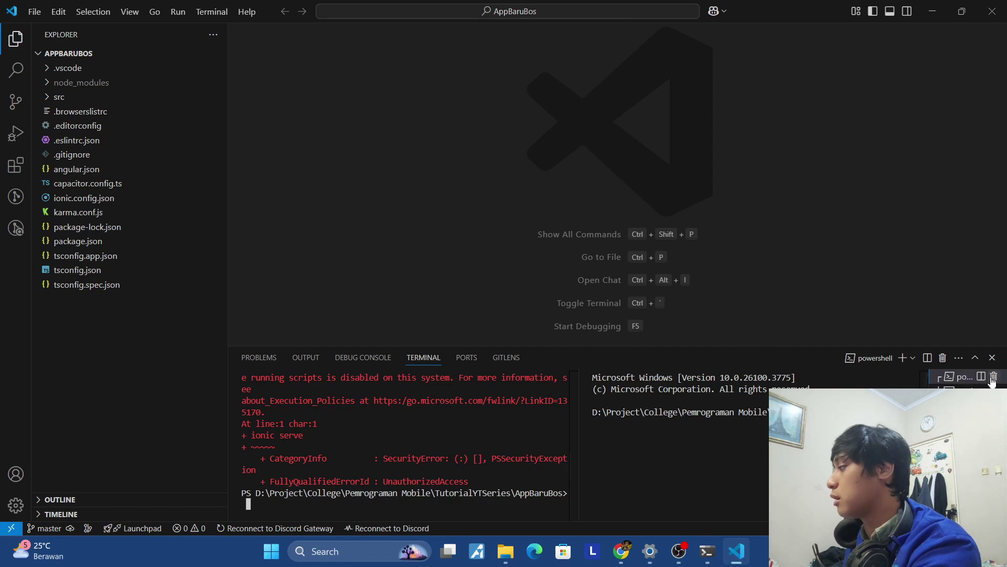
{"action": "left_click", "coordinate": [991, 378]}
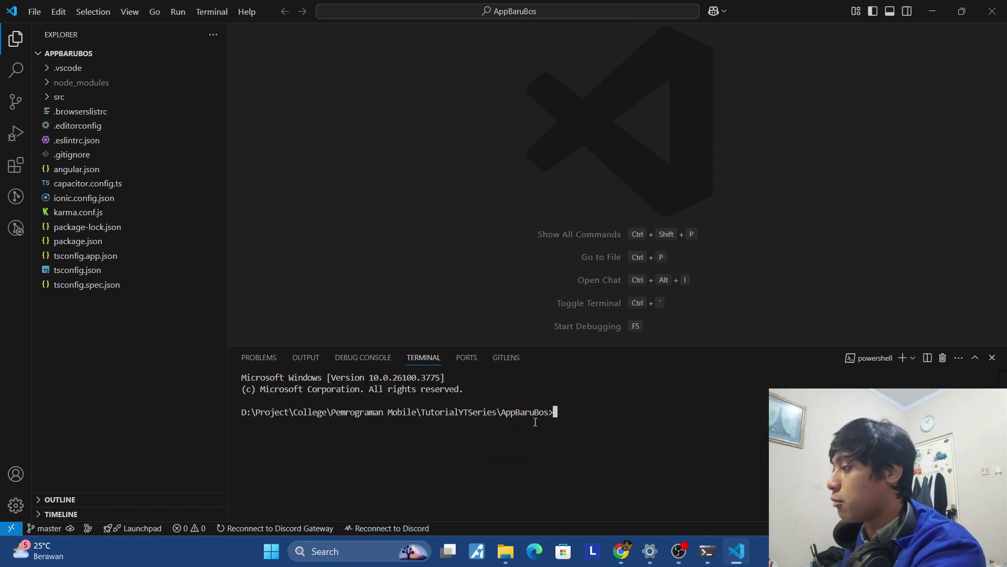
Run ionic serve in the cmd terminal to launch the blank app at localhost:8100.
{"action": "type", "text": "ionic serve"}
{"action": "key", "text": "Return"}
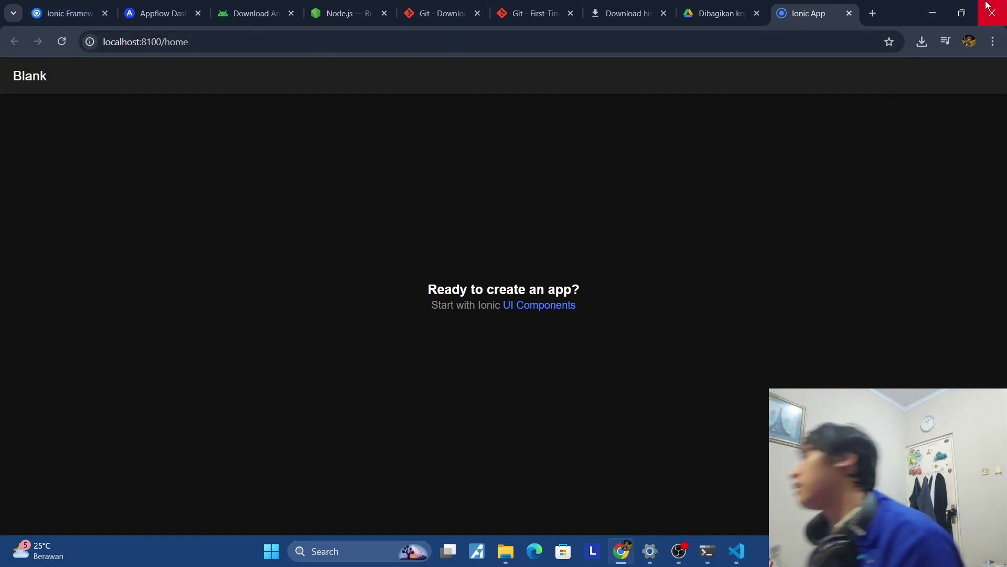
Open Chrome DevTools on the app page with device emulation turned on.
{"action": "left_click", "coordinate": [991, 41]}
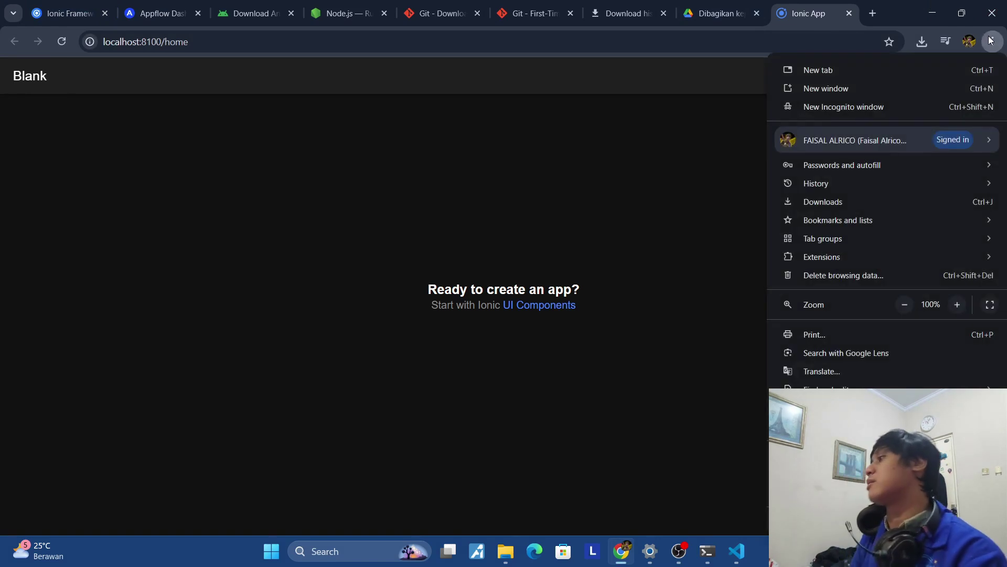
{"action": "mouse_move", "coordinate": [813, 216]}
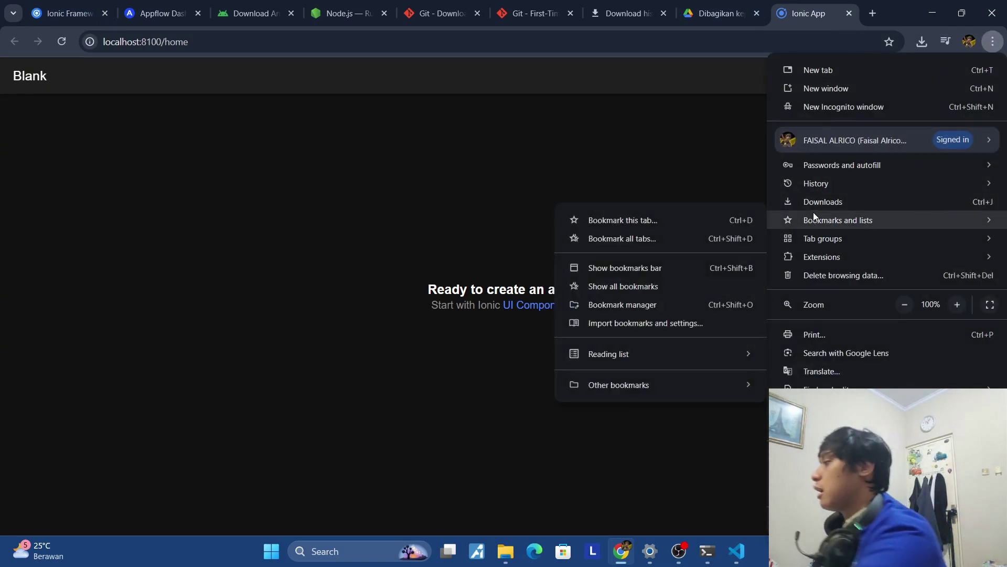
{"action": "right_click", "coordinate": [665, 148]}
{"action": "left_click", "coordinate": [782, 434]}
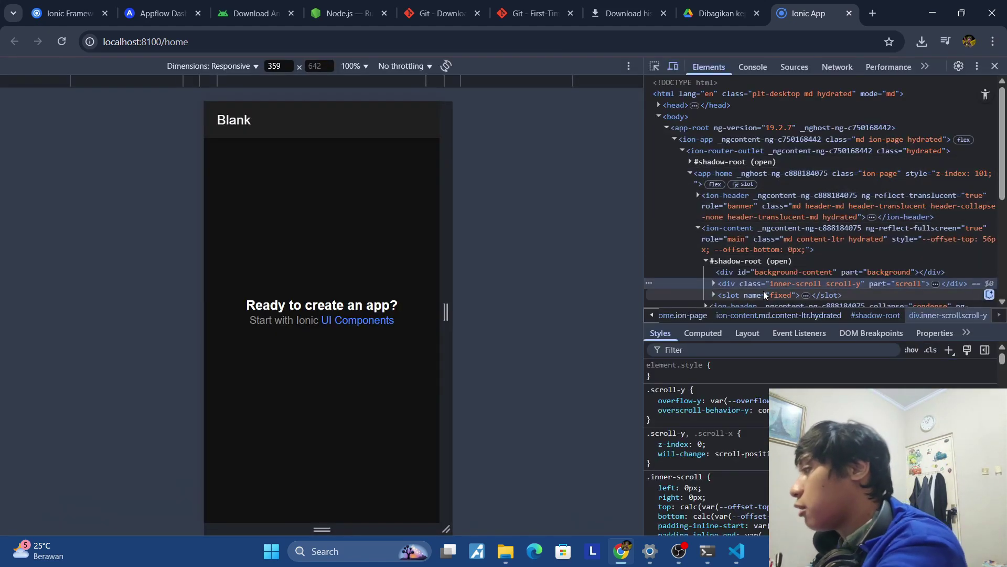
{"action": "left_click", "coordinate": [674, 68]}
{"action": "left_click", "coordinate": [674, 68]}
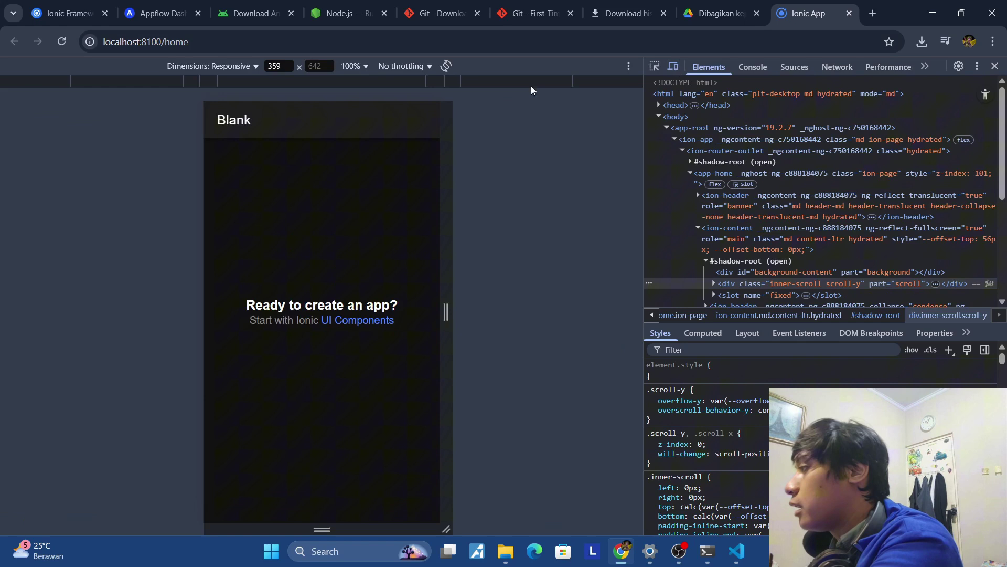
Preview the app as iPhone SE, iPad Mini, Galaxy A51/71, and finally Samsung Galaxy S8+.
{"action": "left_click", "coordinate": [237, 67]}
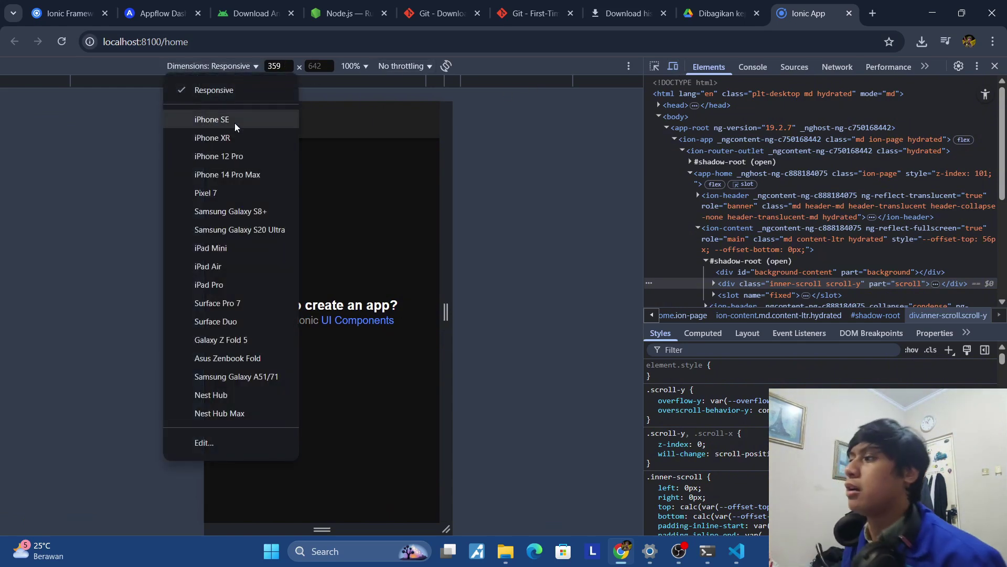
{"action": "left_click", "coordinate": [235, 119]}
{"action": "left_click", "coordinate": [244, 67]}
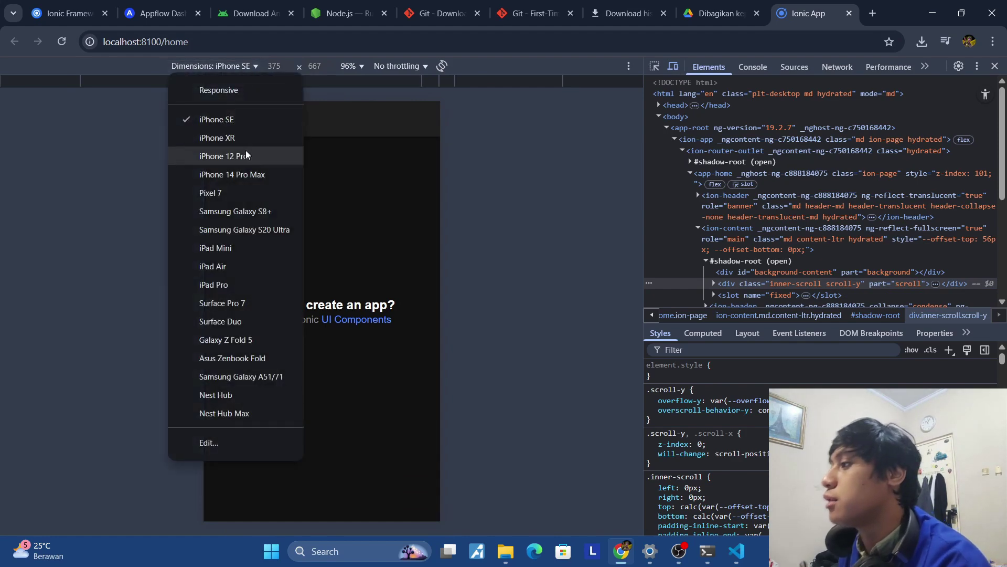
{"action": "left_click", "coordinate": [245, 246]}
{"action": "left_click", "coordinate": [236, 65]}
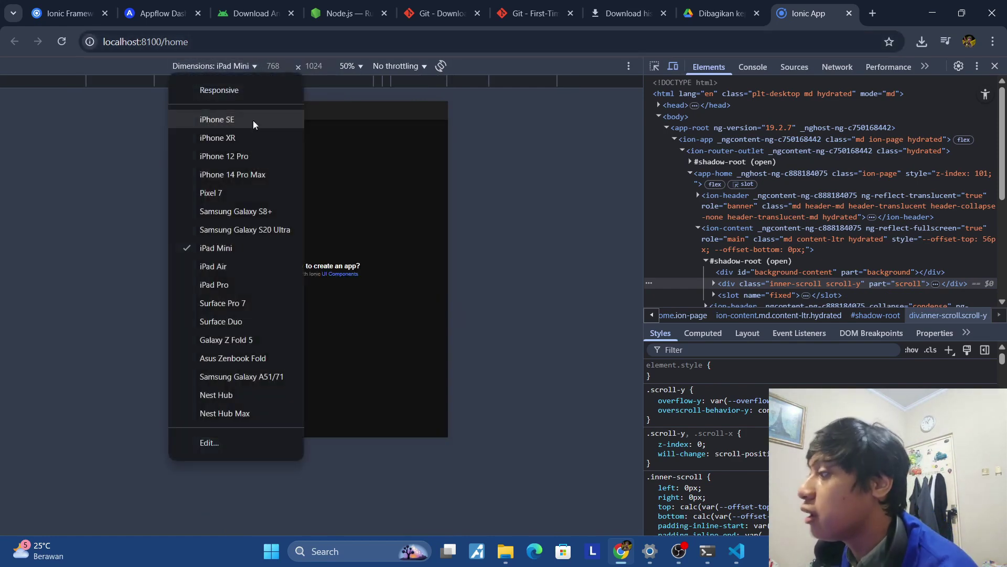
{"action": "left_click", "coordinate": [256, 376]}
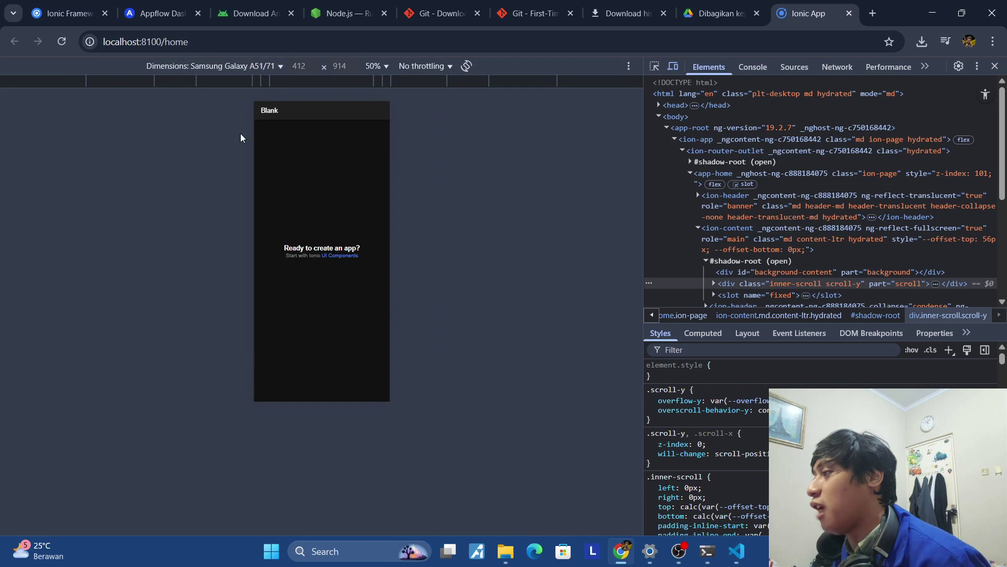
{"action": "left_click", "coordinate": [257, 68]}
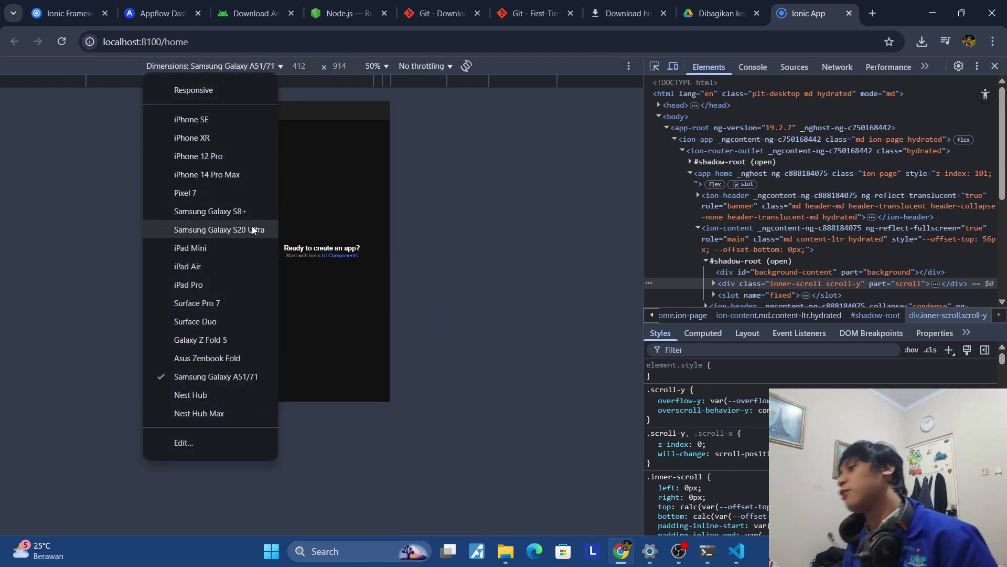
{"action": "left_click", "coordinate": [247, 211]}
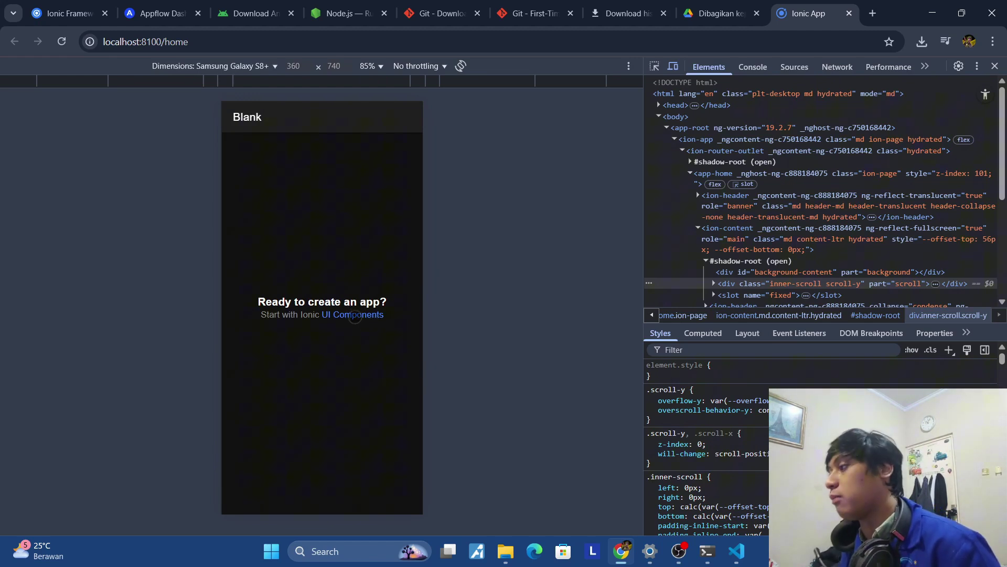
Skim the Ionic UI Components docs, close that page, and return to VS Code.
{"action": "left_click", "coordinate": [355, 316]}
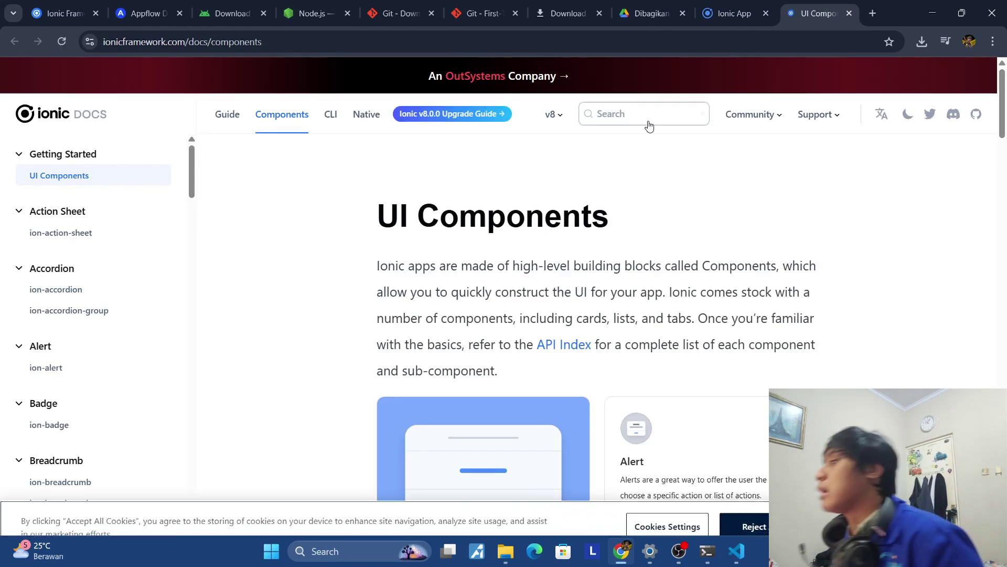
{"action": "scroll", "coordinate": [648, 129], "scroll_direction": "down", "scroll_amount": 1}
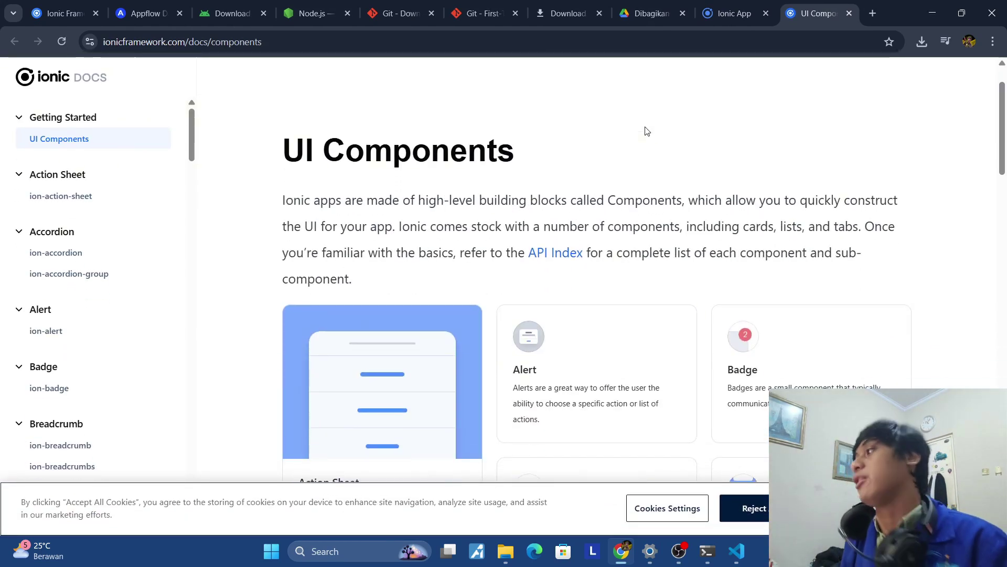
{"action": "left_click", "coordinate": [729, 13]}
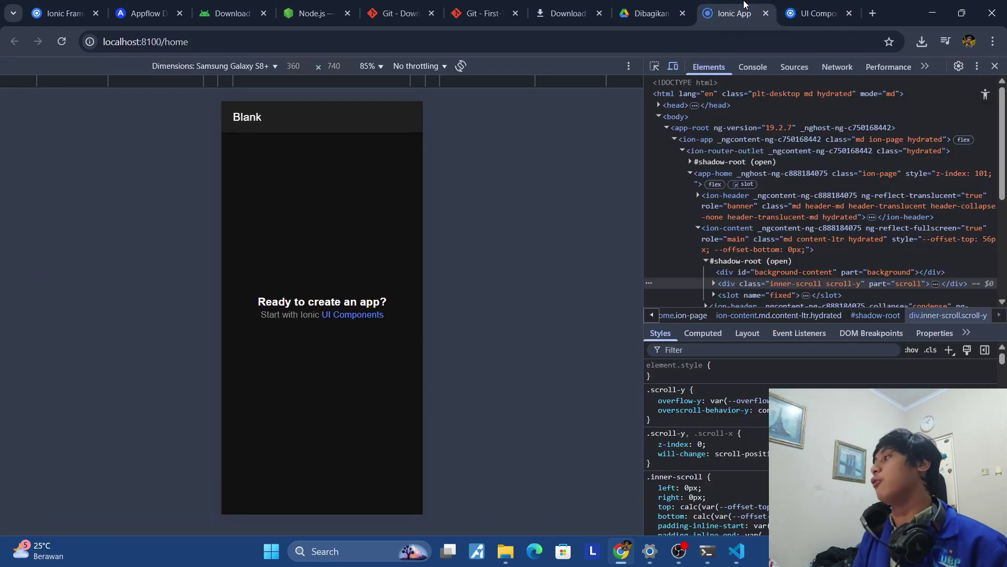
{"action": "middle_click", "coordinate": [804, 4]}
{"action": "mouse_move", "coordinate": [694, 557]}
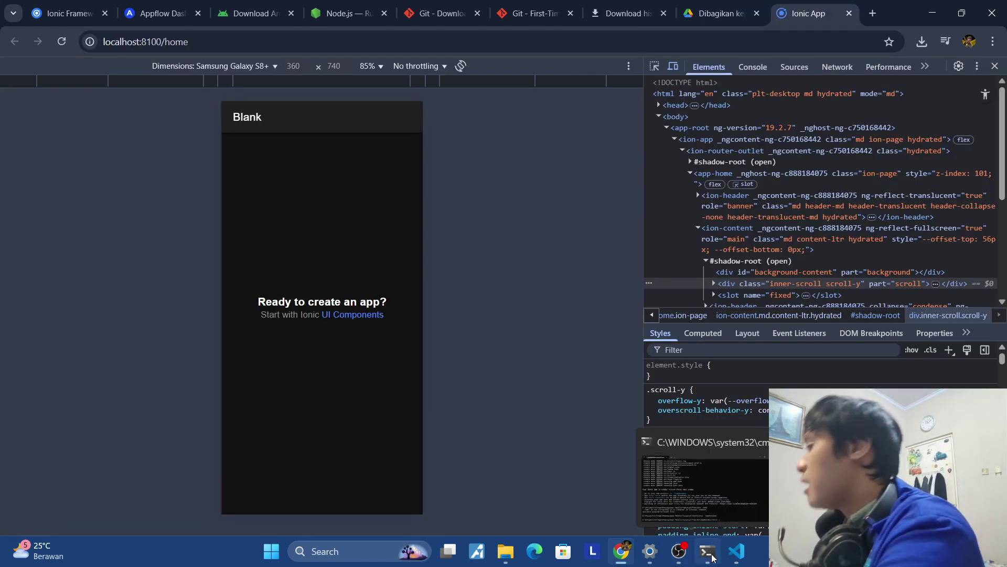
{"action": "left_click", "coordinate": [736, 551]}
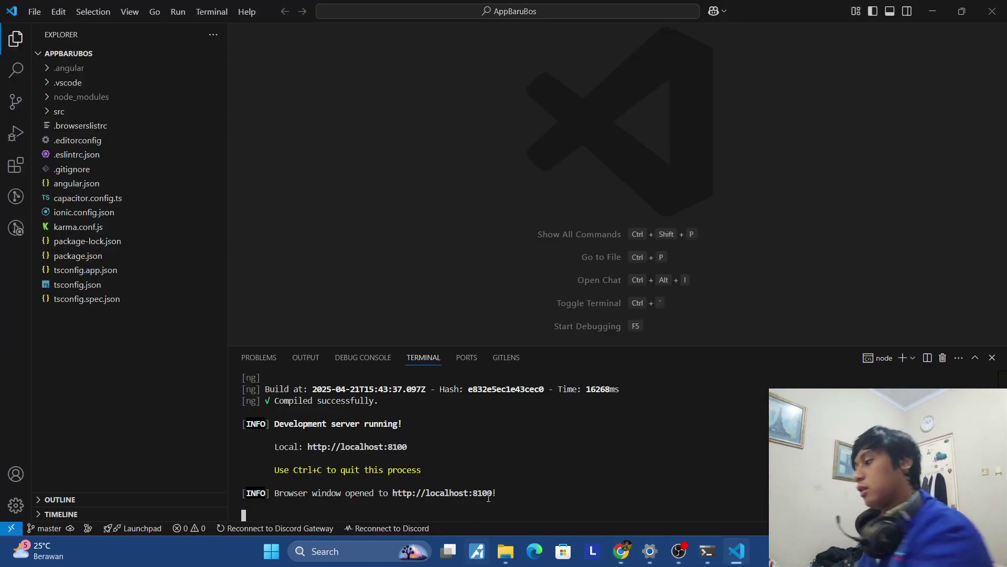
Stop the dev server with Ctrl+C and run ionic cap add android.
{"action": "key", "text": "ctrl+c"}
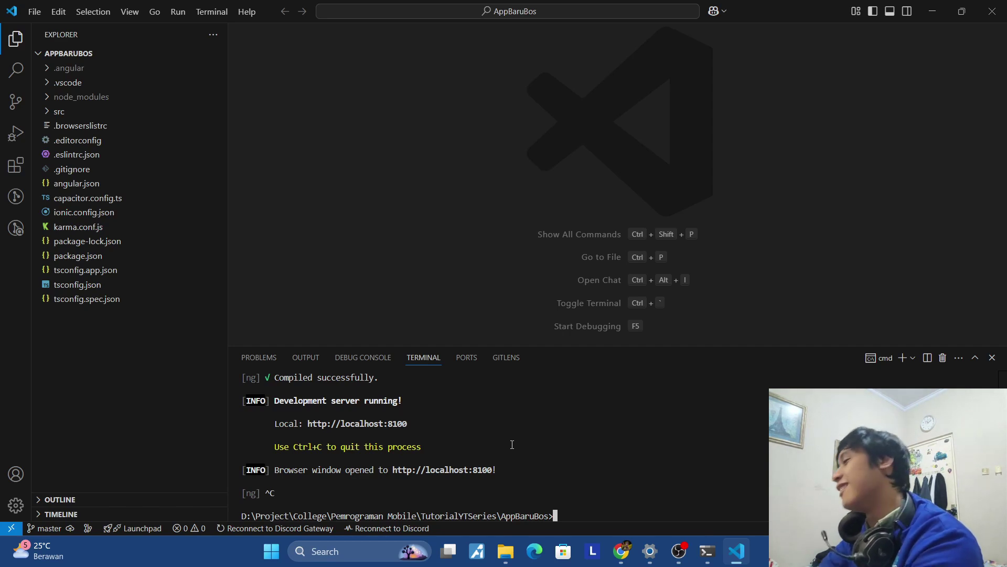
{"action": "type", "text": "ionic"}
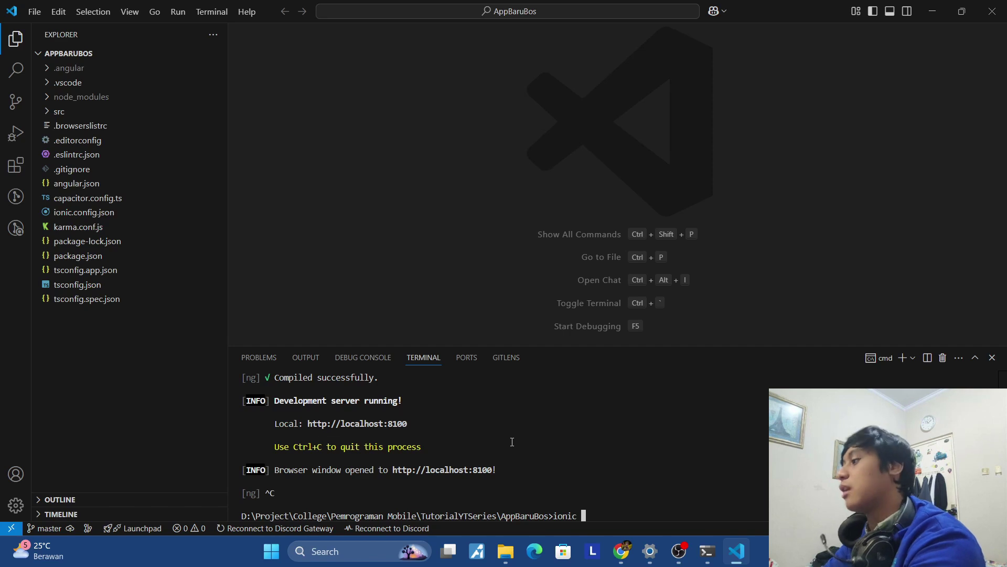
{"action": "type", "text": "ca"}
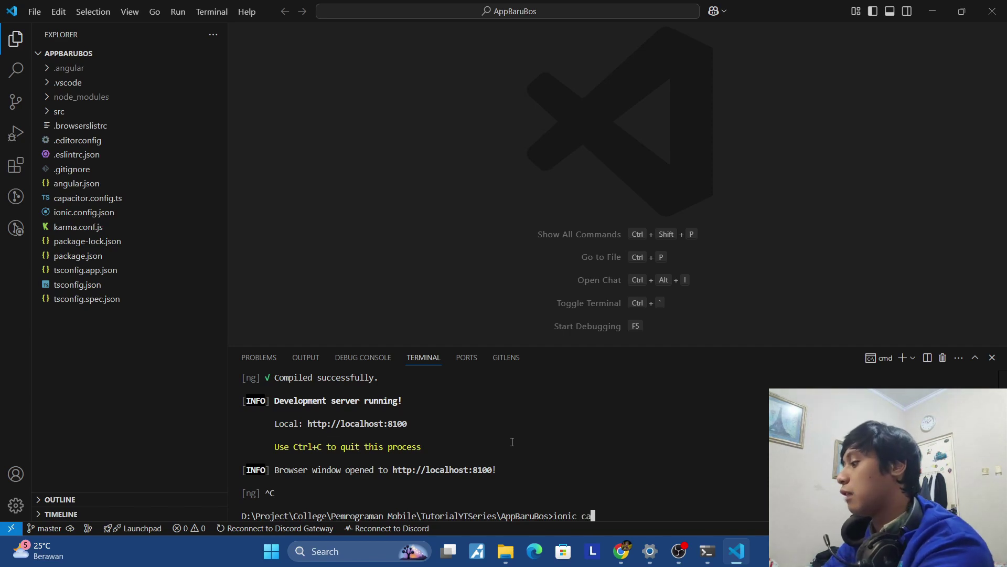
{"action": "type", "text": "p add"}
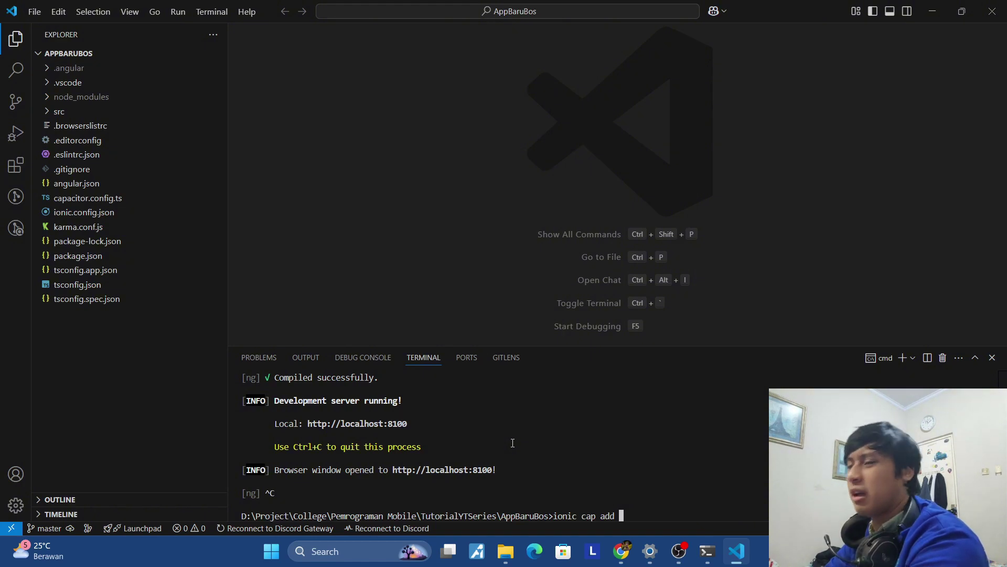
{"action": "type", "text": "android"}
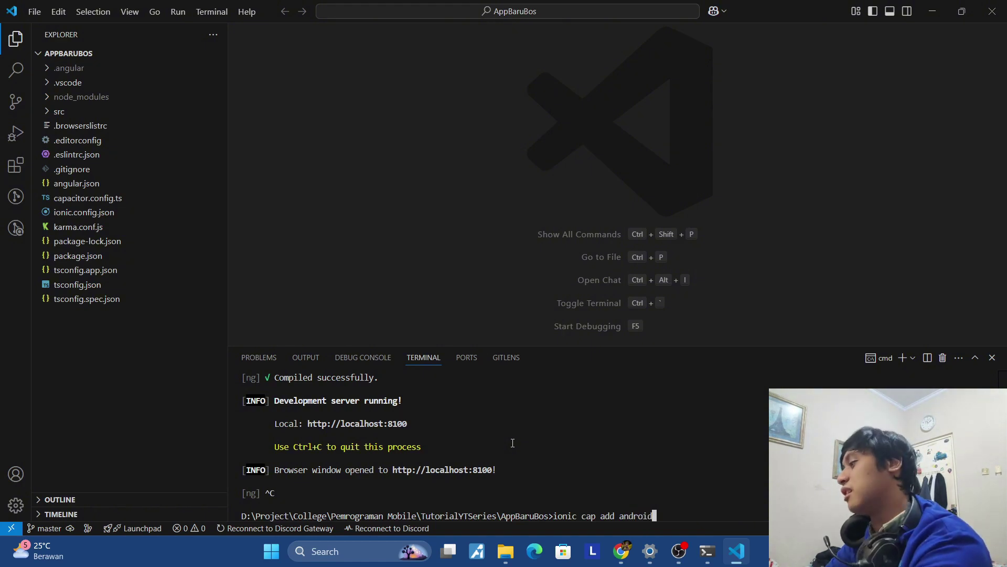
{"action": "key", "text": "Return"}
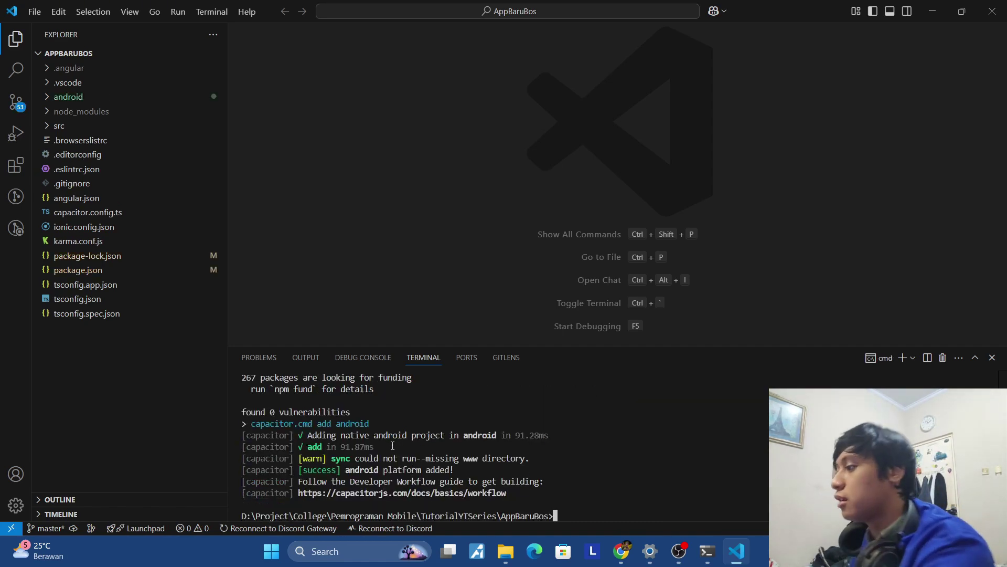
Expand the android folder in the Explorer and focus the terminal panel.
{"action": "left_click", "coordinate": [51, 100]}
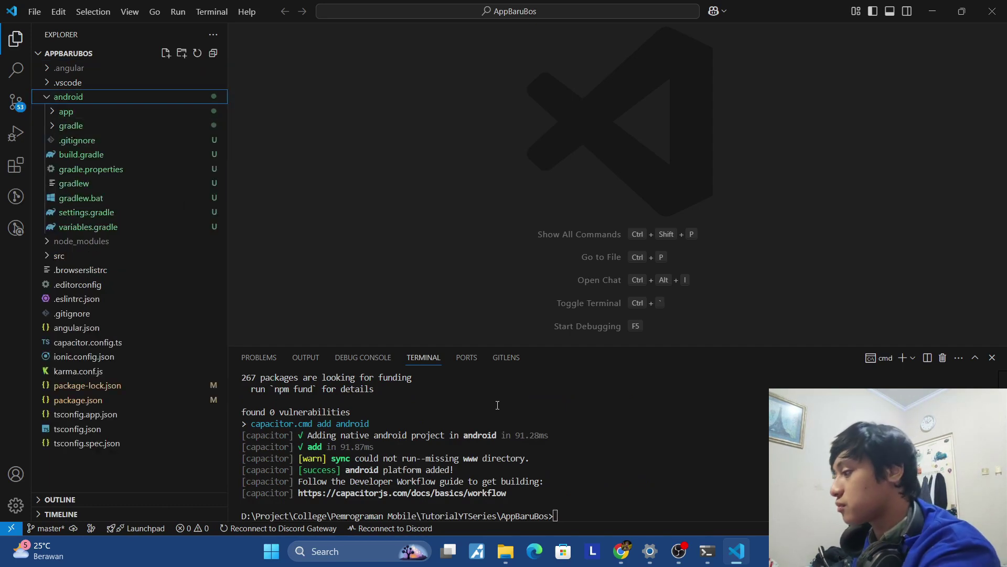
{"action": "double_click", "coordinate": [578, 487]}
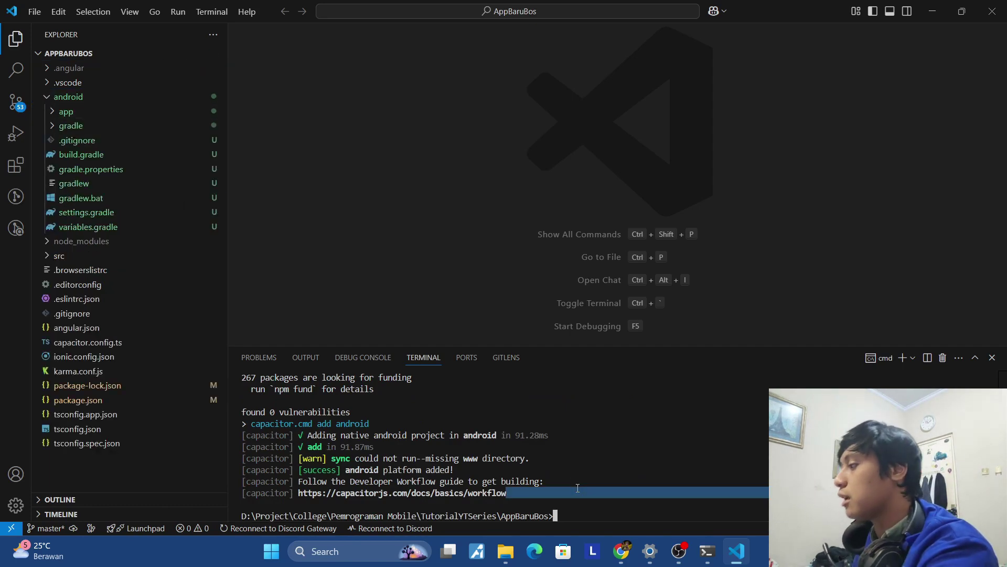
{"action": "left_click", "coordinate": [621, 514]}
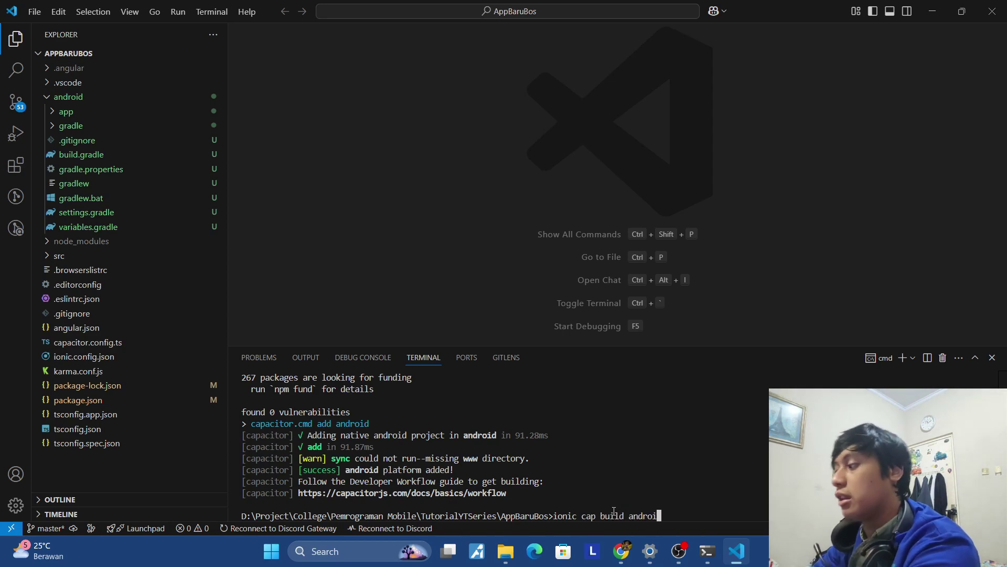
Run ionic cap build android, answer N to Angular analytics, and review the sync output.
{"action": "key", "text": "Return"}
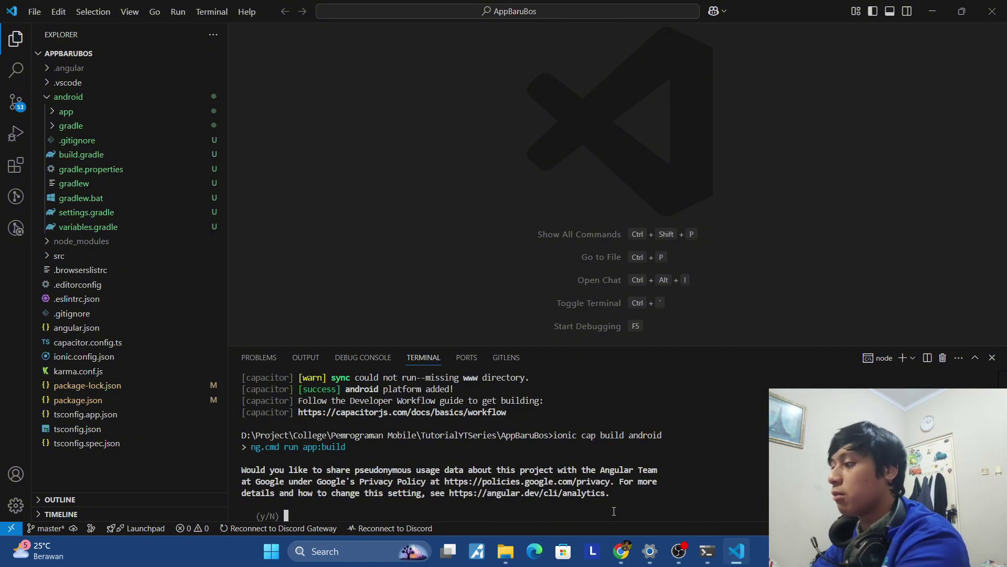
{"action": "key", "text": "Return"}
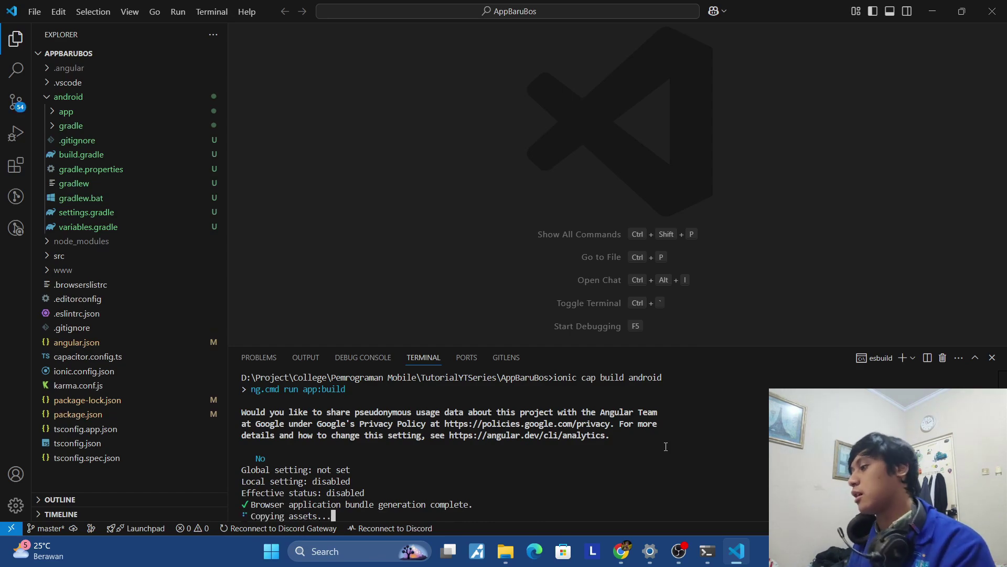
{"action": "scroll", "coordinate": [514, 420], "scroll_direction": "up", "scroll_amount": 10}
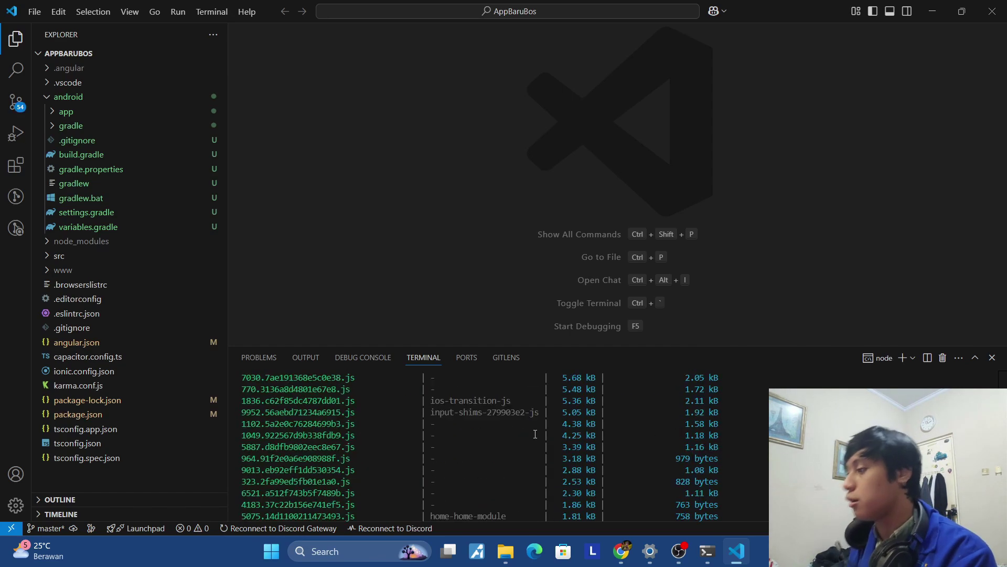
{"action": "scroll", "coordinate": [538, 440], "scroll_direction": "up", "scroll_amount": 5}
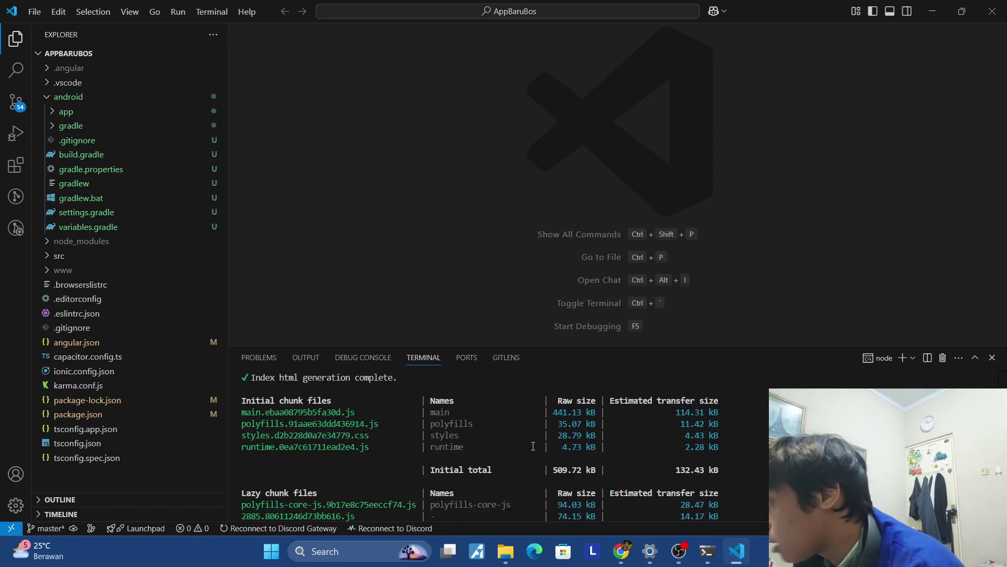
{"action": "scroll", "coordinate": [535, 444], "scroll_direction": "down", "scroll_amount": 1}
{"action": "scroll", "coordinate": [533, 446], "scroll_direction": "up", "scroll_amount": 1}
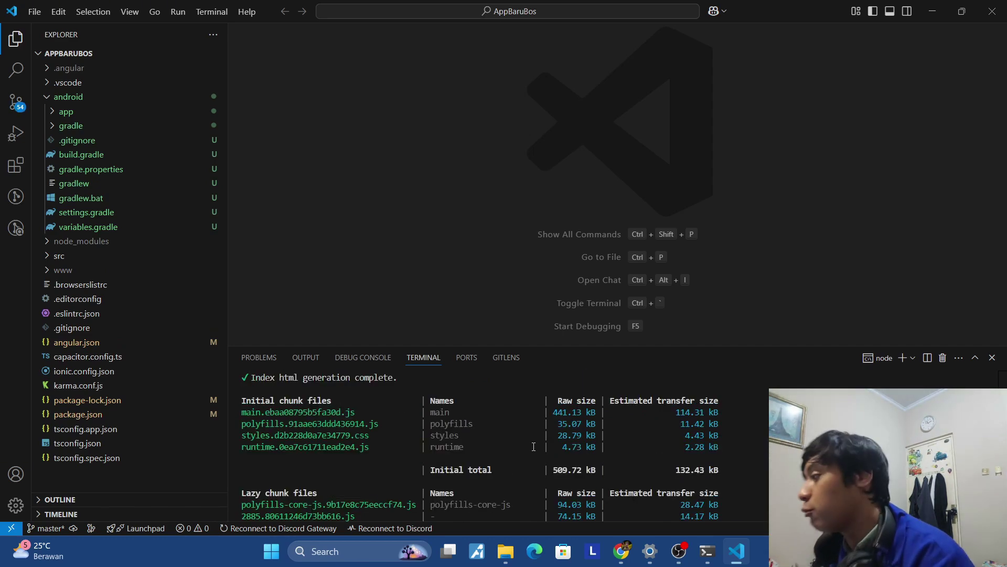
{"action": "scroll", "coordinate": [533, 446], "scroll_direction": "down", "scroll_amount": 4}
{"action": "scroll", "coordinate": [535, 446], "scroll_direction": "down", "scroll_amount": 12}
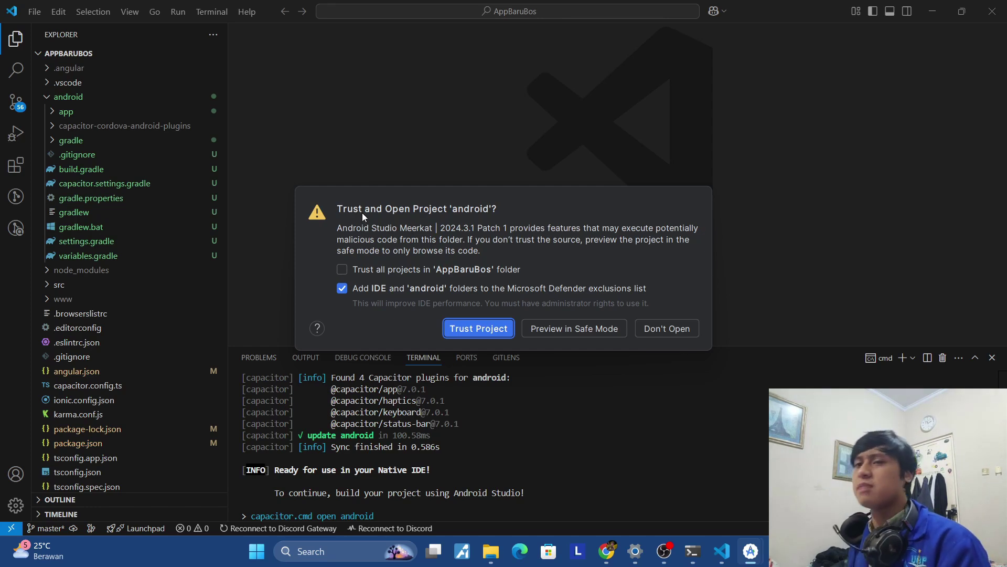
Trust the 'android' project in Android Studio and bring its window forward.
{"action": "left_click", "coordinate": [479, 327]}
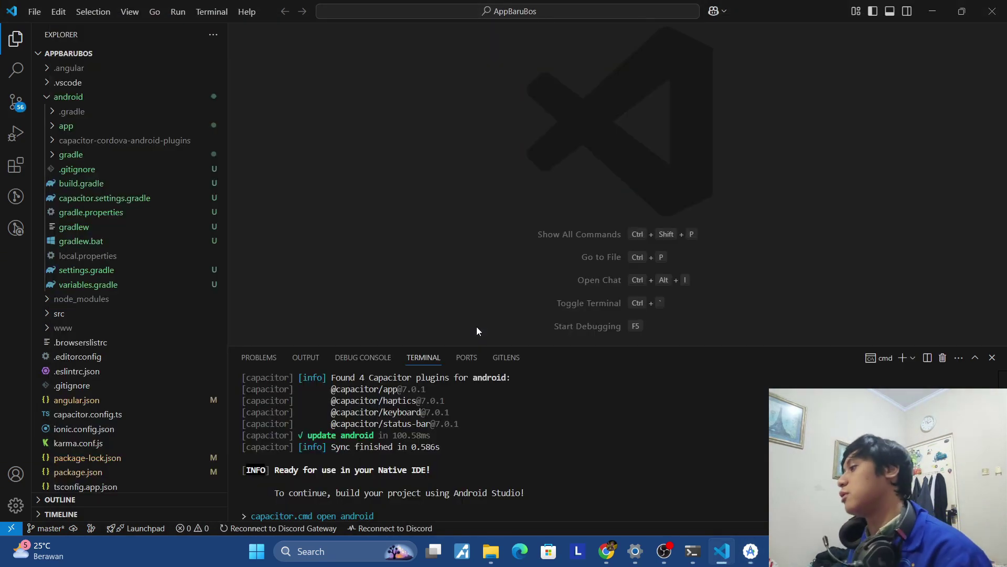
{"action": "left_click", "coordinate": [754, 549]}
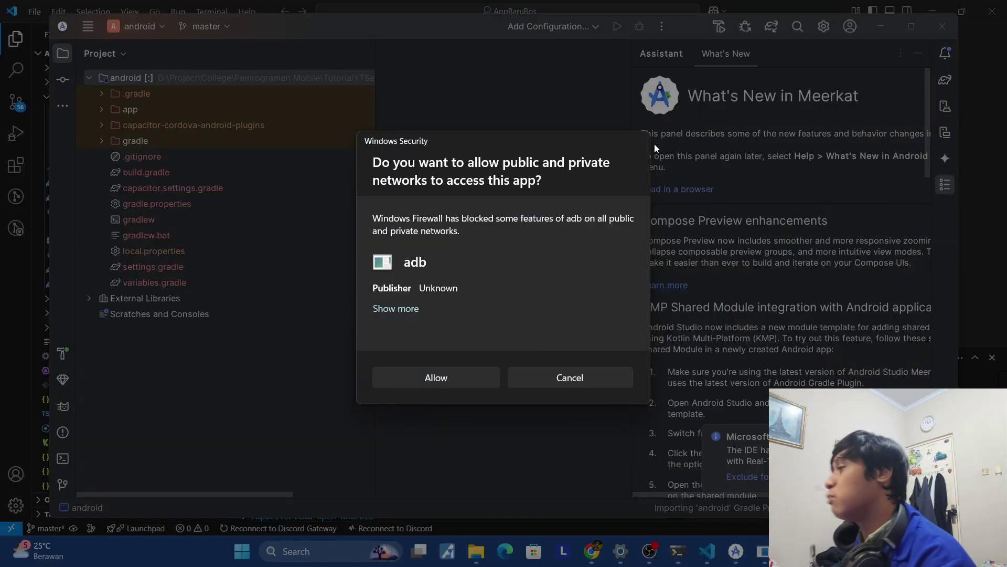
Allow adb through the firewall, follow the Gradle import, and keep Medium Phone API 36 as target.
{"action": "left_click", "coordinate": [480, 371]}
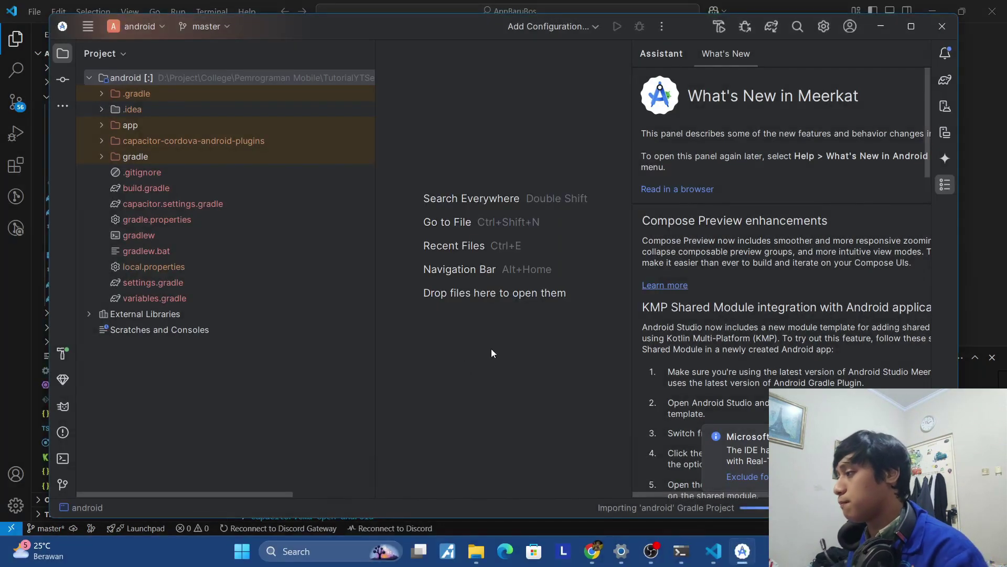
{"action": "left_click", "coordinate": [754, 507]}
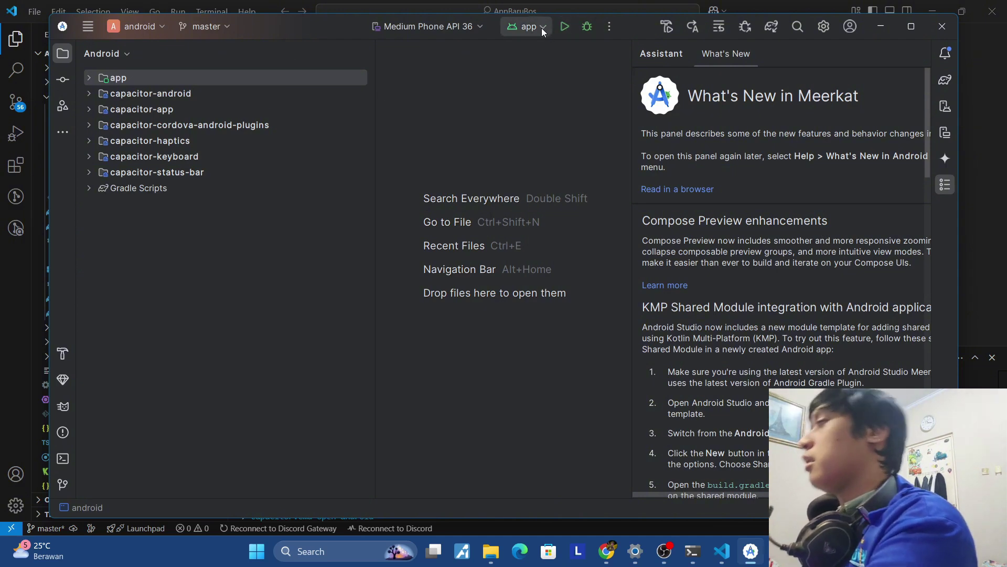
{"action": "left_click", "coordinate": [476, 29]}
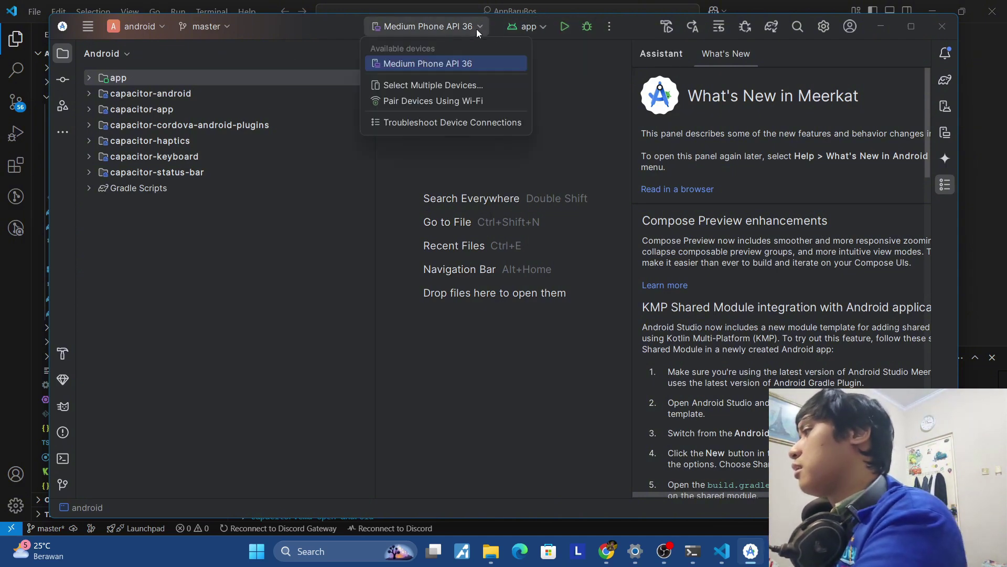
{"action": "left_click", "coordinate": [555, 76]}
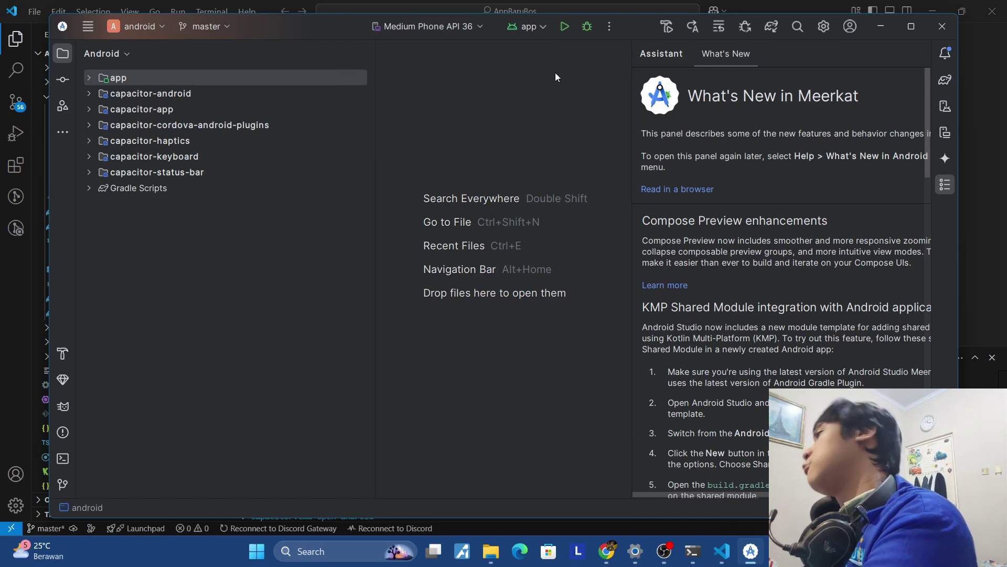
{"action": "left_click", "coordinate": [873, 21]}
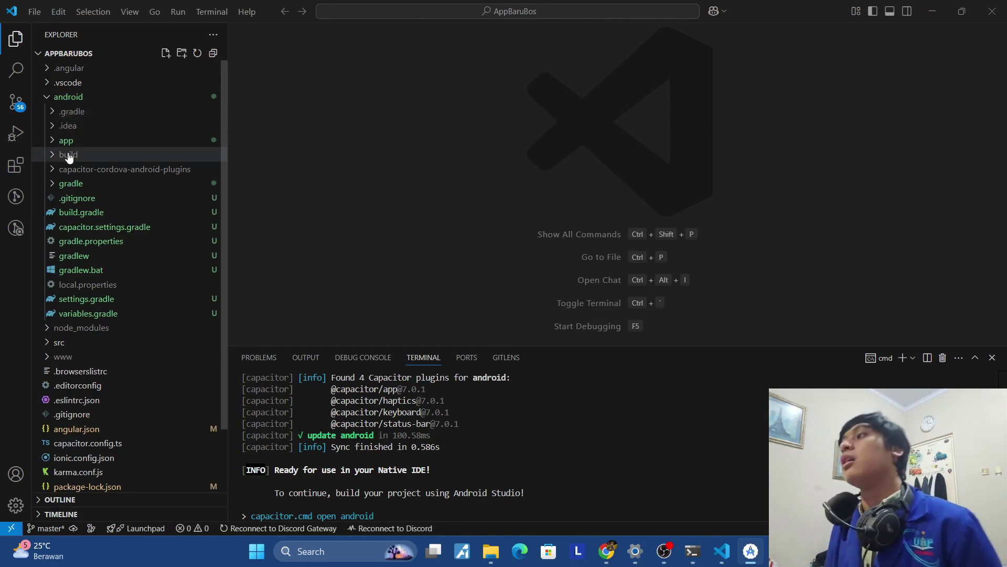
Expand android > app > build in the Explorer, then switch back to Android Studio.
{"action": "left_click", "coordinate": [53, 143]}
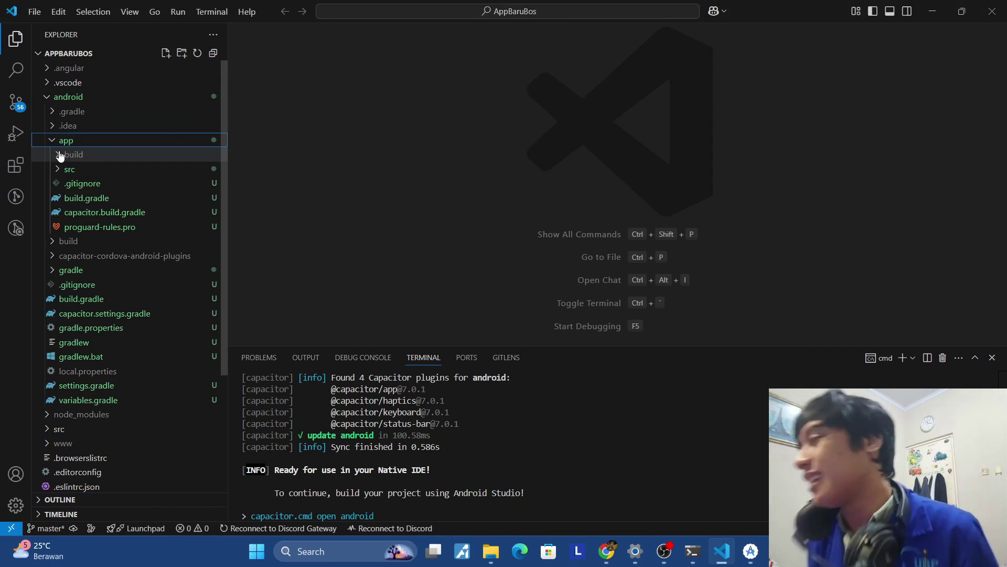
{"action": "left_click", "coordinate": [59, 155]}
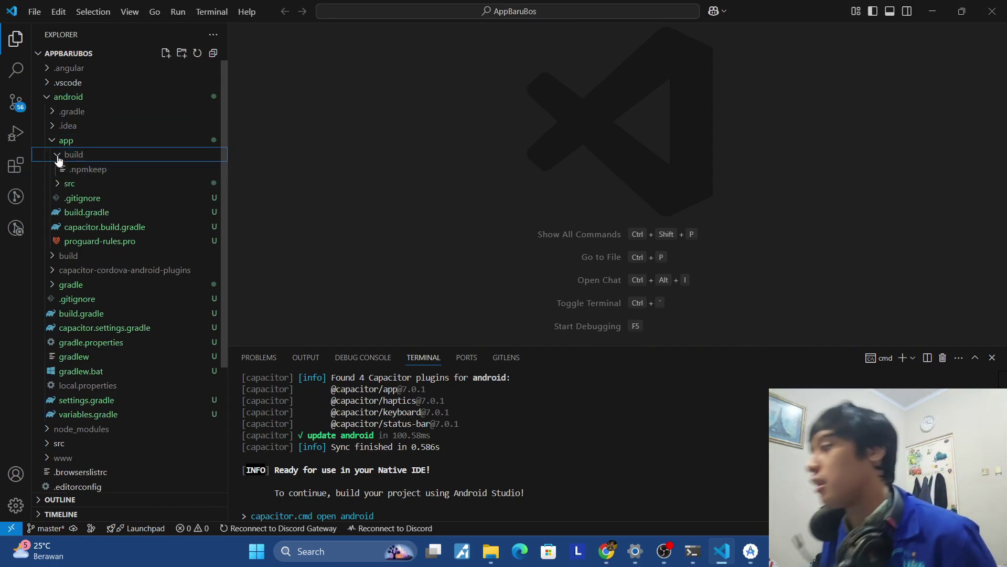
{"action": "left_click", "coordinate": [750, 552]}
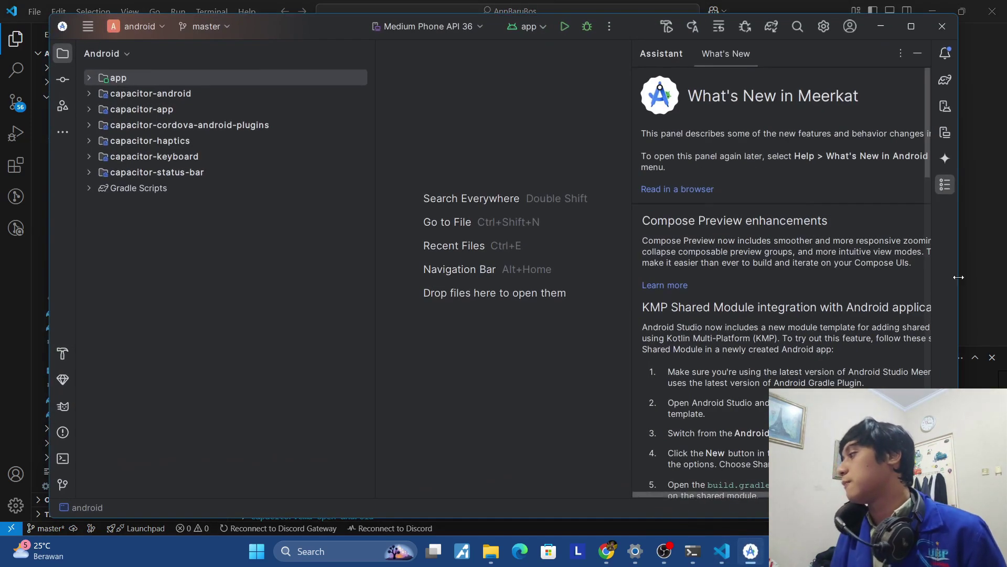
Follow the Android build and check android/app/build in VS Code for app-debug.apk.
{"action": "key", "text": "alt+Tab"}
{"action": "left_click", "coordinate": [67, 156]}
{"action": "left_click", "coordinate": [67, 158]}
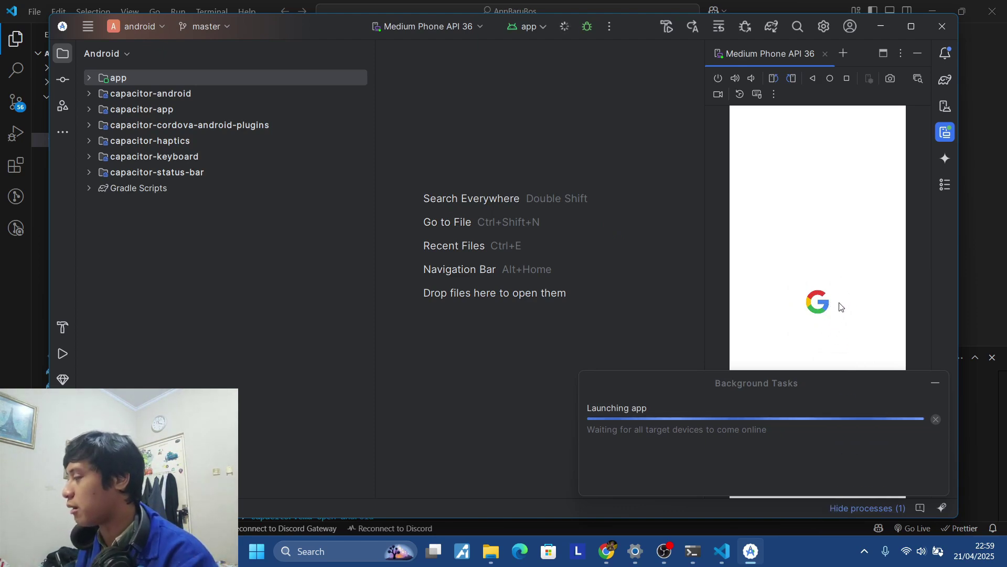
{"action": "left_click", "coordinate": [853, 508]}
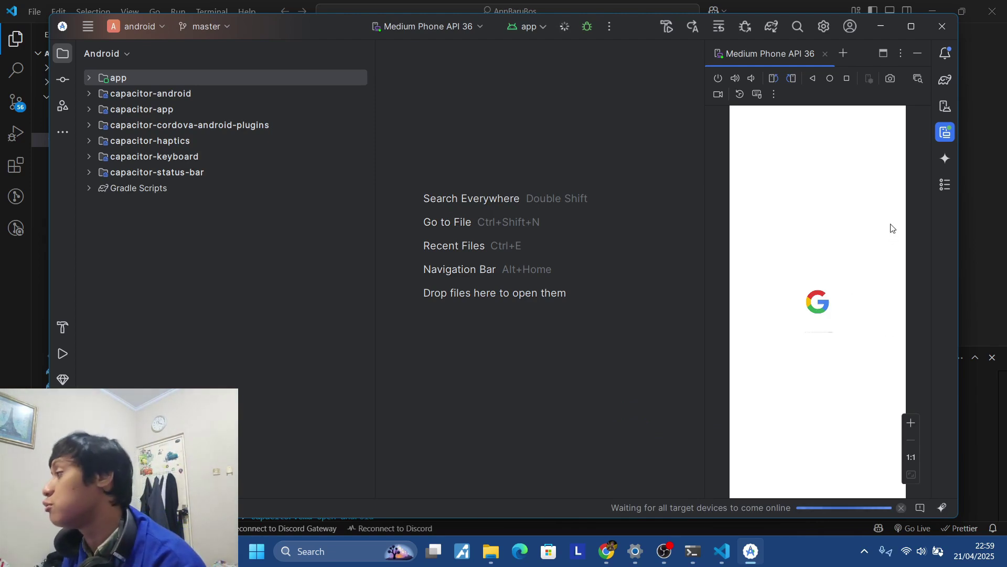
{"action": "key", "text": "alt+Tab"}
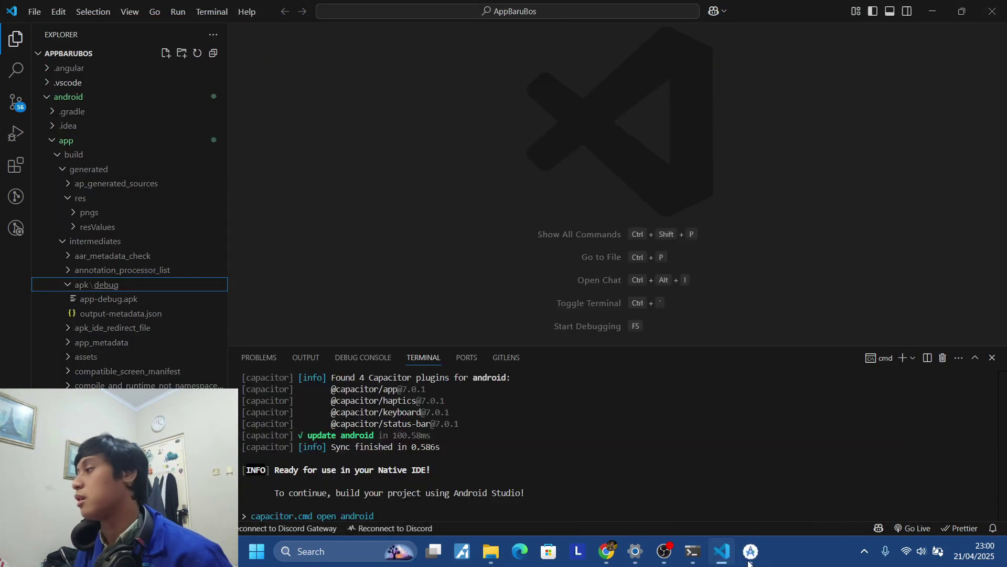
Close the emulator's 'Bluetooth keeps stopping' dialog to reveal the running Ionic app.
{"action": "left_click", "coordinate": [750, 557]}
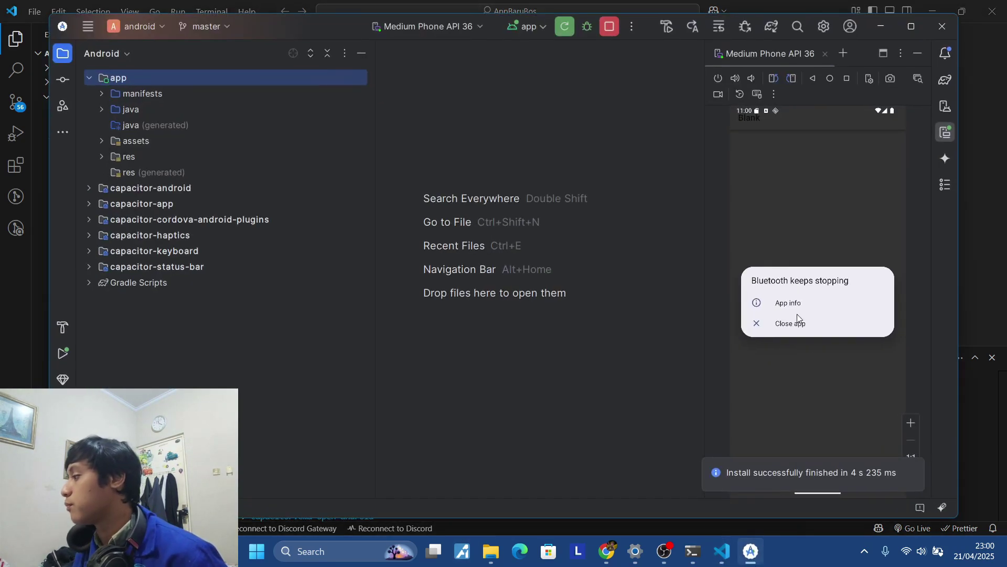
{"action": "left_click", "coordinate": [794, 324]}
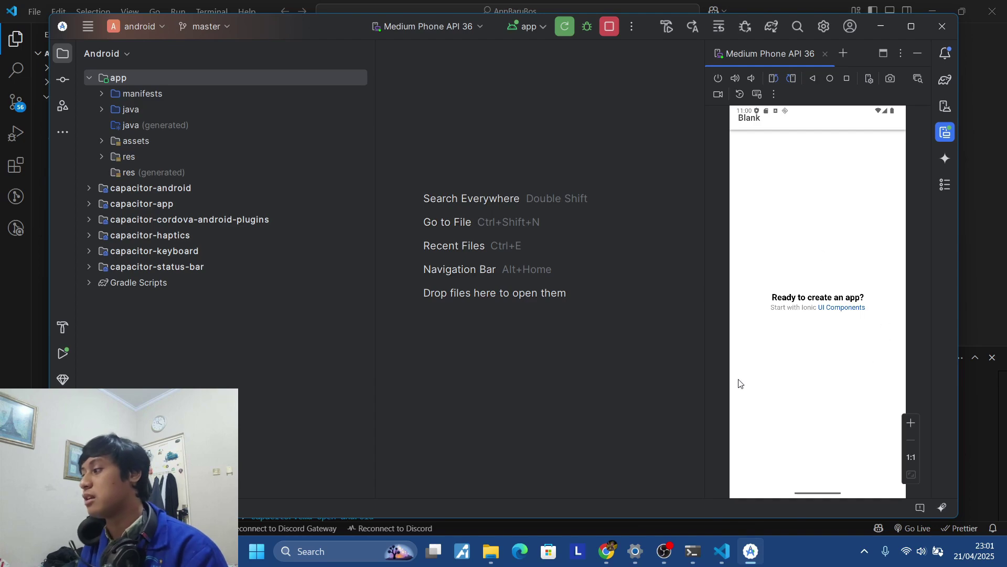
View the app in Chrome, flip through the Git, Node.js and Ionic tabs, then return to the emulator.
{"action": "left_click", "coordinate": [613, 550]}
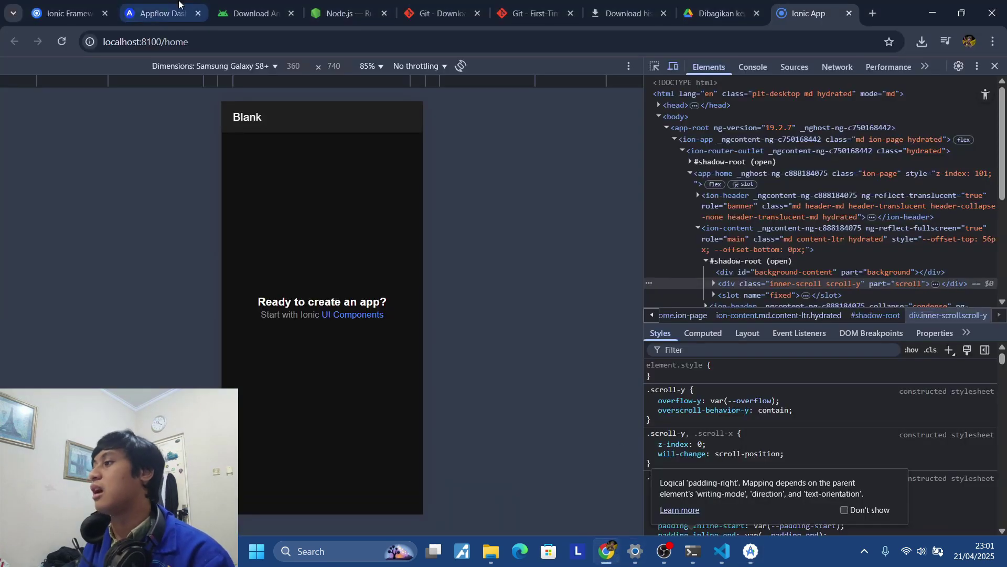
{"action": "left_click", "coordinate": [438, 14]}
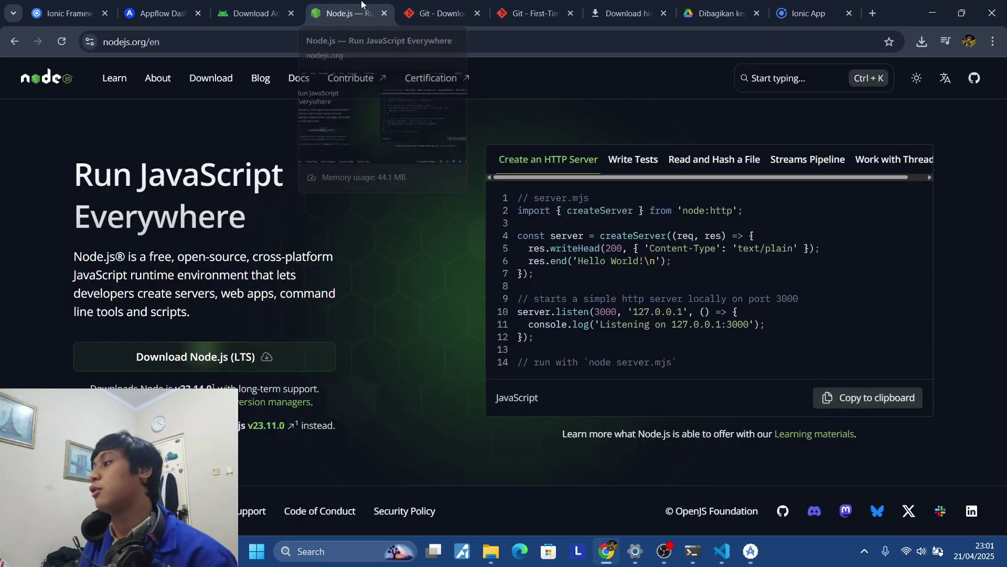
{"action": "left_click", "coordinate": [363, 6]}
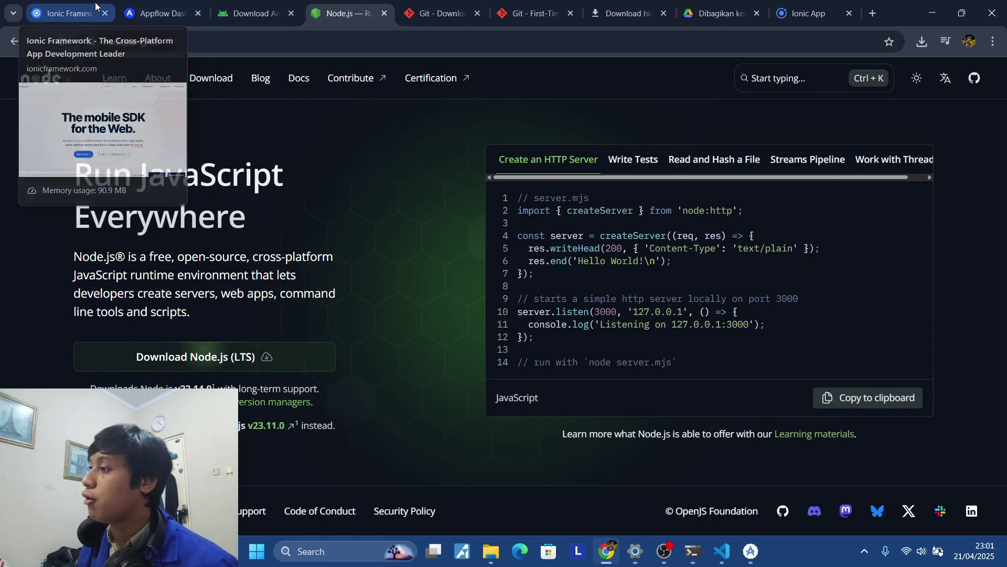
{"action": "left_click", "coordinate": [79, 12]}
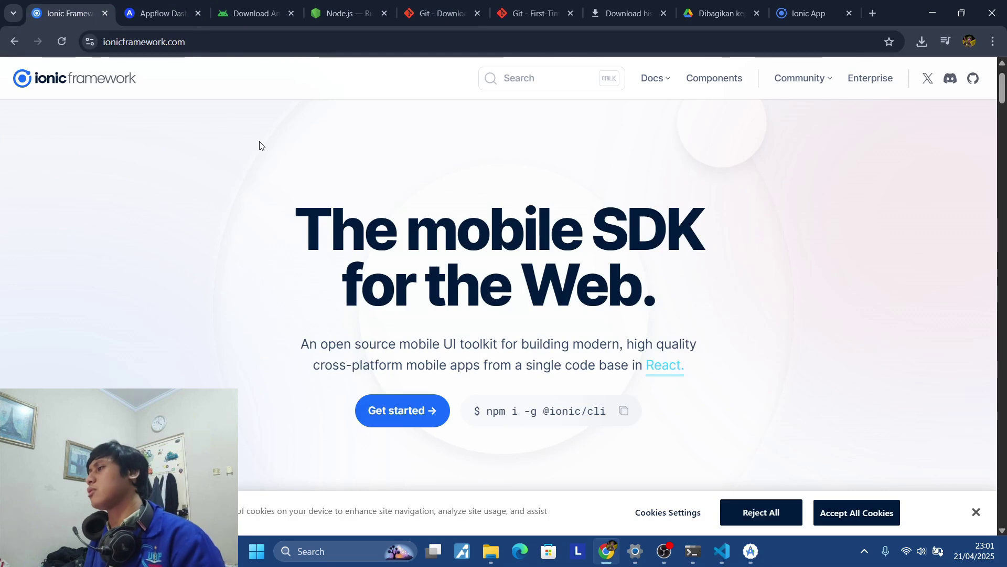
{"action": "left_click", "coordinate": [751, 551]}
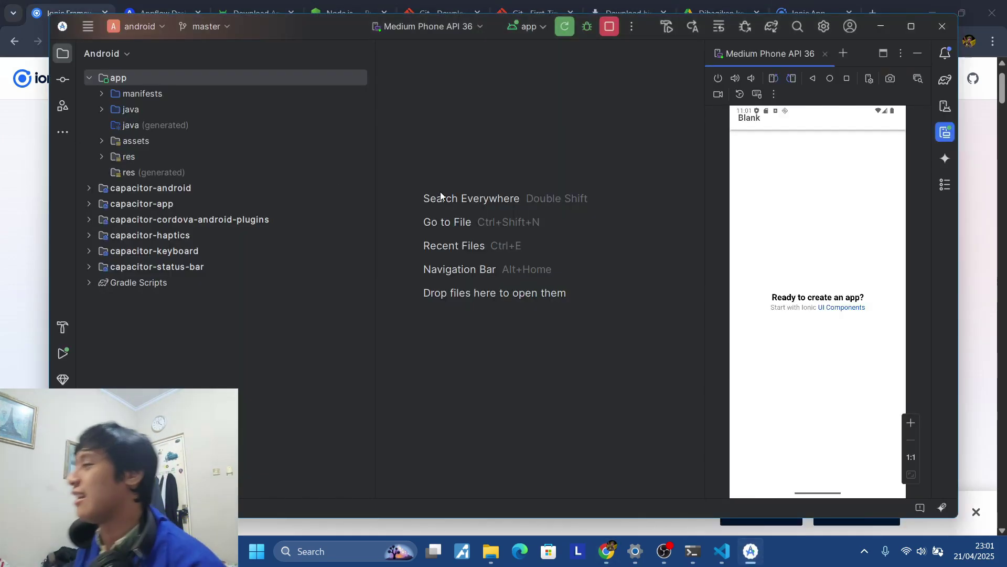
{"action": "left_click", "coordinate": [2, 125]}
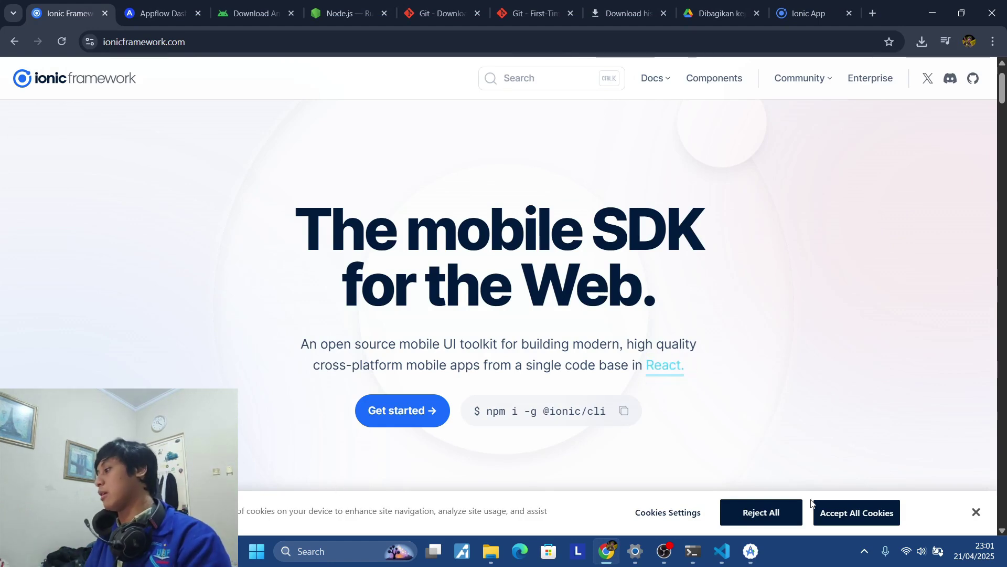
{"action": "left_click", "coordinate": [751, 550]}
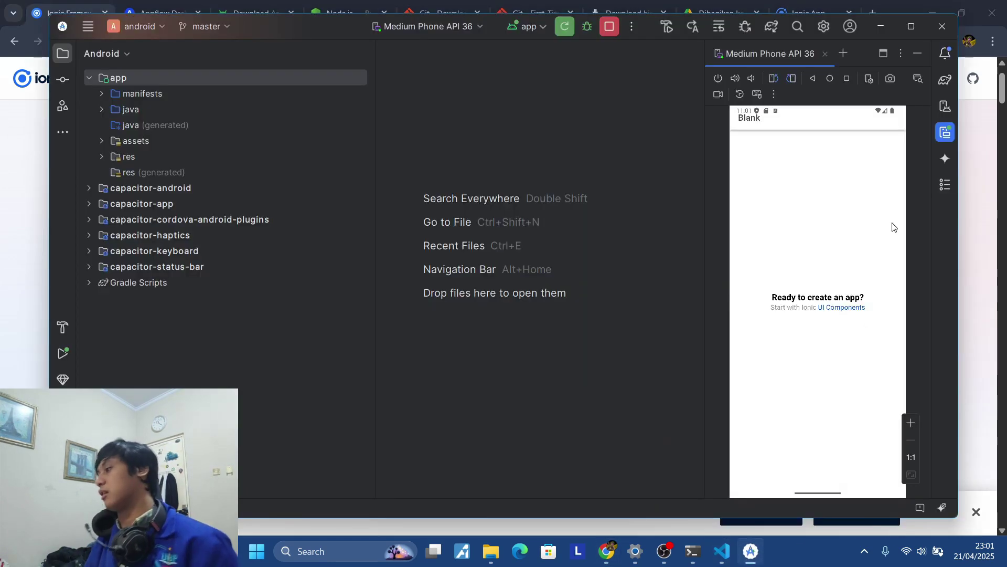